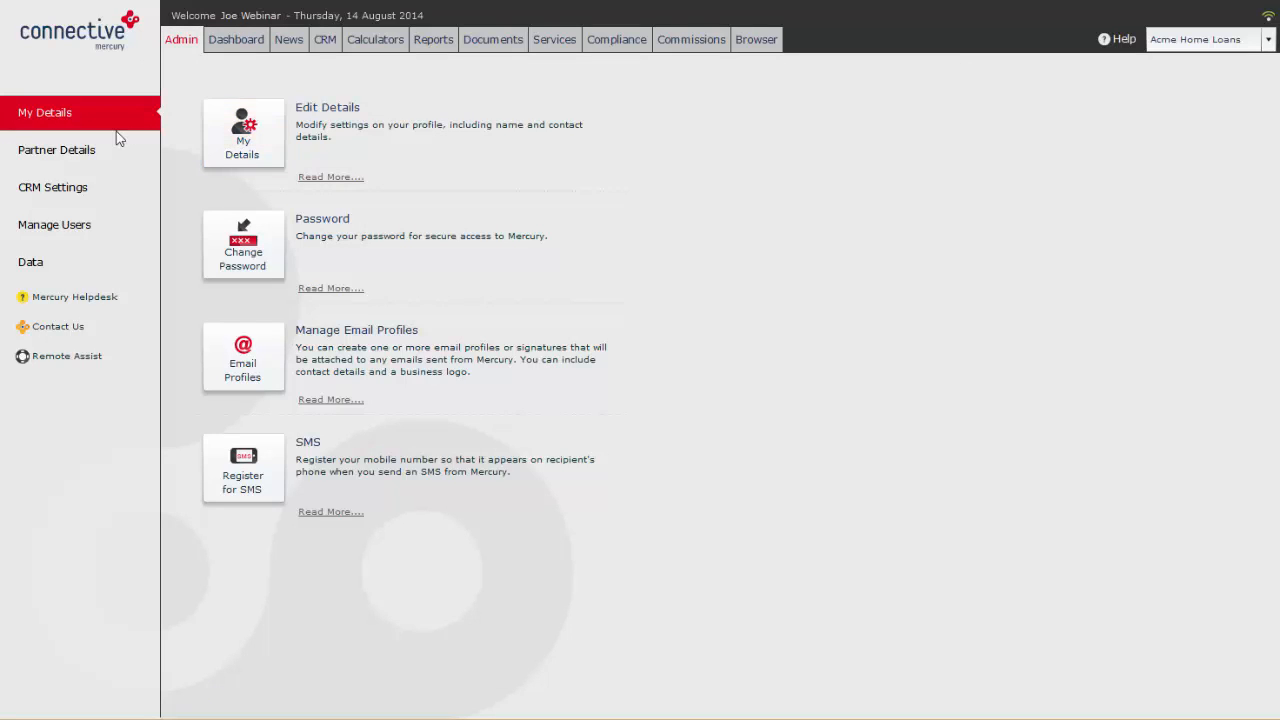
Step: Review the personal details and the list of email signature profiles without changing them
click(264, 132)
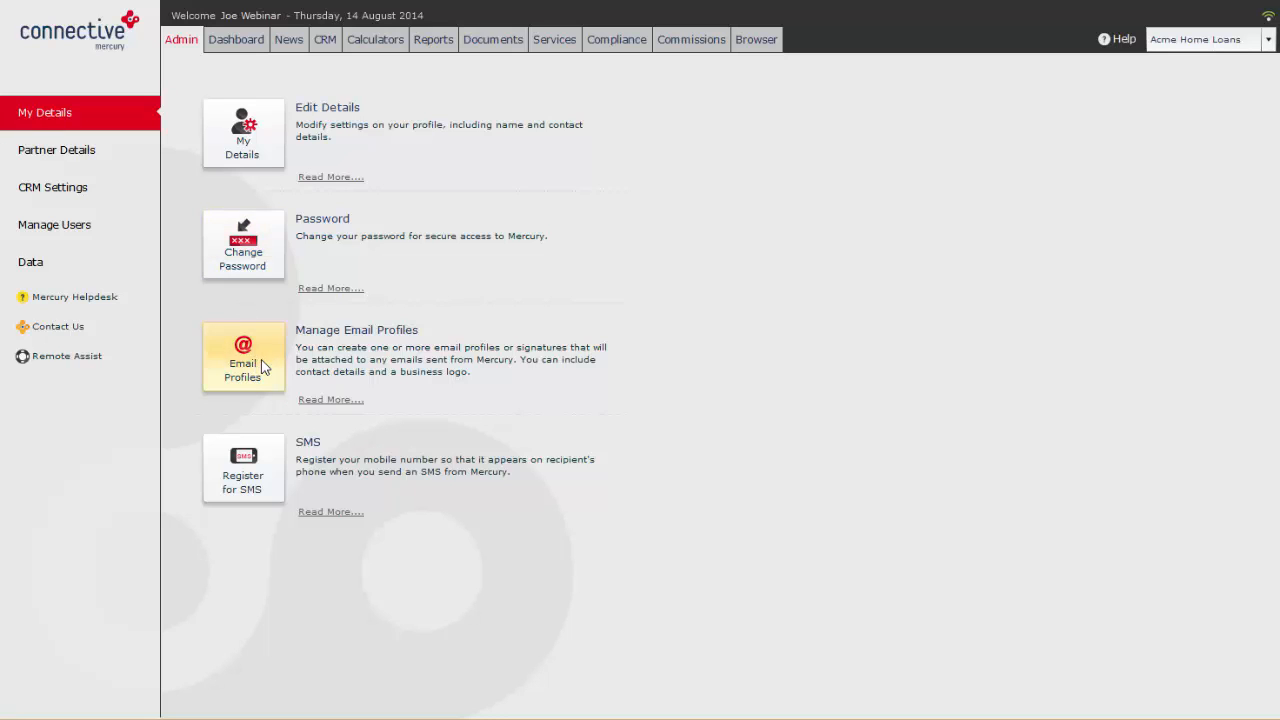
click(263, 367)
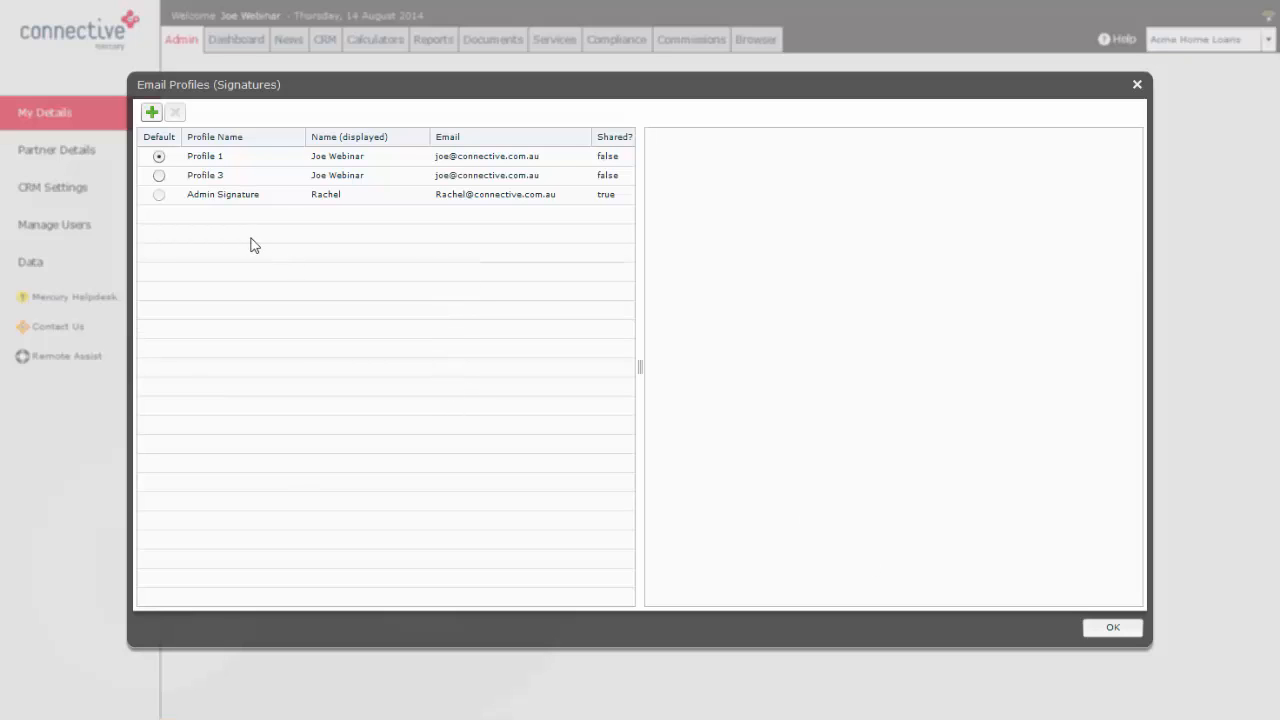
click(1137, 85)
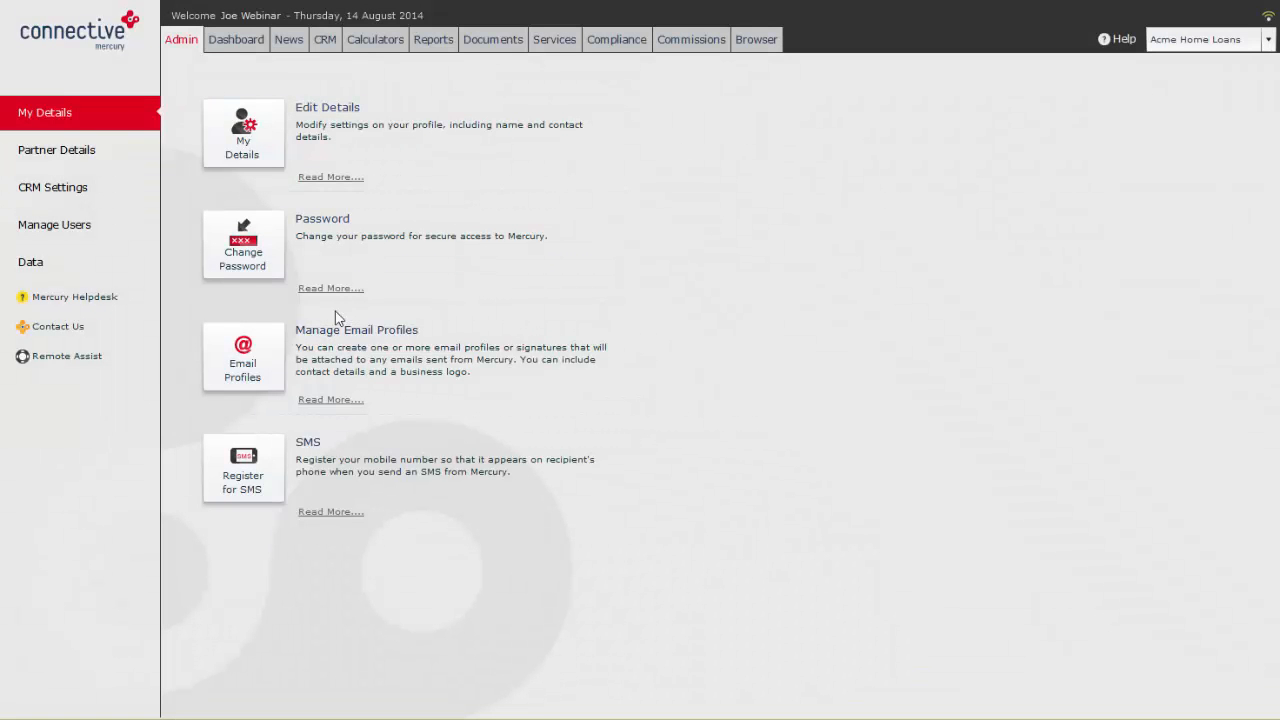
Step: Inspect the mobile number and verification password fields of the SMS registration, and close it without submitting
click(243, 474)
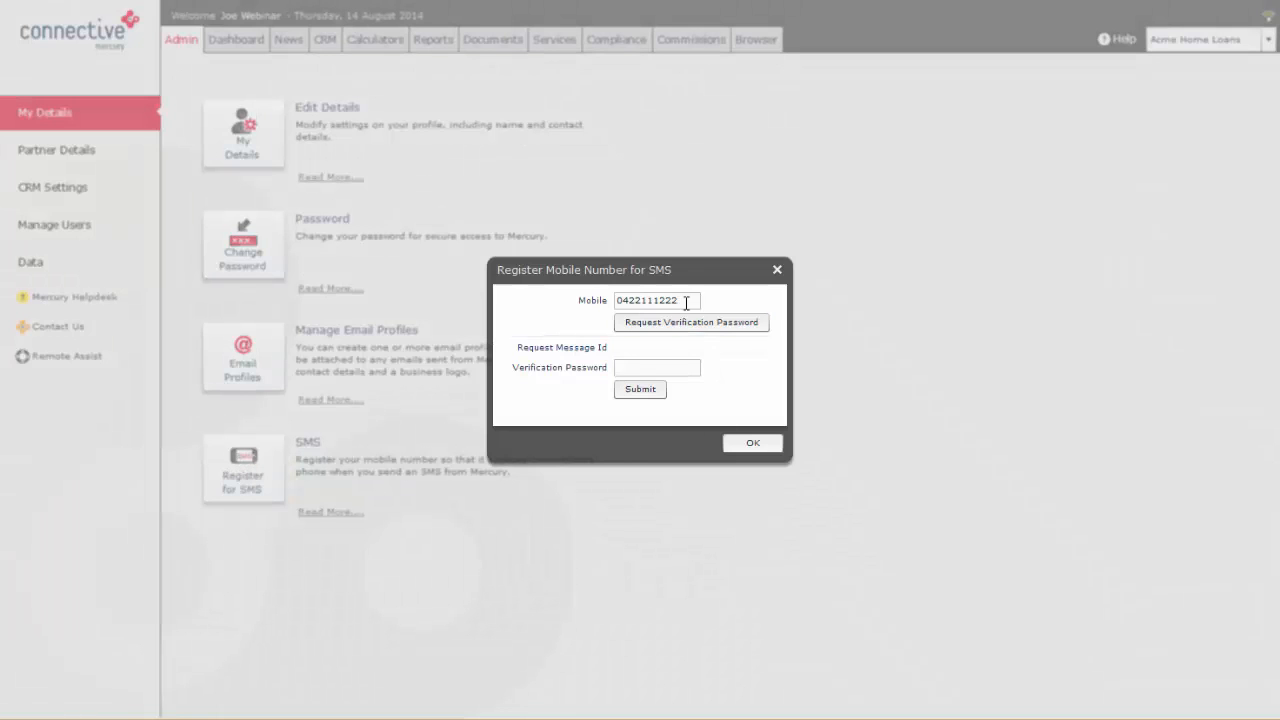
click(695, 301)
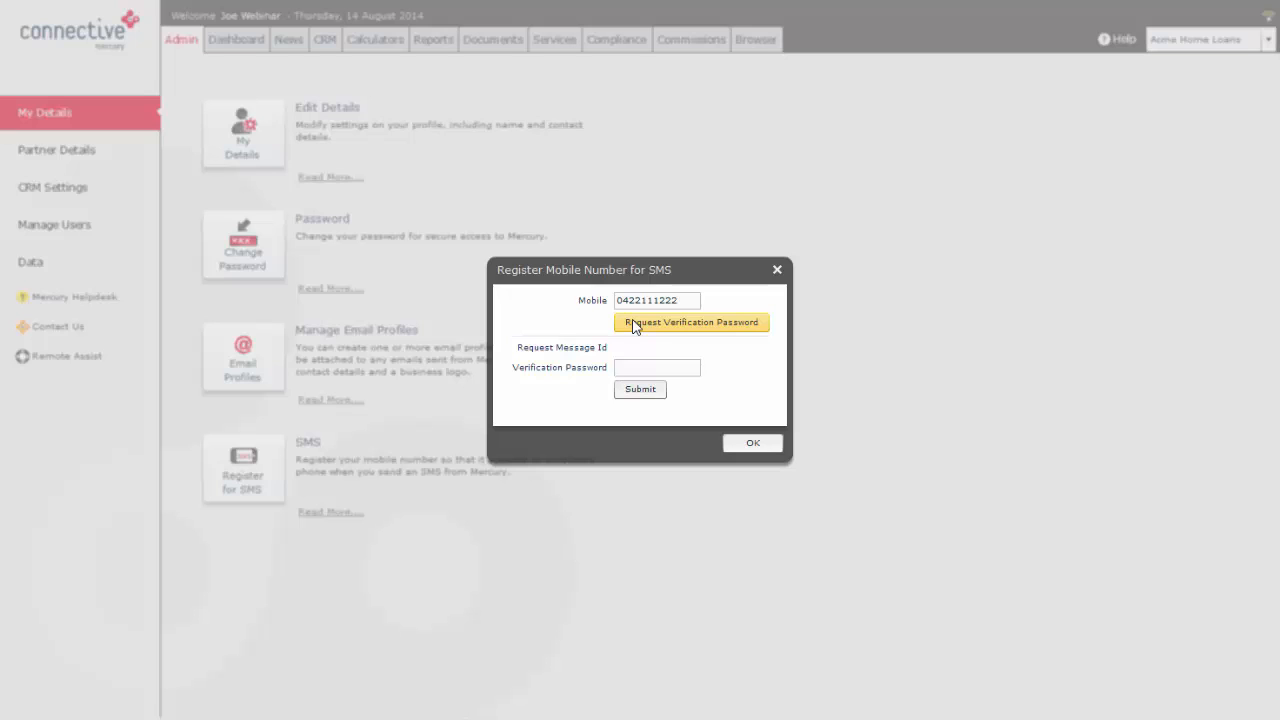
click(677, 369)
click(779, 268)
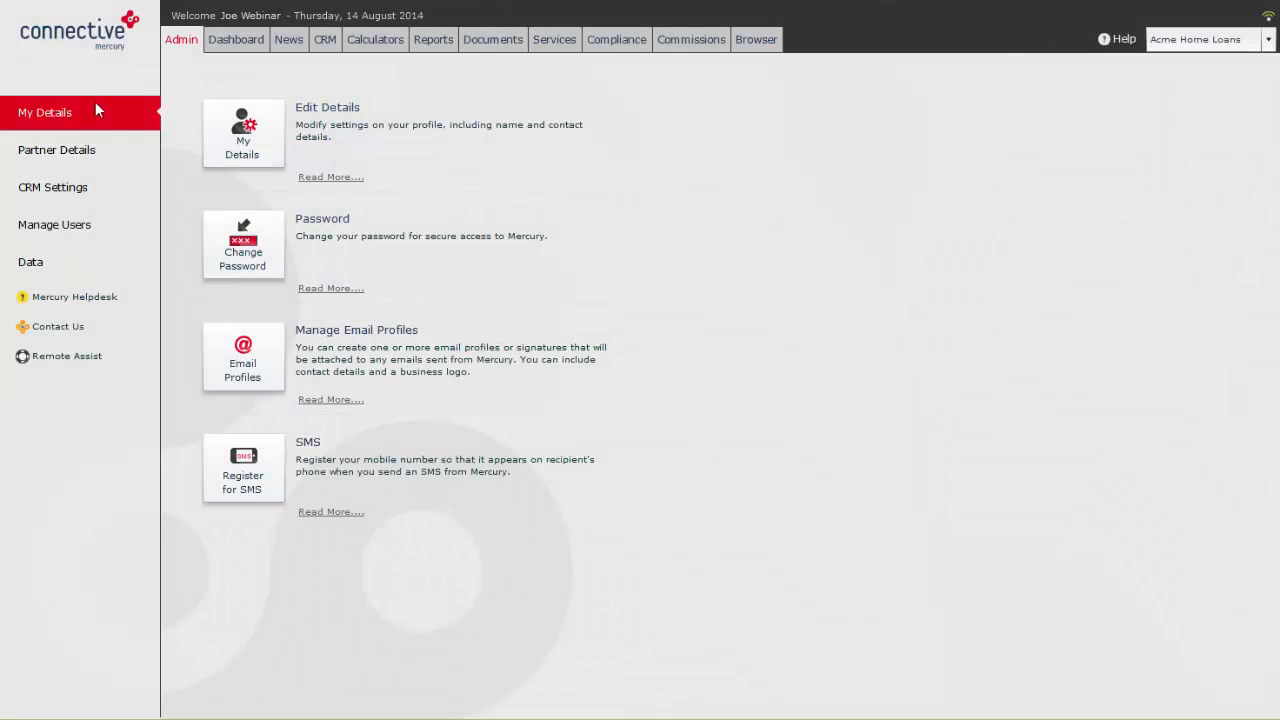
Step: Review the business's partner details without saving, and open the company logo update for document merges
click(80, 150)
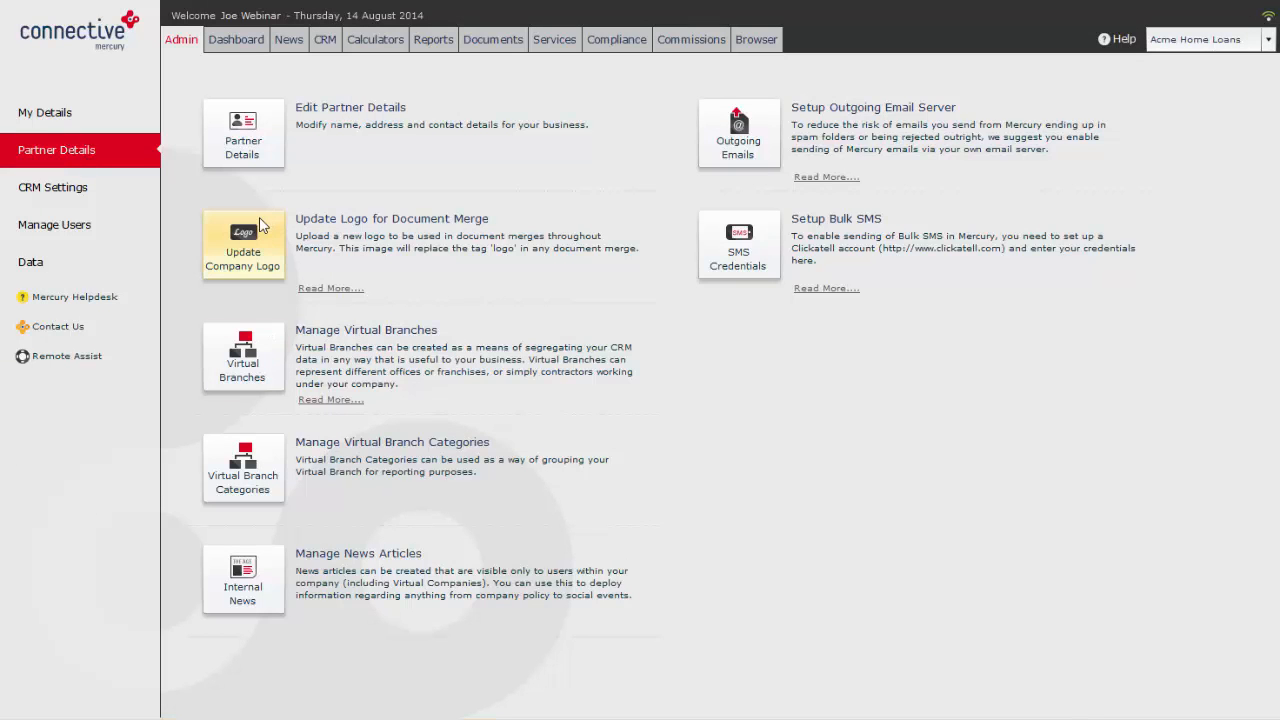
click(248, 151)
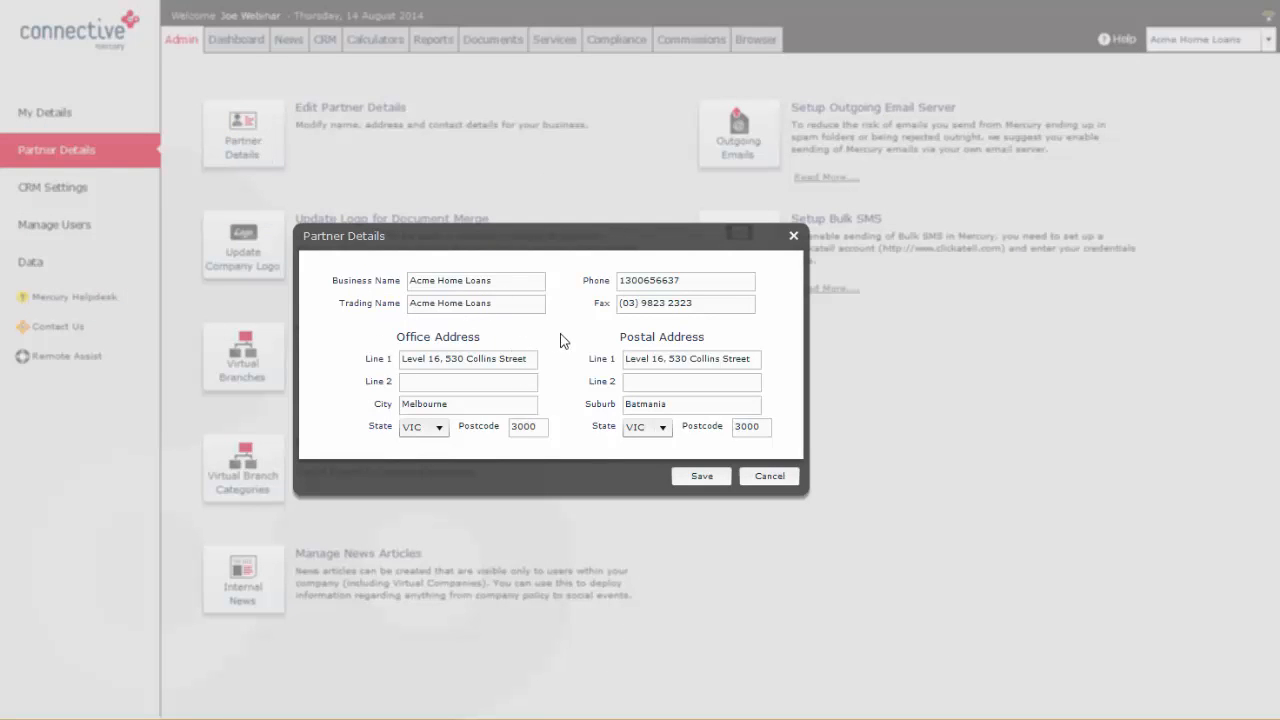
click(772, 479)
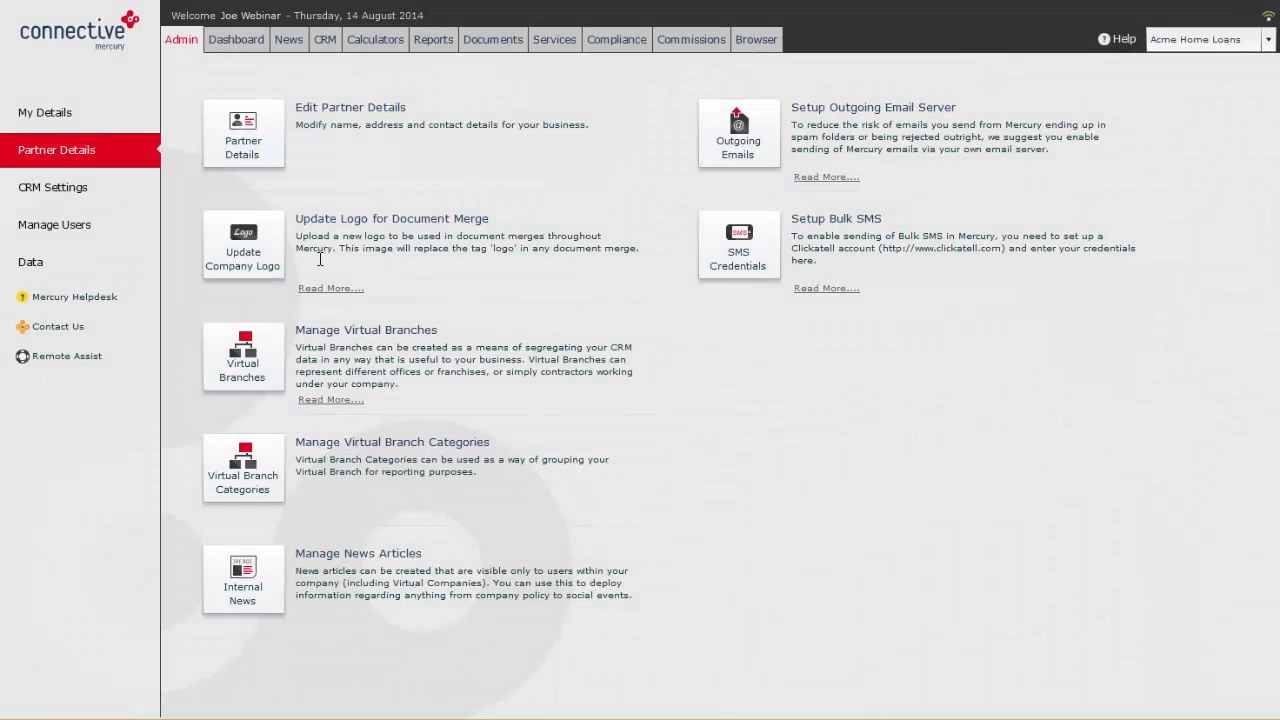
click(252, 265)
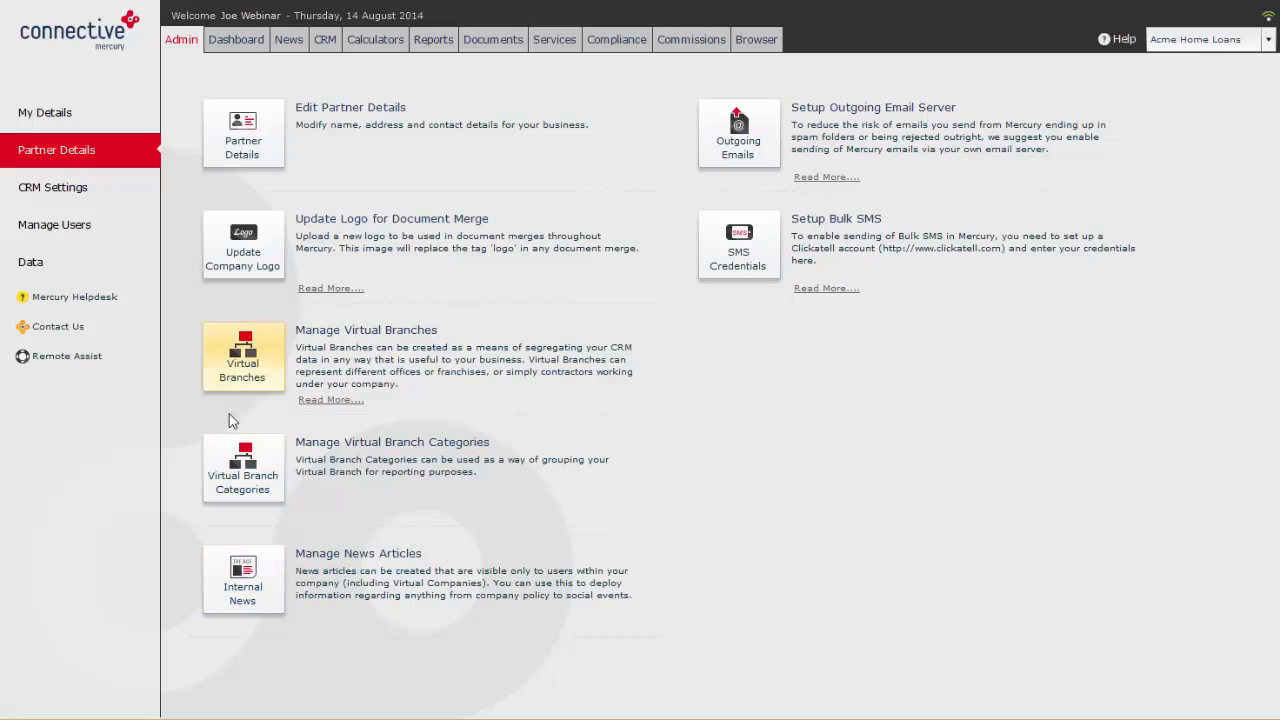
Step: View the list of managed internal news articles and check how internal news appears on the News page
click(244, 578)
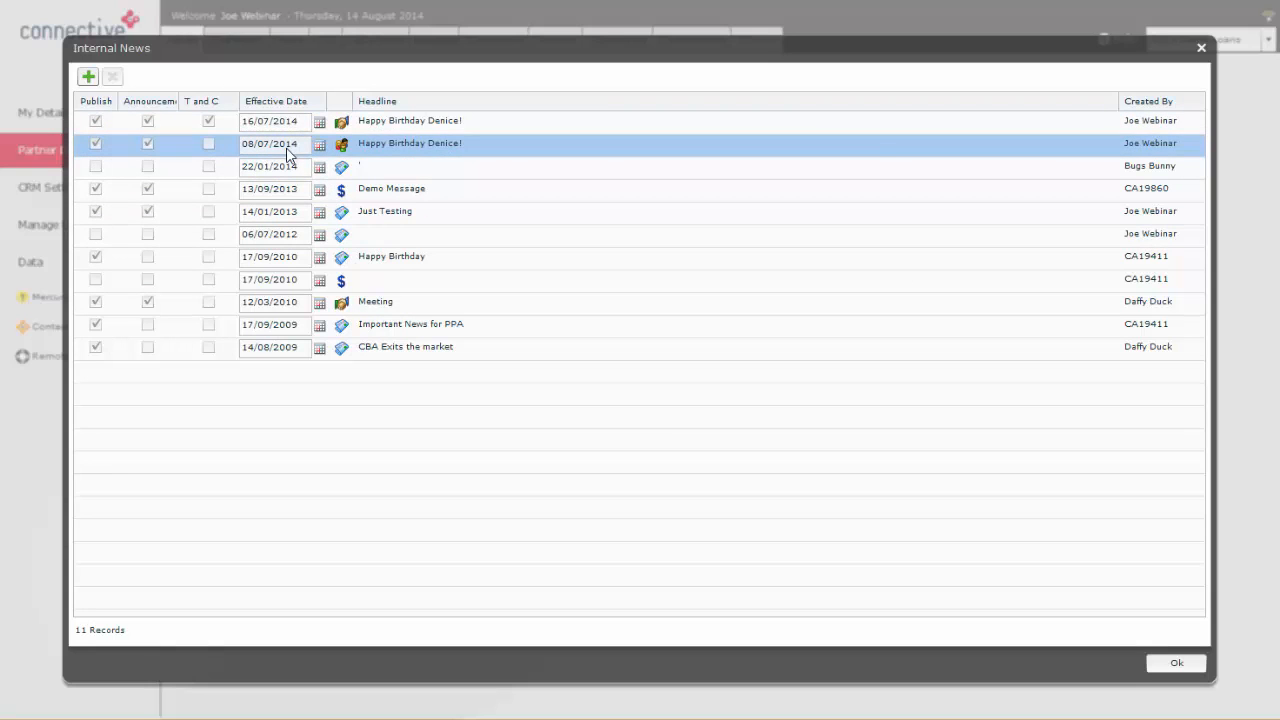
click(1201, 47)
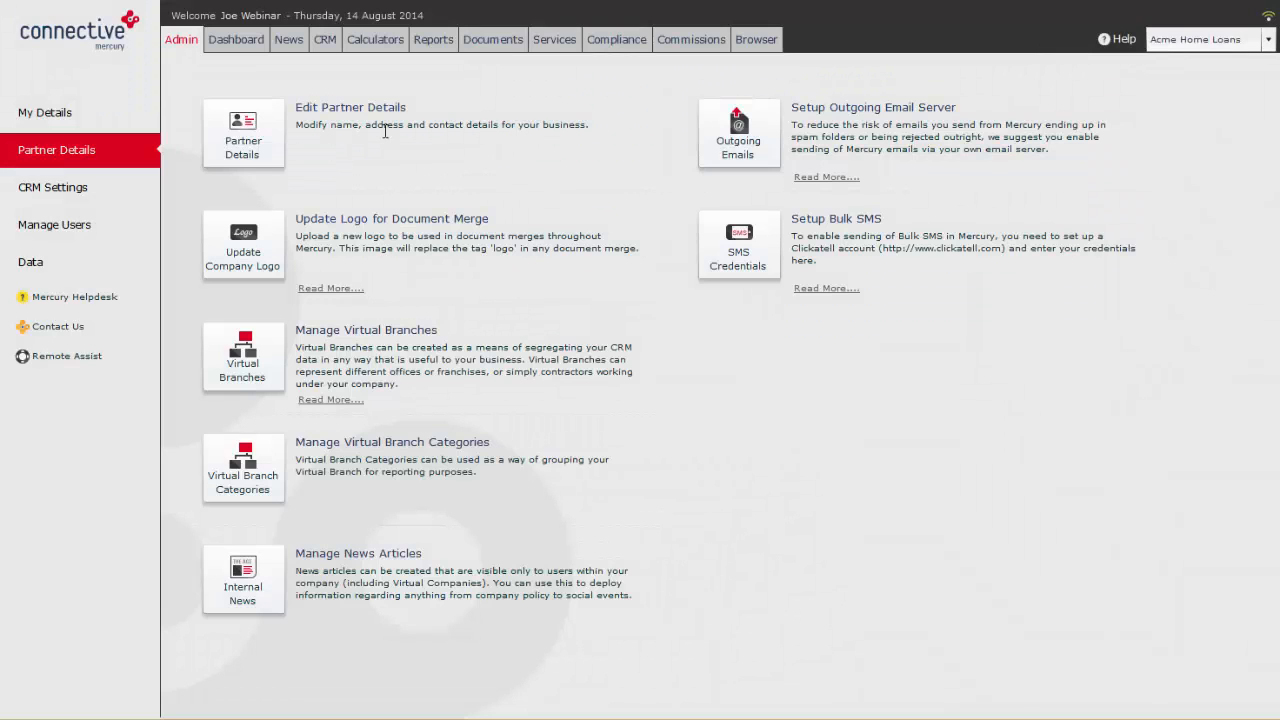
click(287, 44)
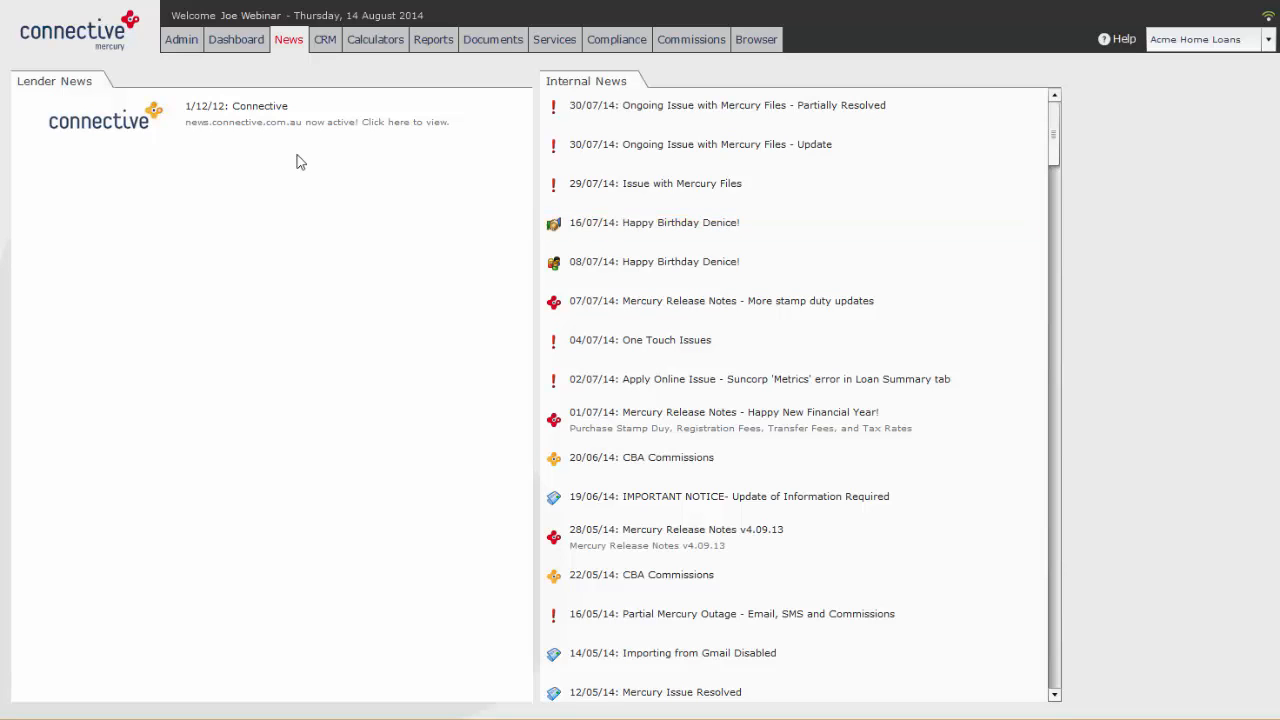
click(236, 48)
click(193, 40)
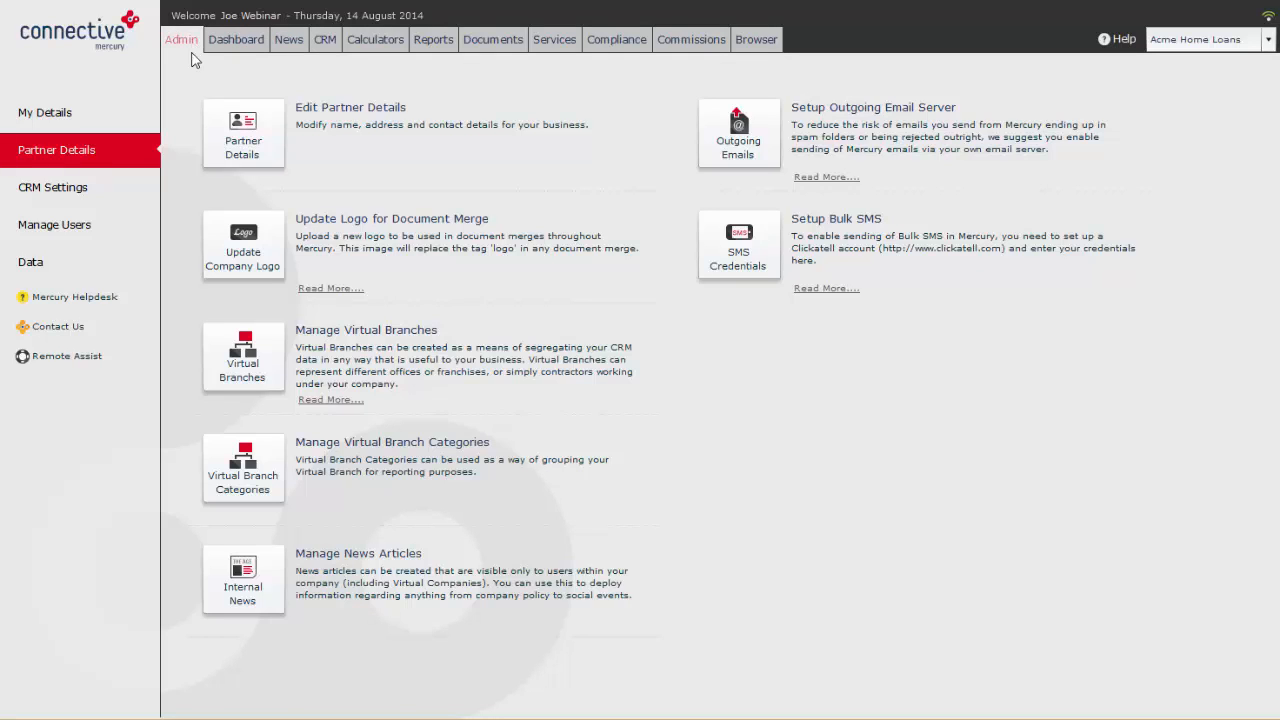
Step: Open the internal birthday news article dated 08/07/2014, examine its content and publishing options, and close it unchanged
click(240, 572)
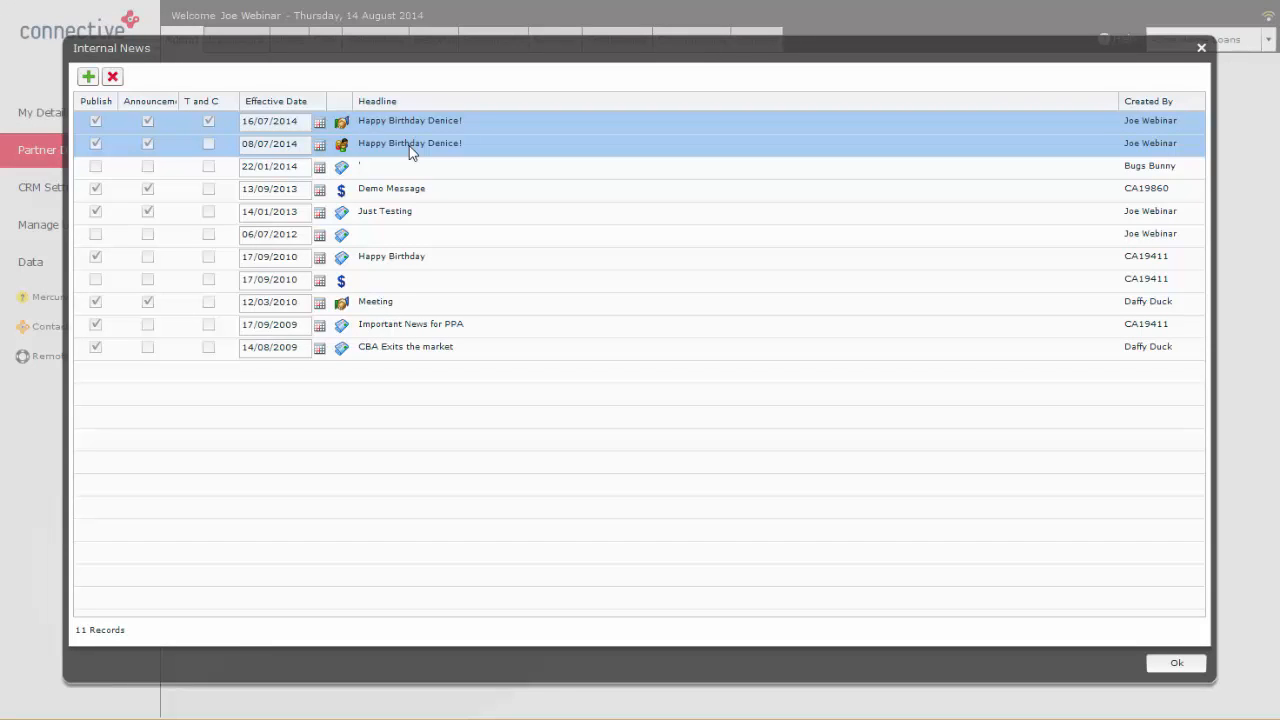
double_click(410, 148)
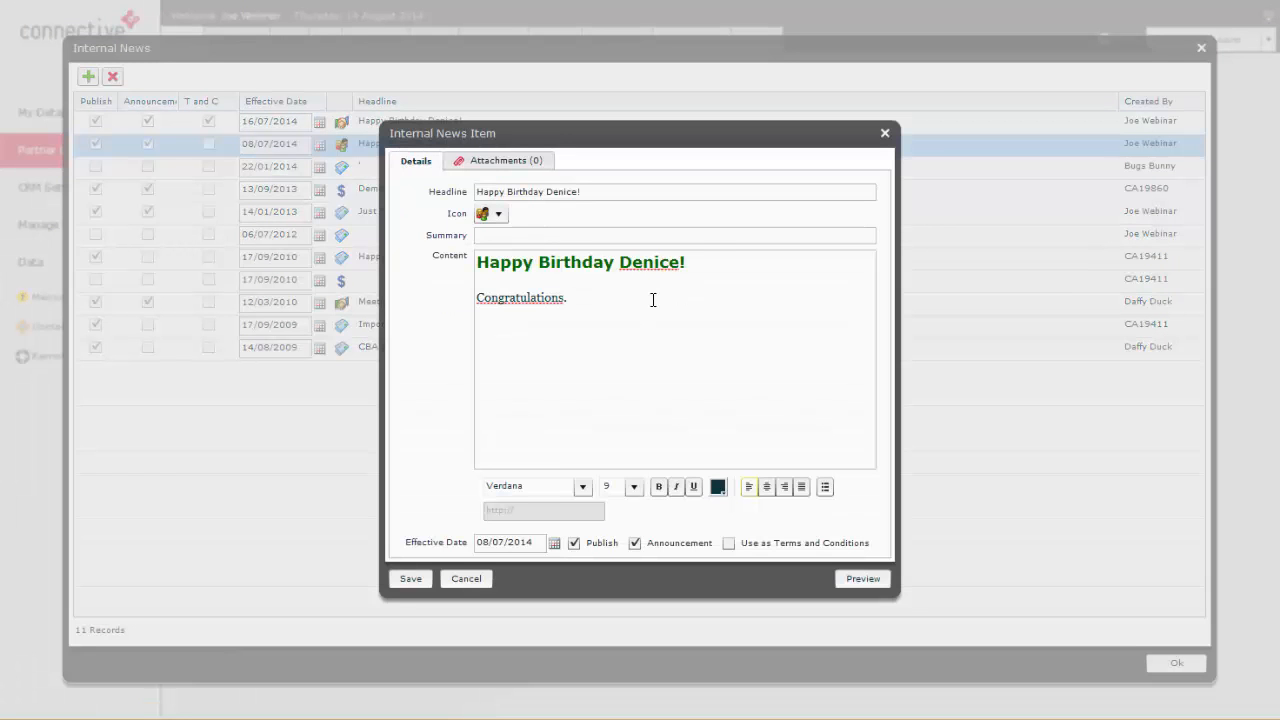
click(653, 300)
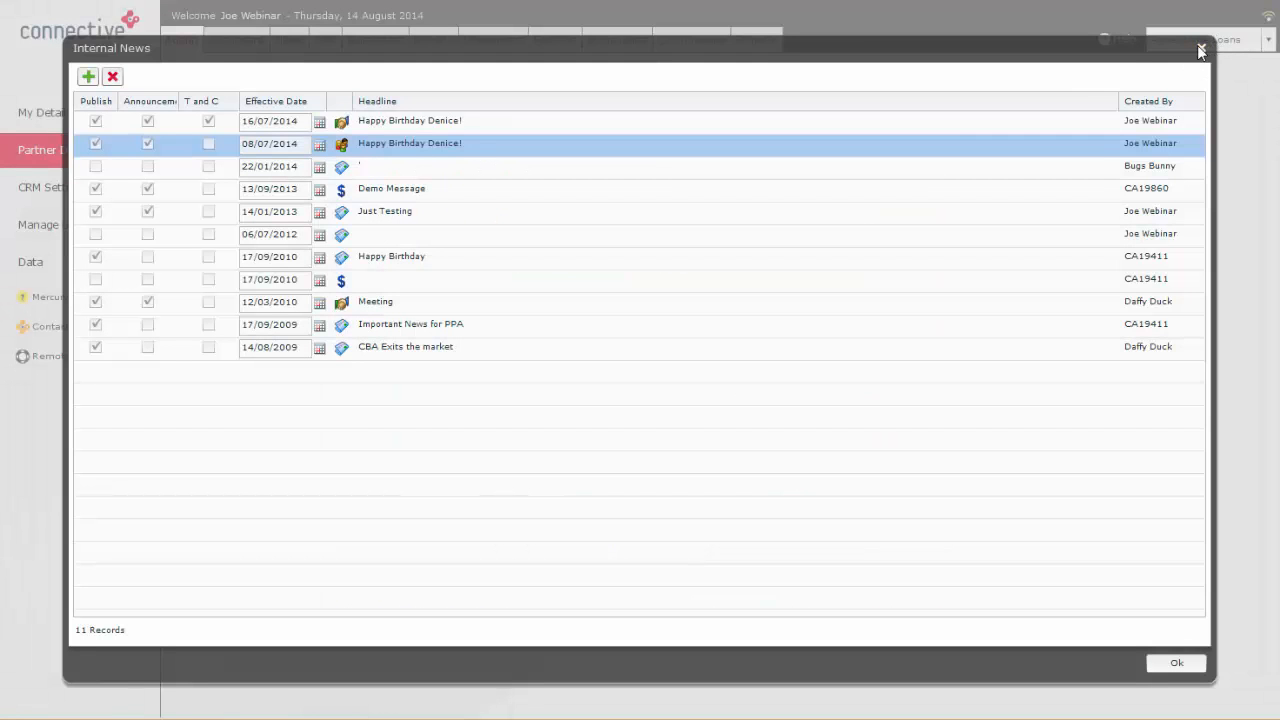
click(1200, 49)
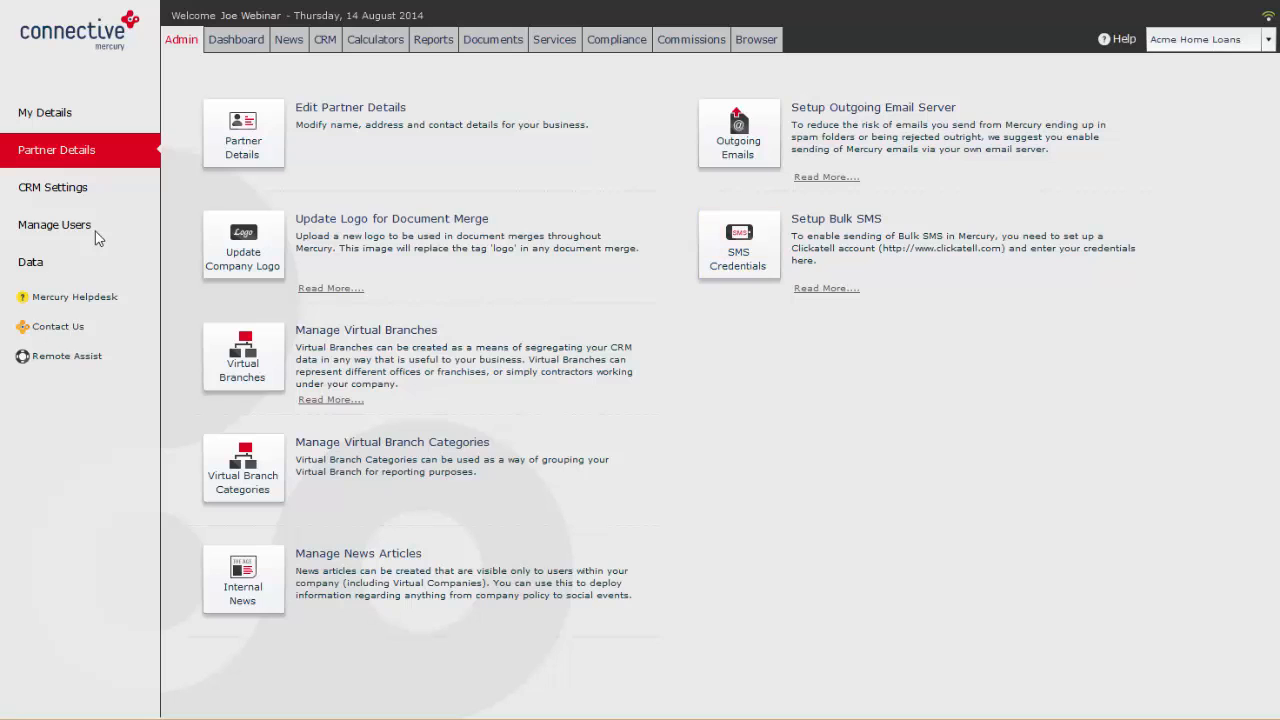
Step: Examine the AddressTypes, FundType and Loan Categories lists in the CRM List Editor without editing them
click(46, 187)
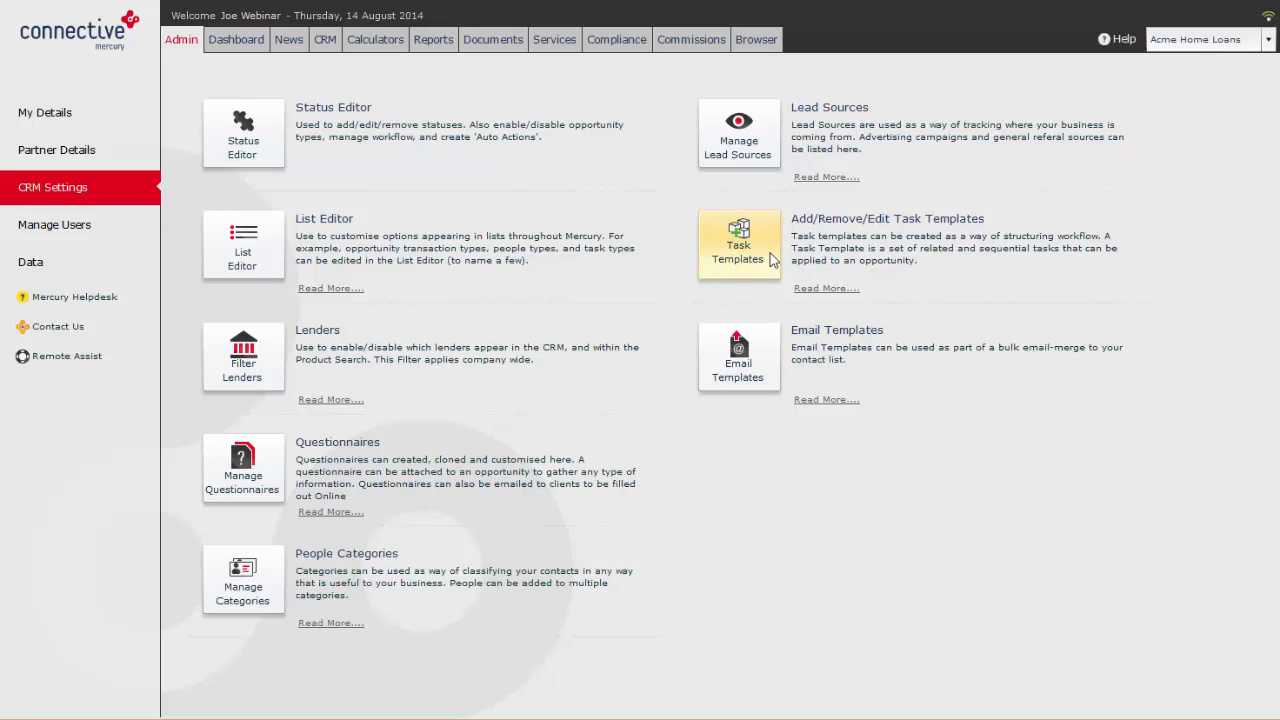
click(255, 260)
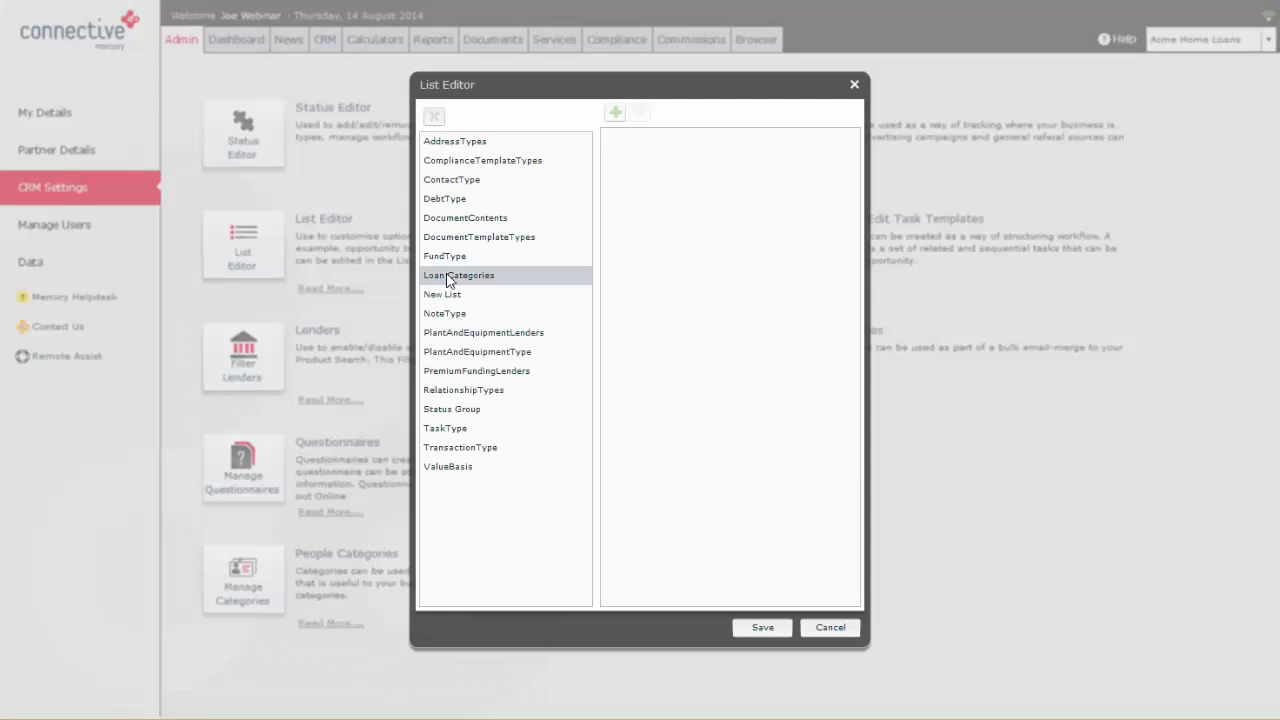
click(466, 145)
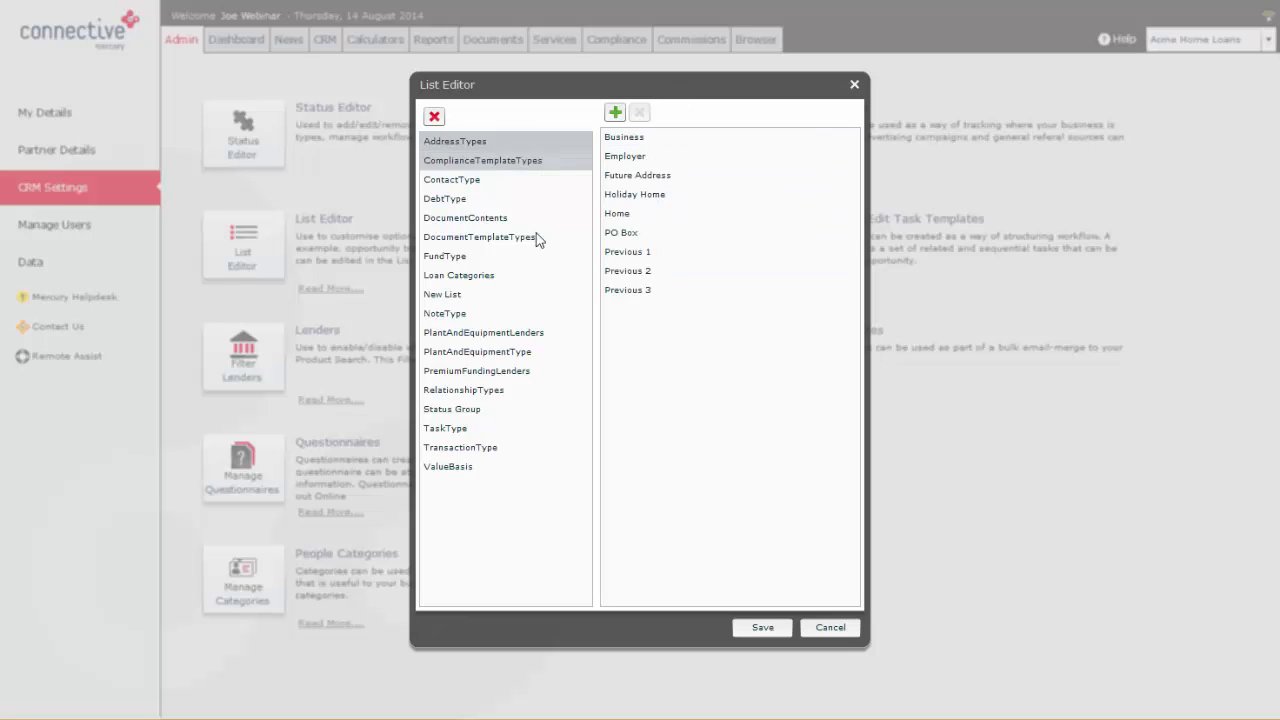
click(460, 257)
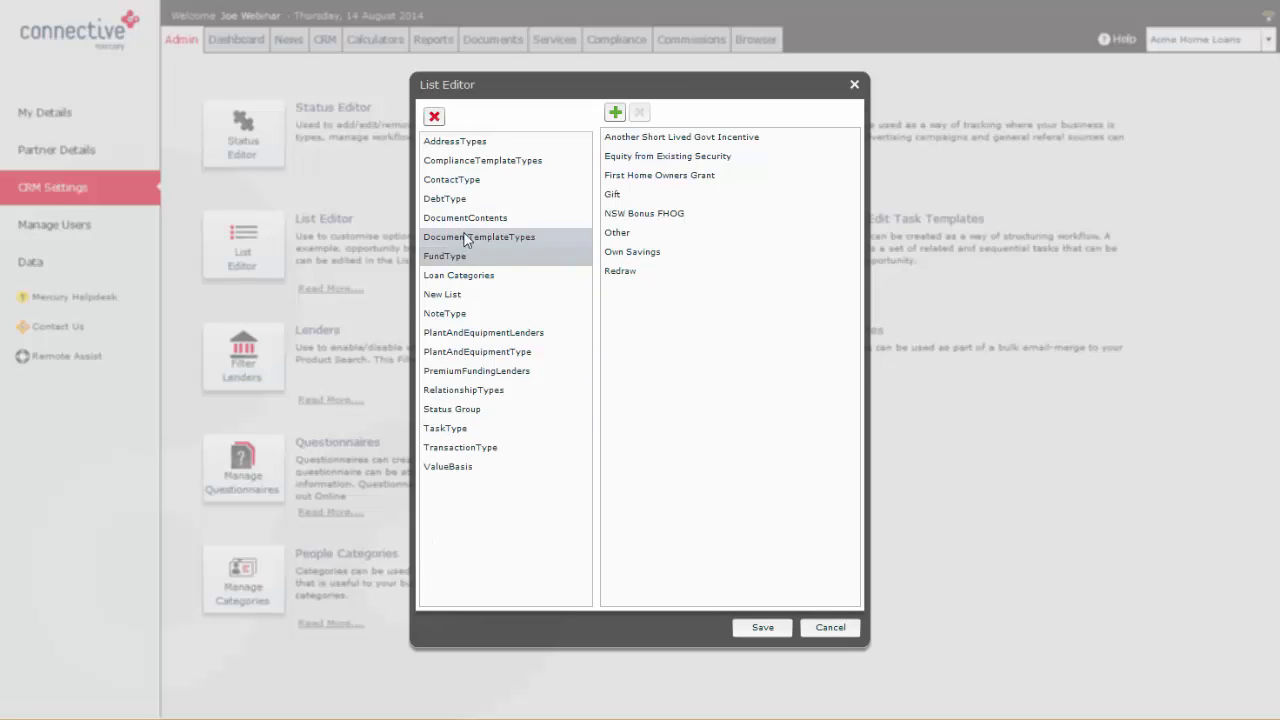
click(464, 285)
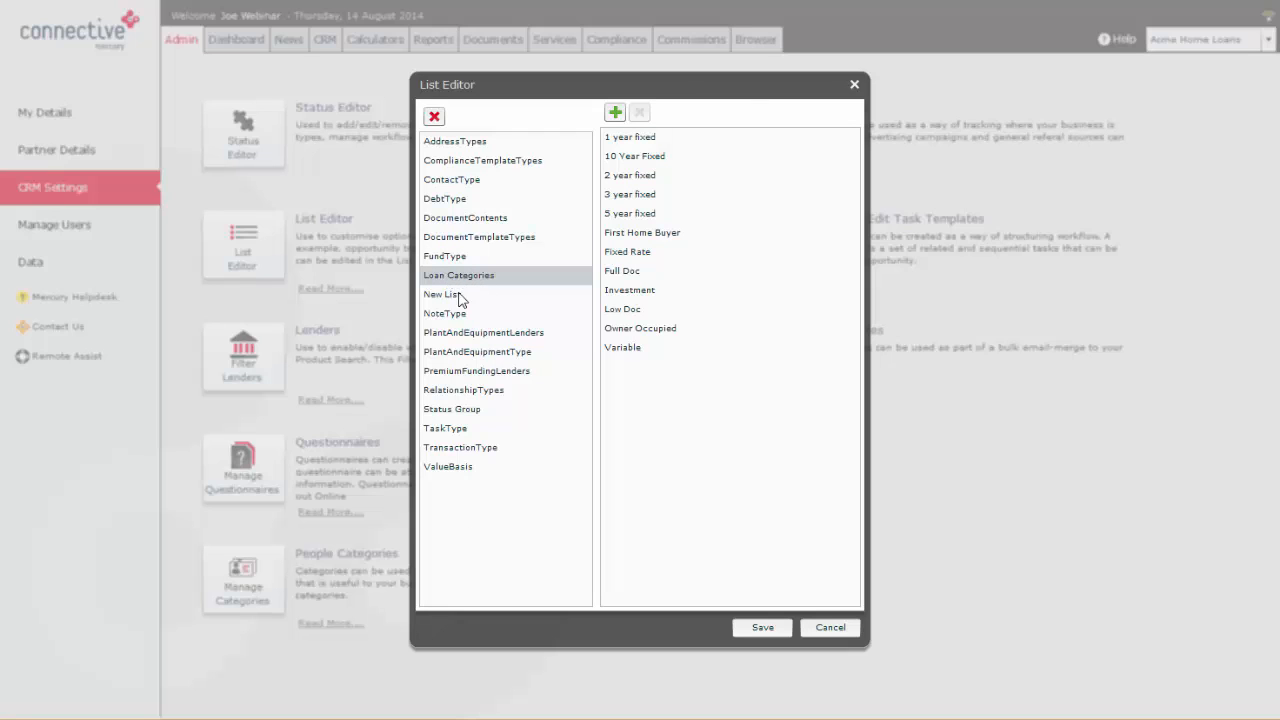
click(854, 86)
Step: Open the first recent opportunity on the dashboard, inspect its loan category choices, and return to the admin settings
click(236, 39)
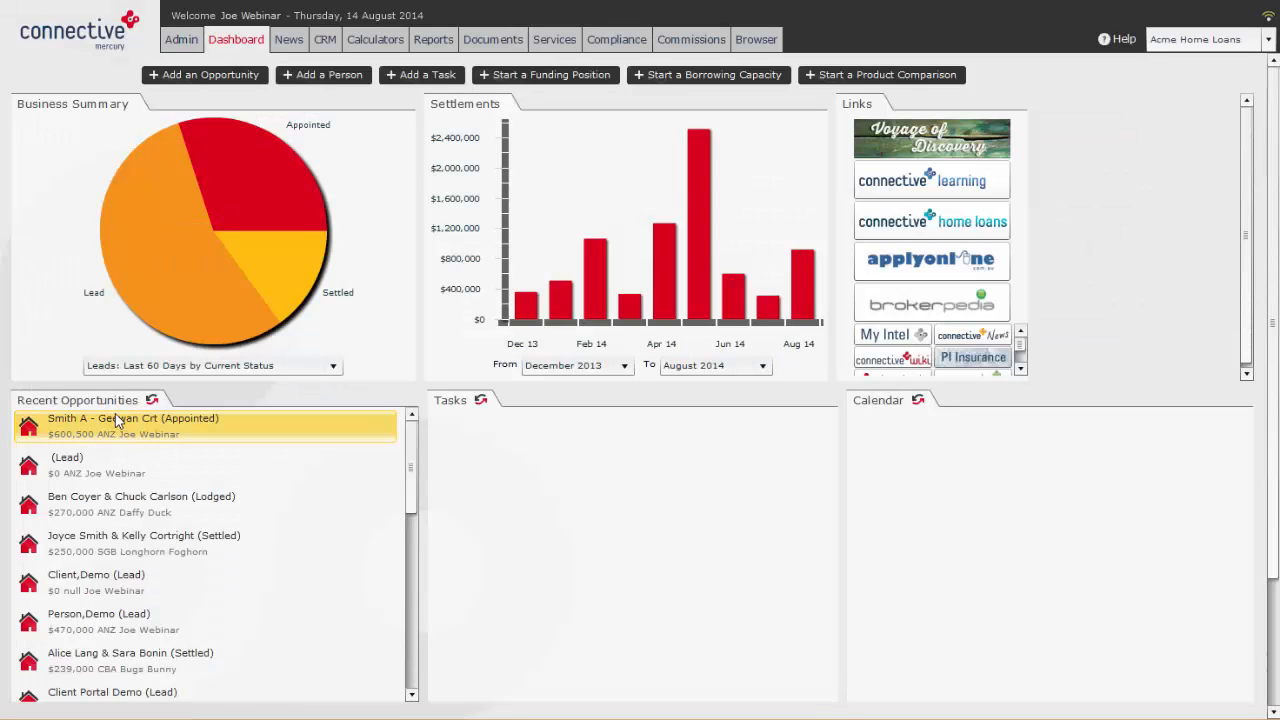
click(116, 416)
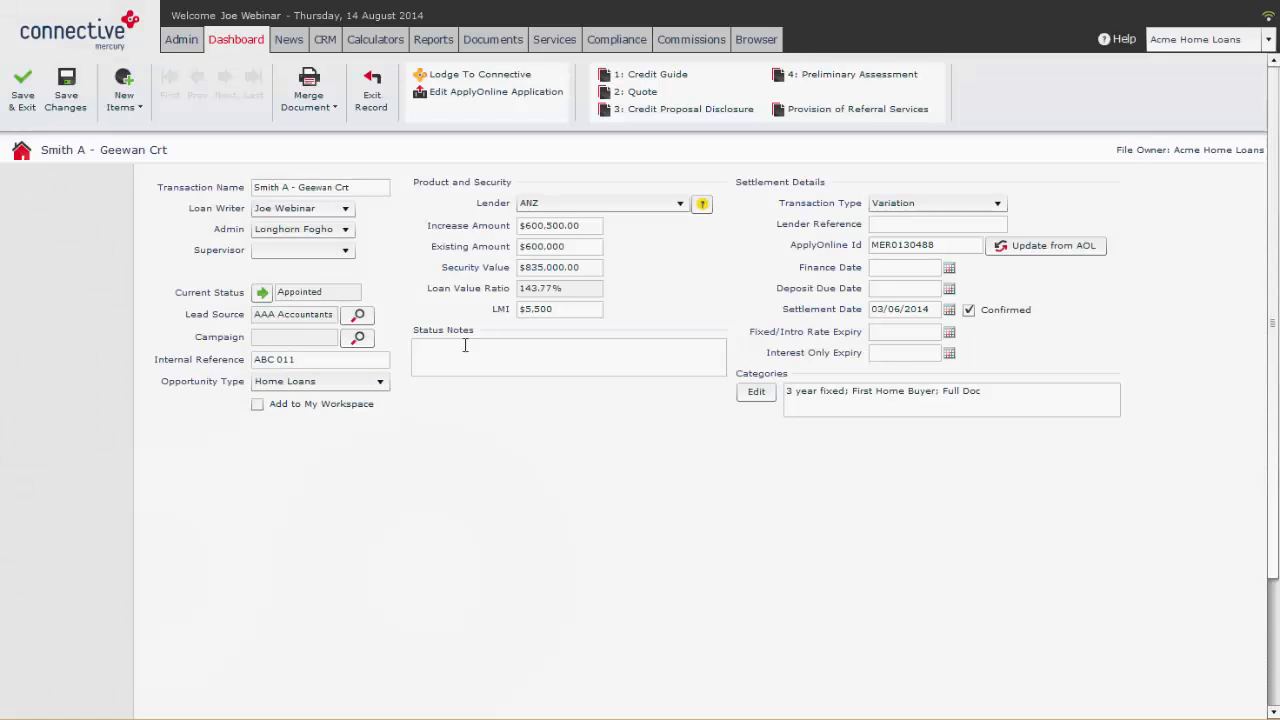
click(757, 391)
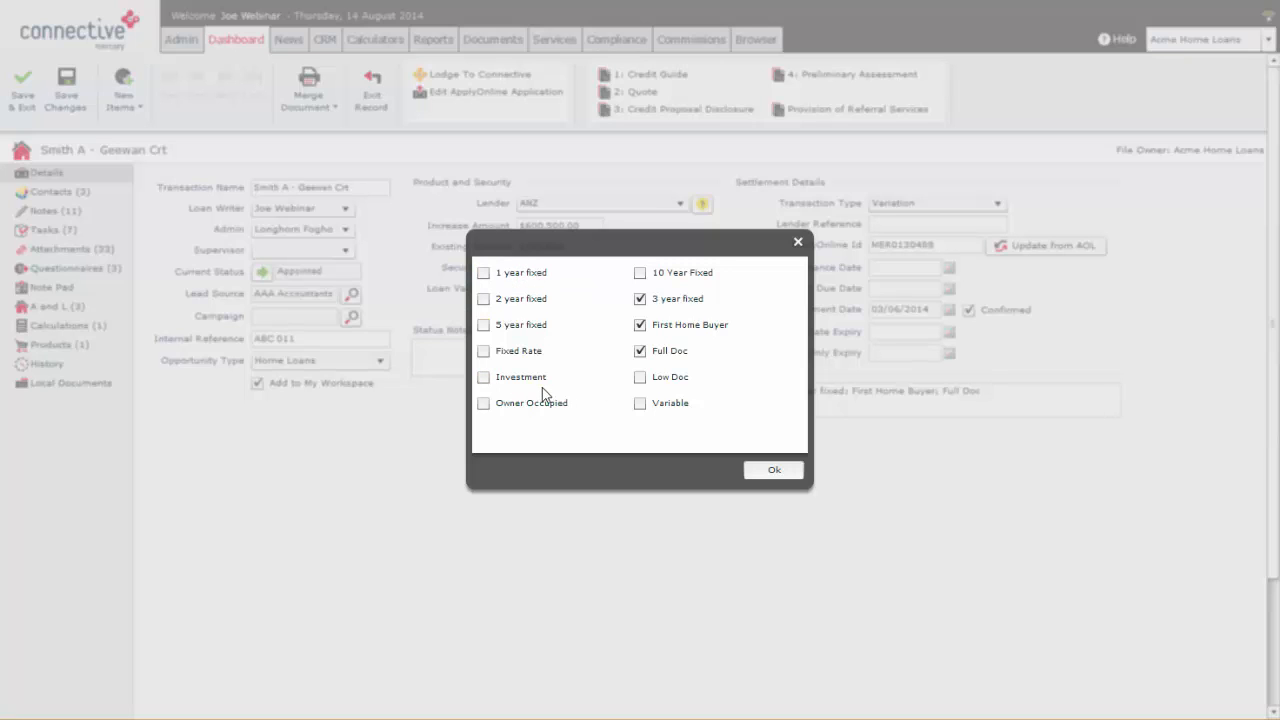
click(798, 243)
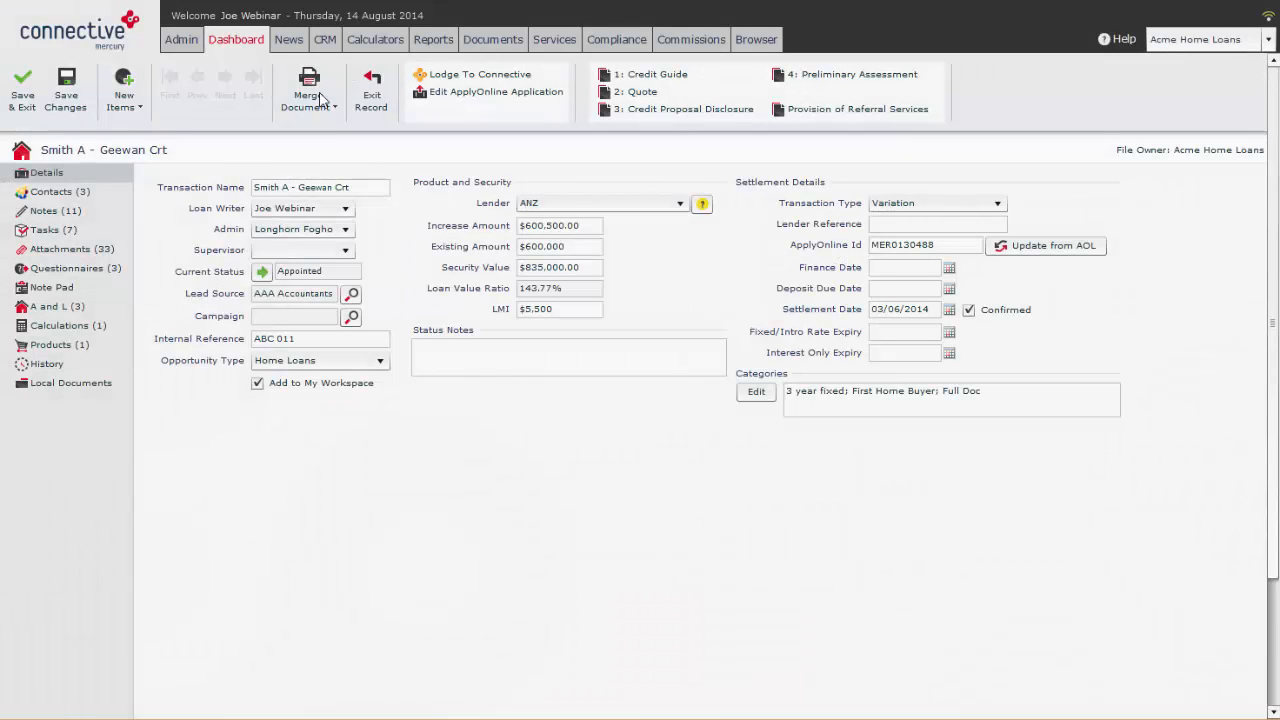
click(176, 44)
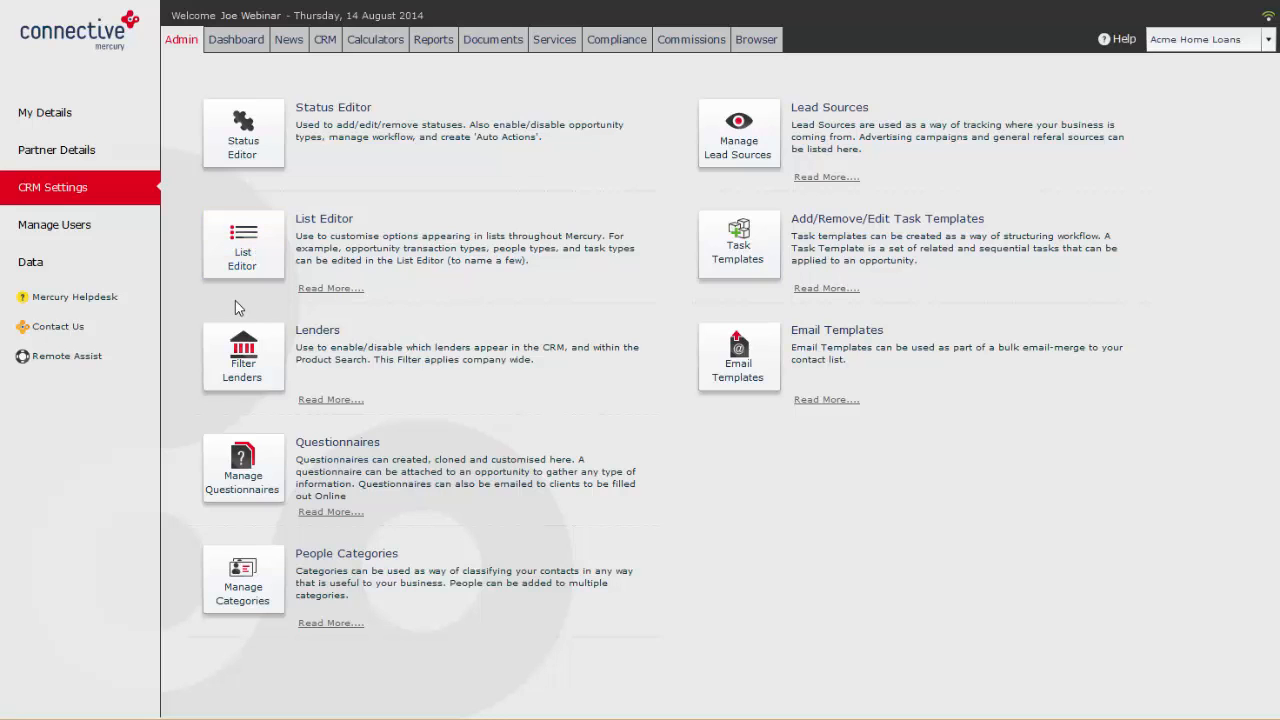
Step: Exclude Paramount Mortgage Services (commercial) and Merchant Mortgages (commercial) from the company-wide lender filter
click(255, 356)
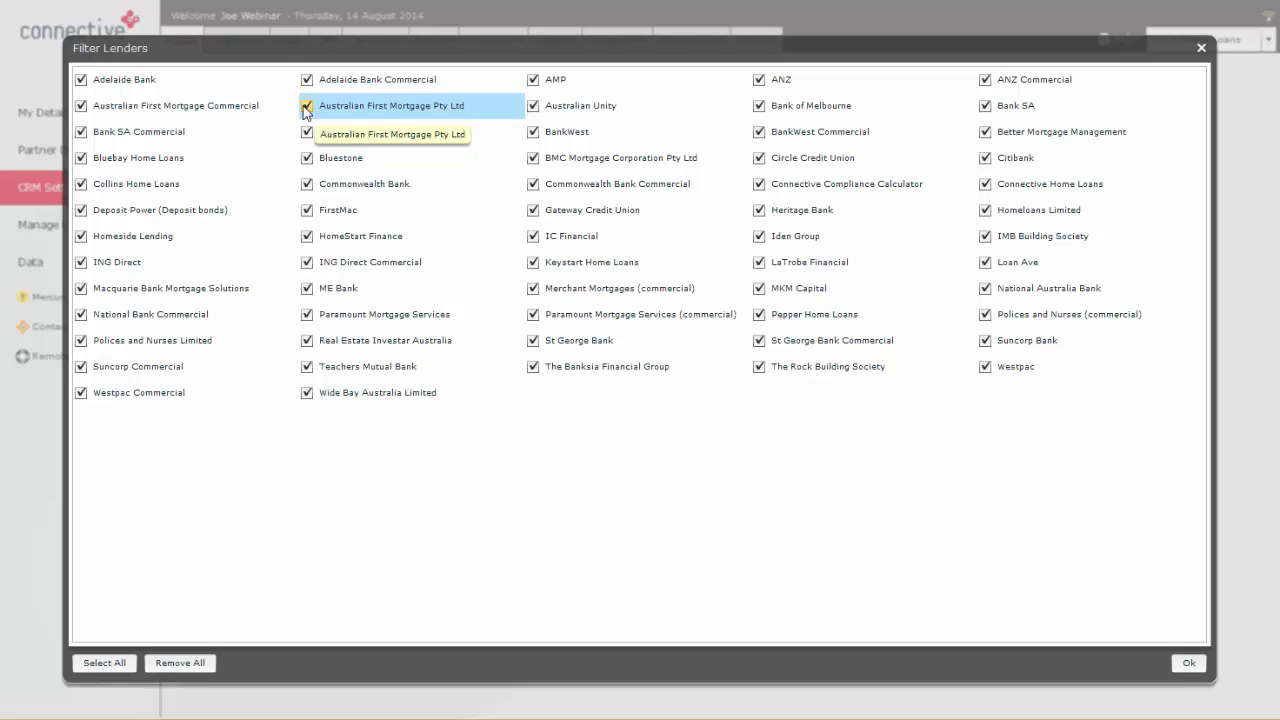
click(533, 314)
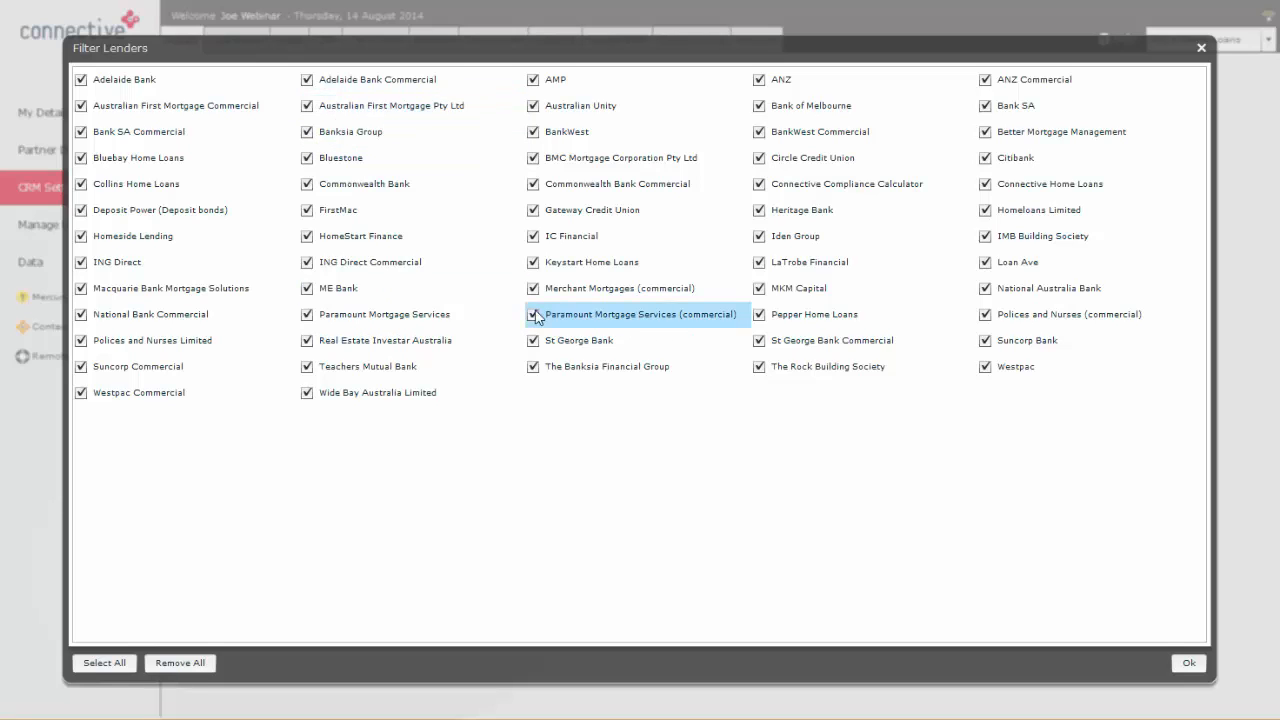
click(533, 290)
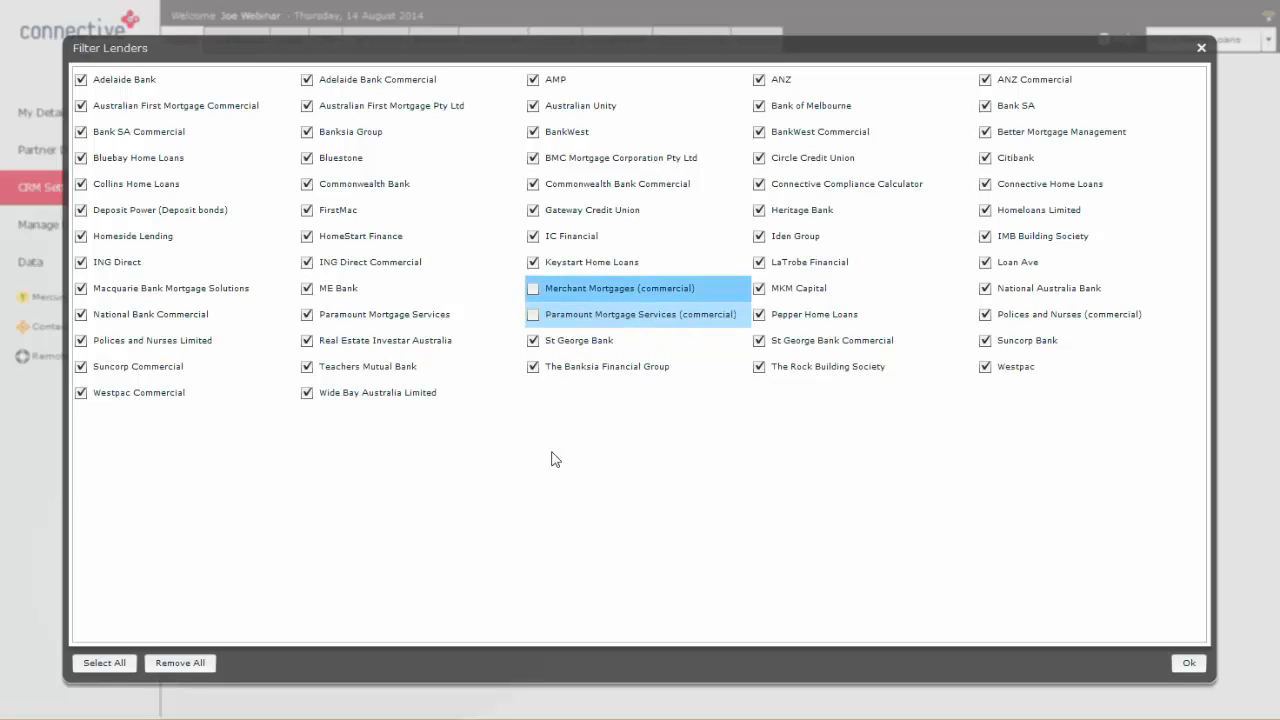
click(1201, 48)
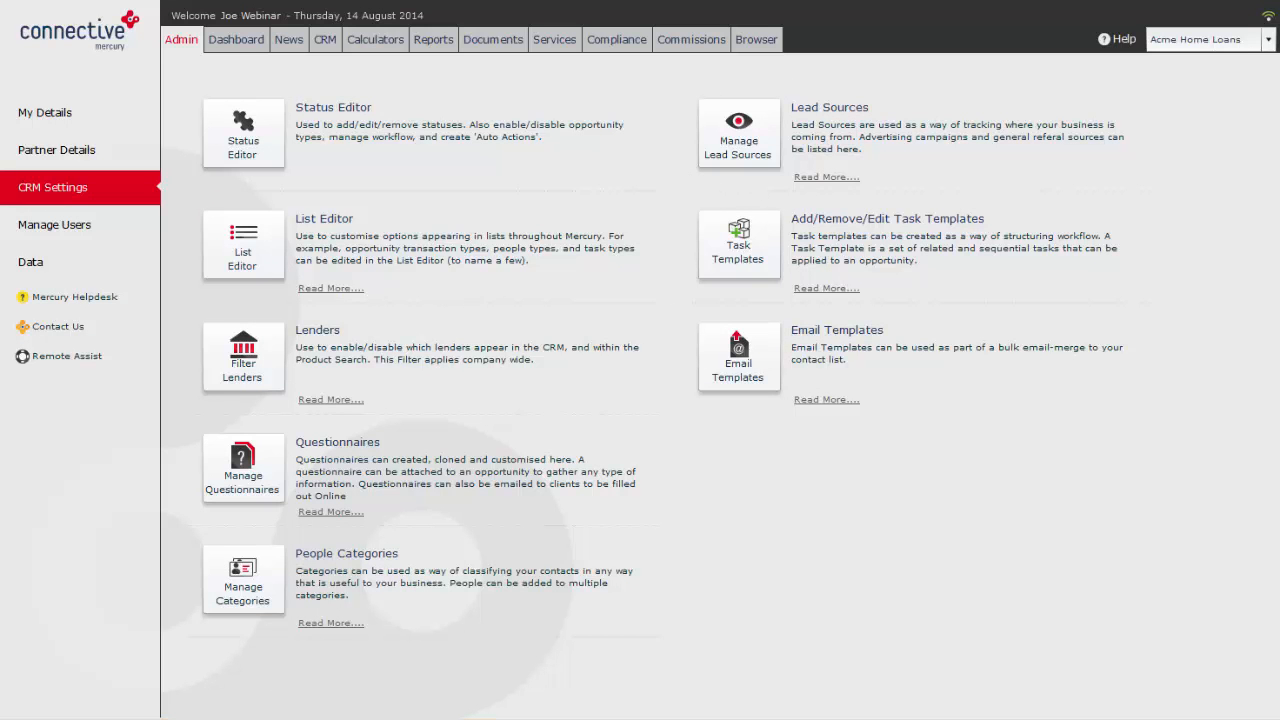
Step: Preview the Master: Responsible Lending Fact Find questionnaire, try Long Term - over 10 years, examine Credit History and Risk Profile, and close it unsubmitted
click(240, 466)
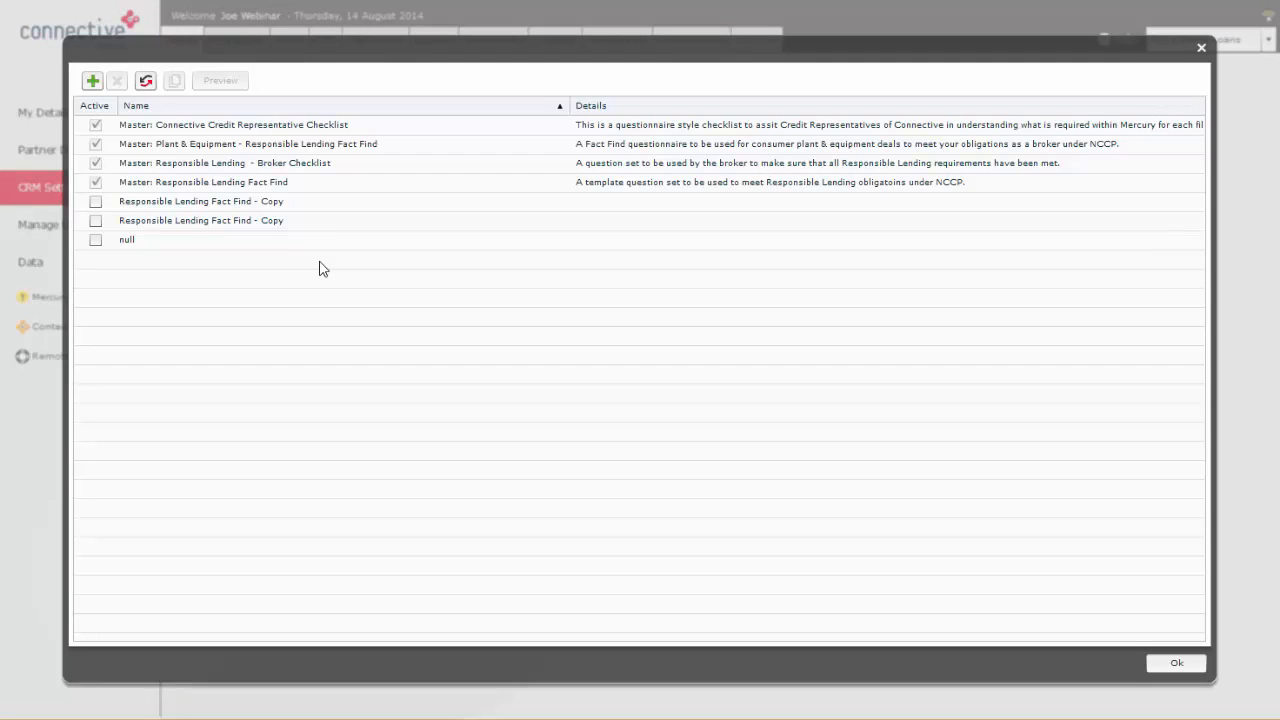
click(310, 182)
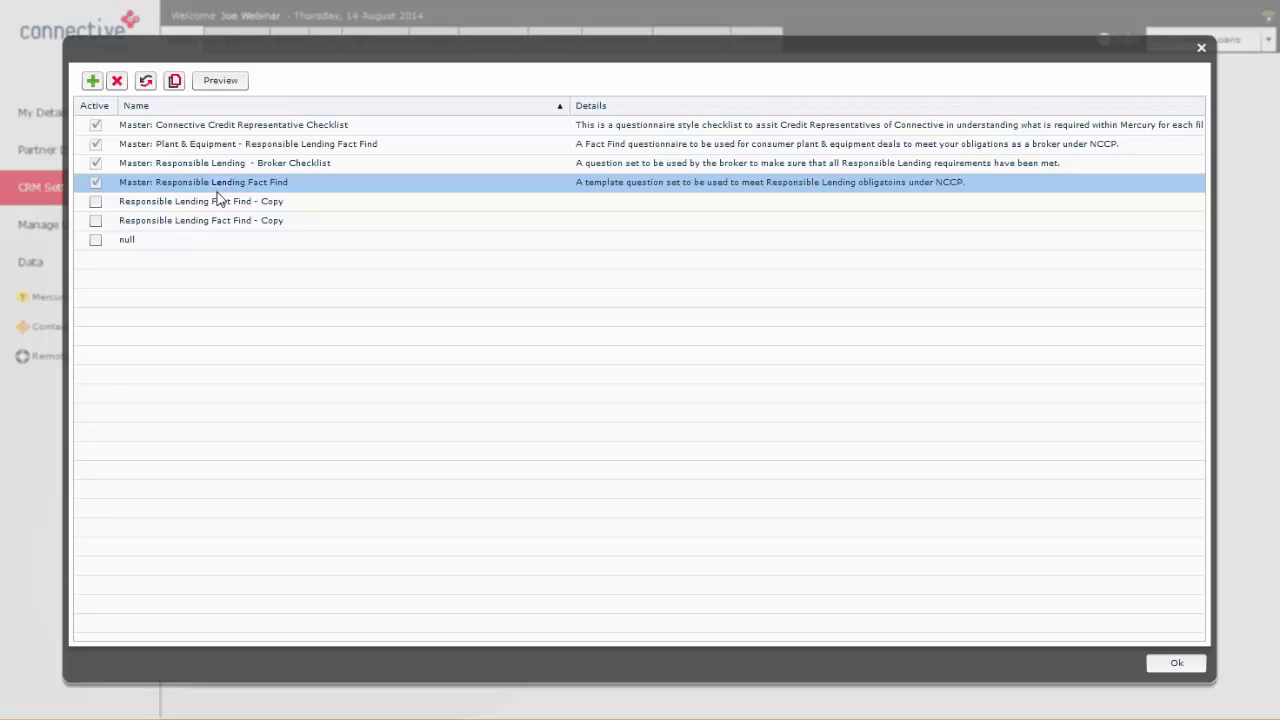
click(190, 178)
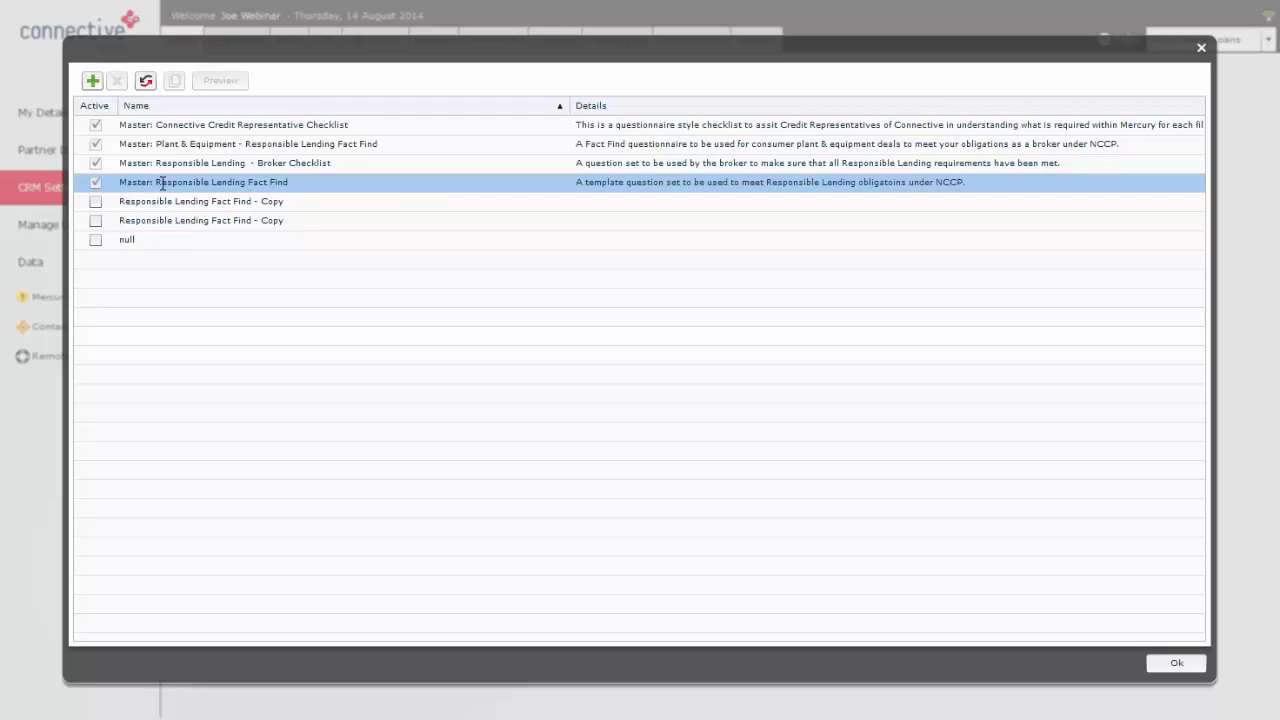
double_click(162, 183)
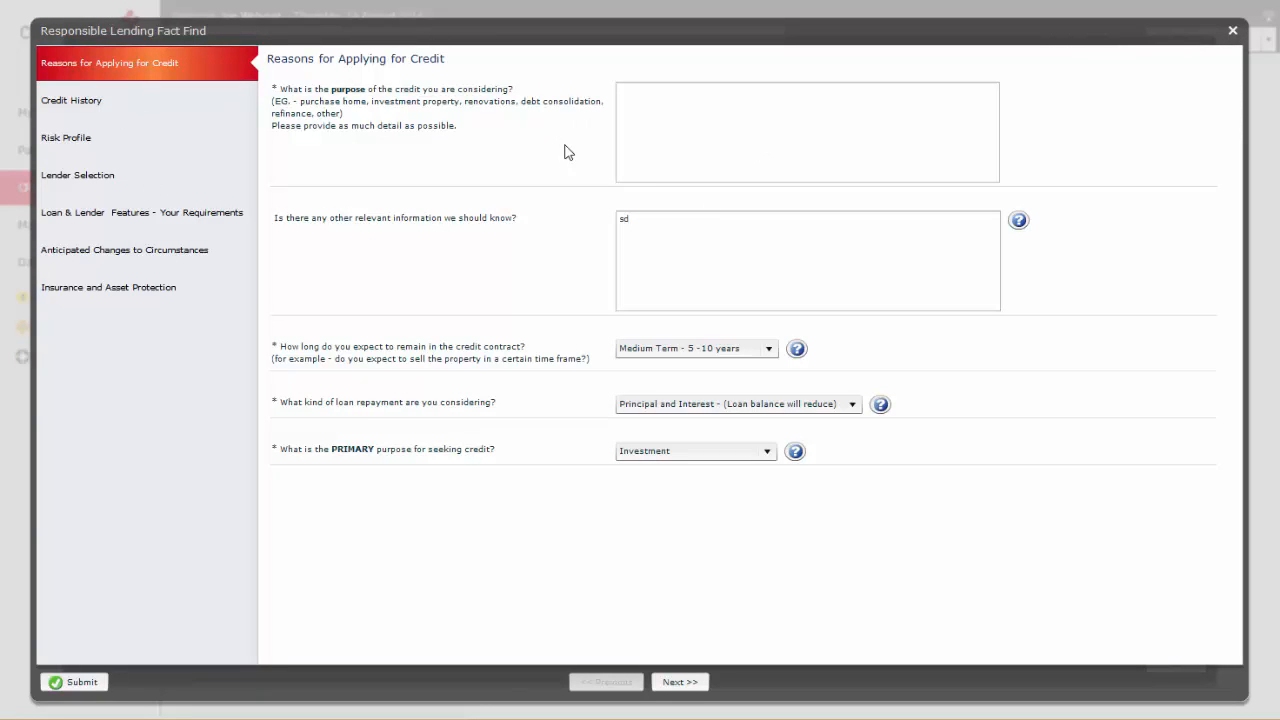
click(666, 125)
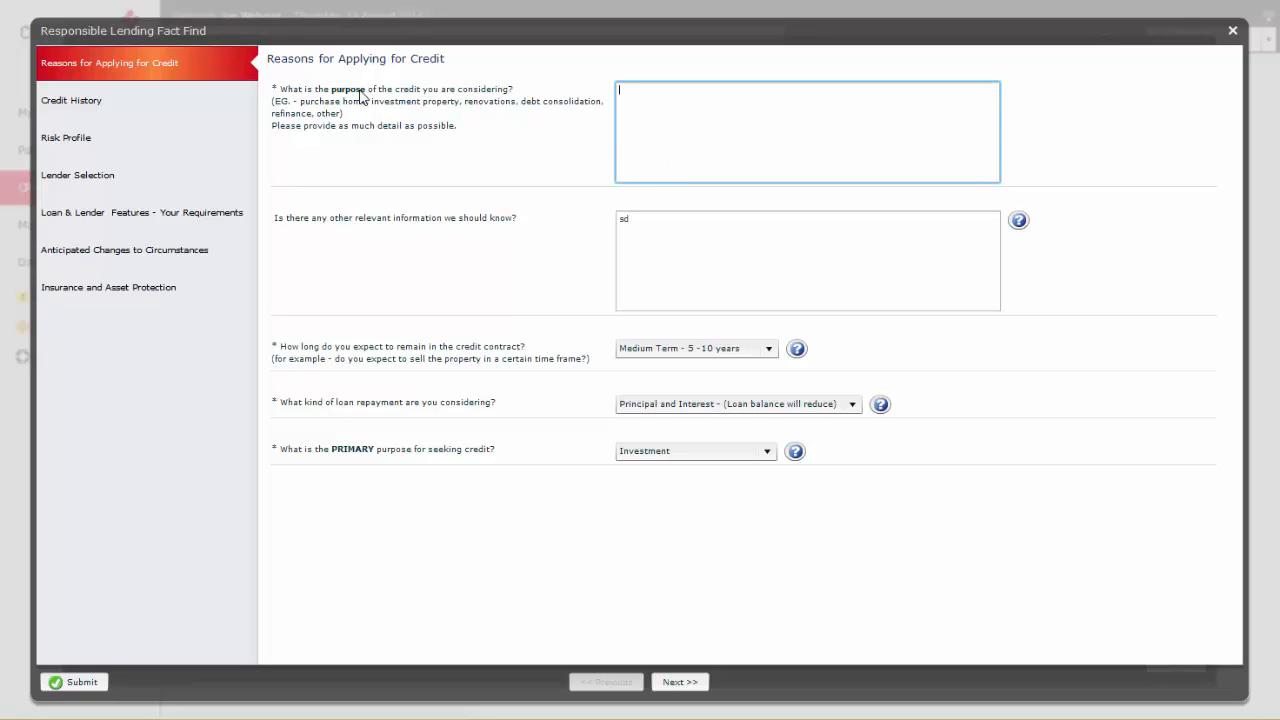
click(668, 350)
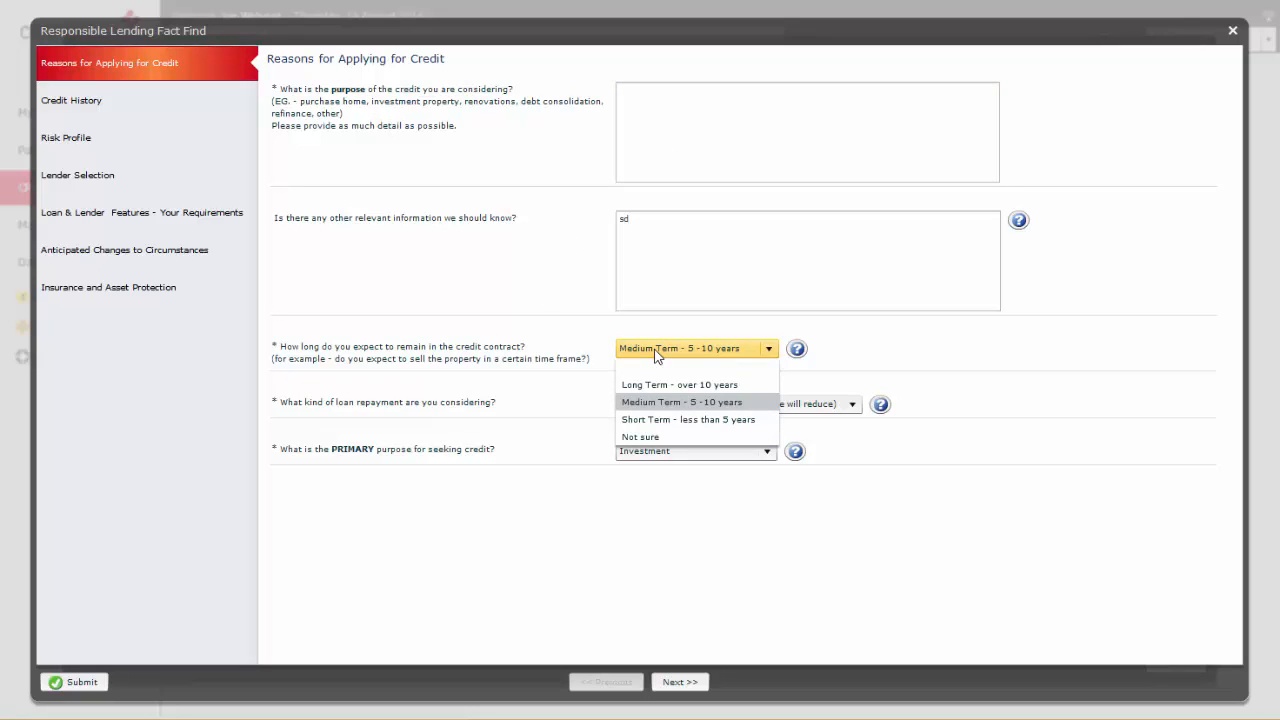
click(665, 384)
click(97, 104)
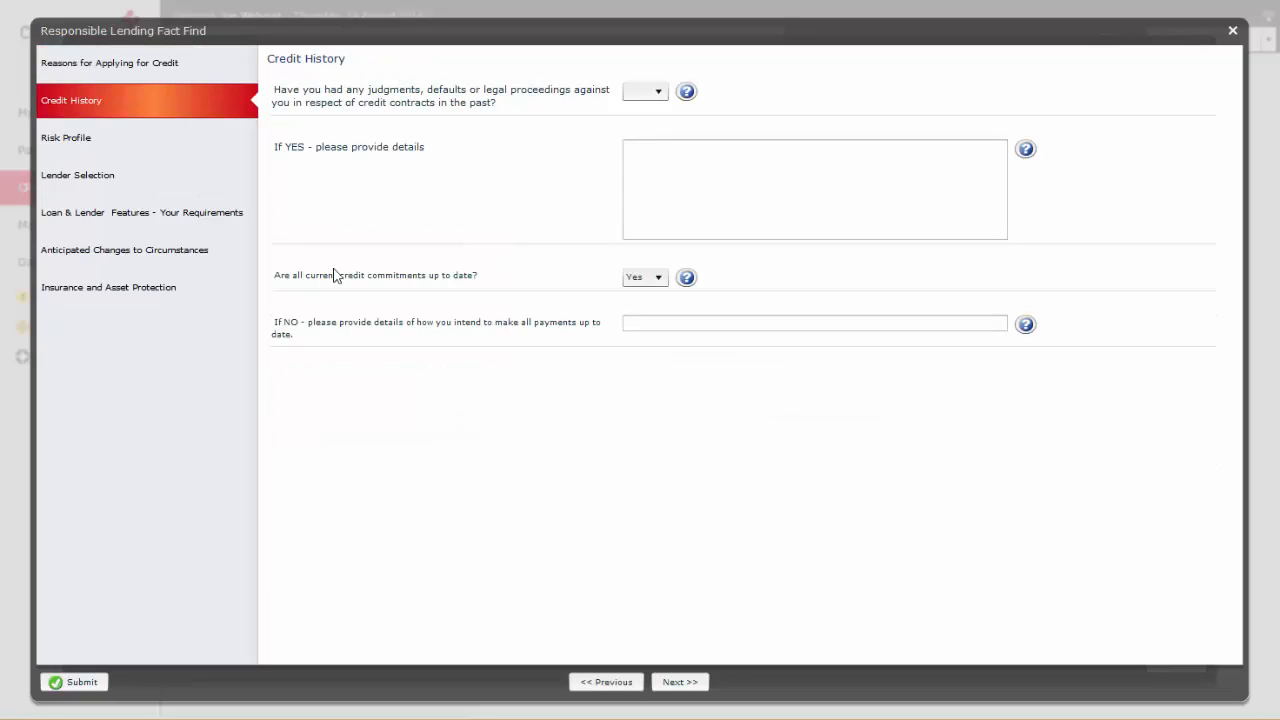
click(74, 136)
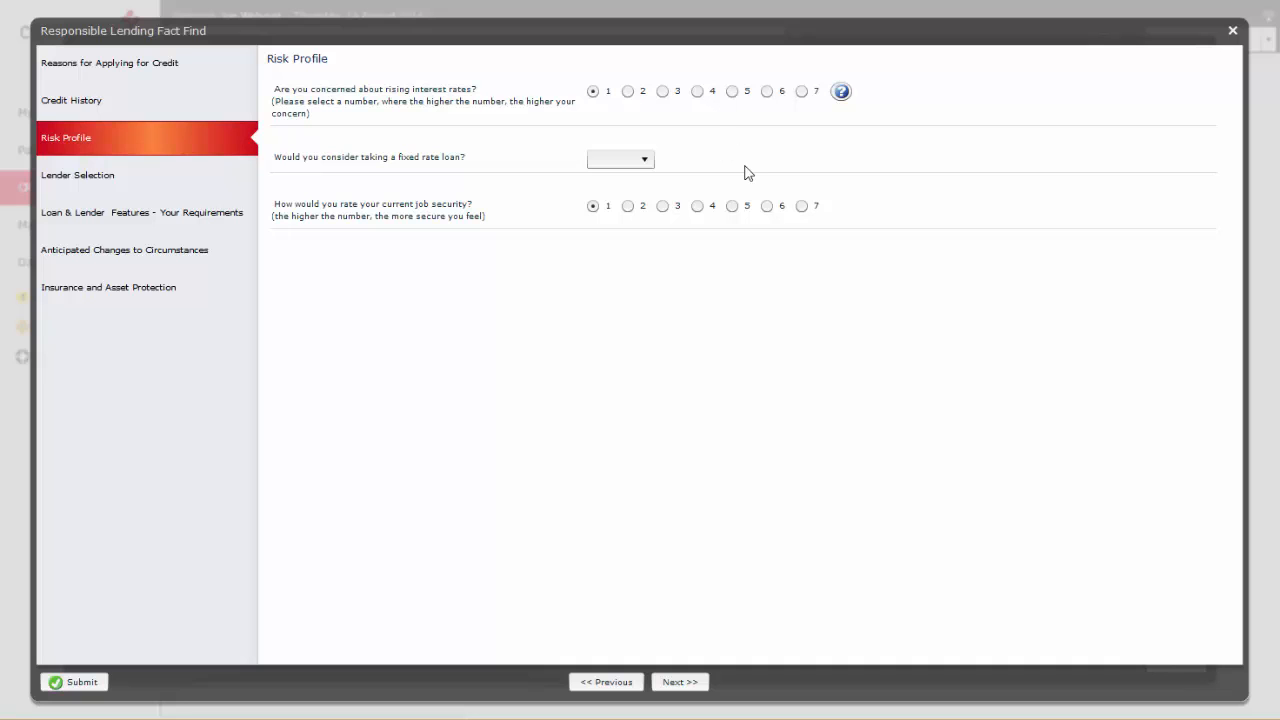
click(1235, 32)
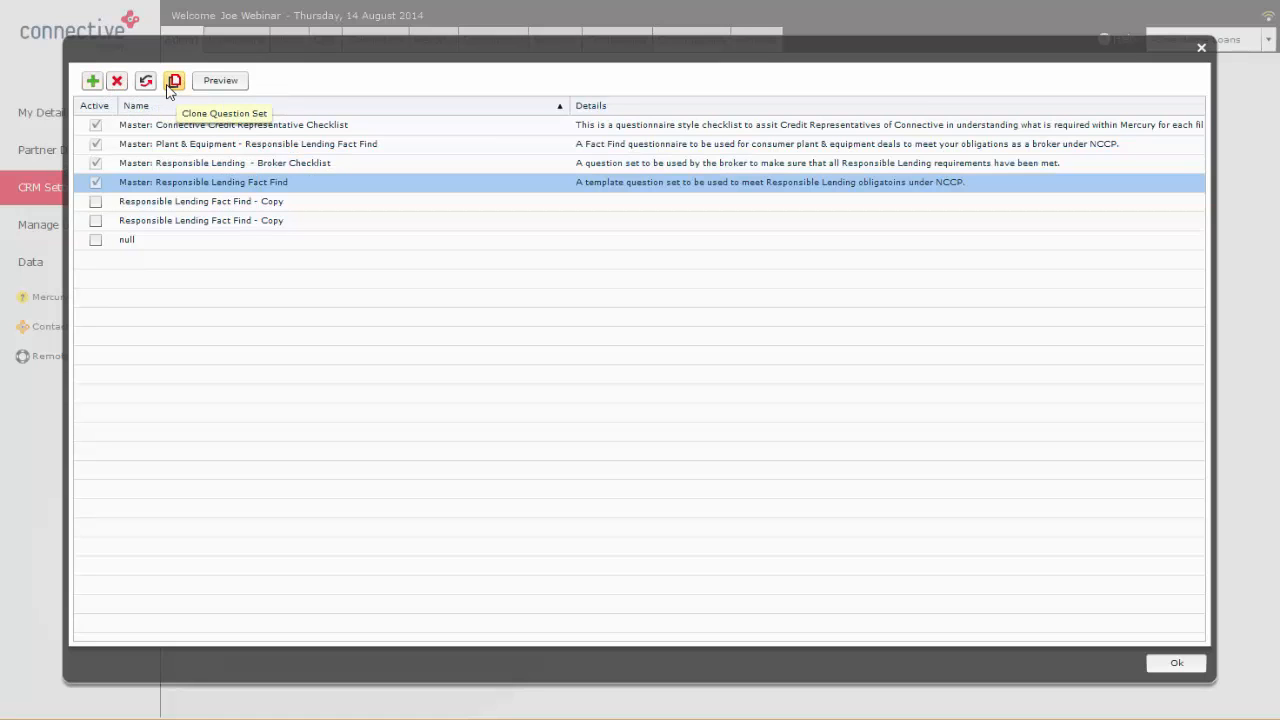
Step: Open the first Responsible Lending Fact Find - Copy and examine the questions in its Reasons for Applying for Credit and Credit History modules
double_click(172, 201)
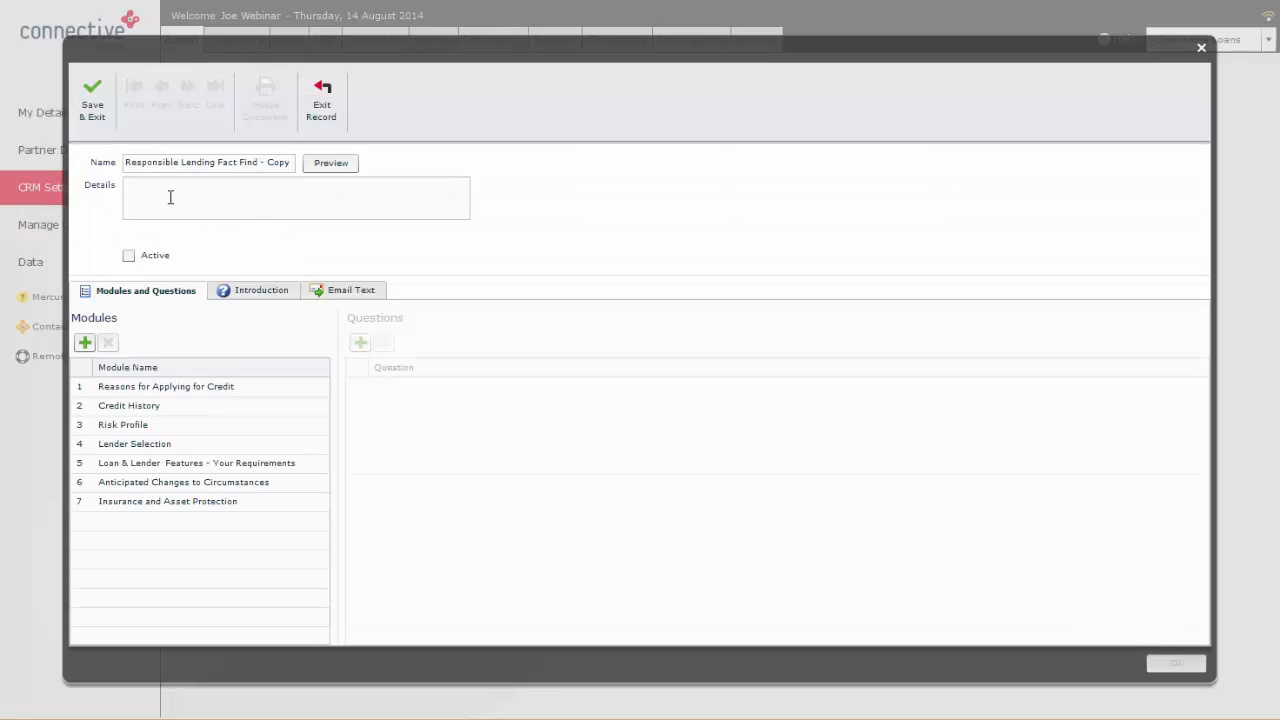
double_click(200, 390)
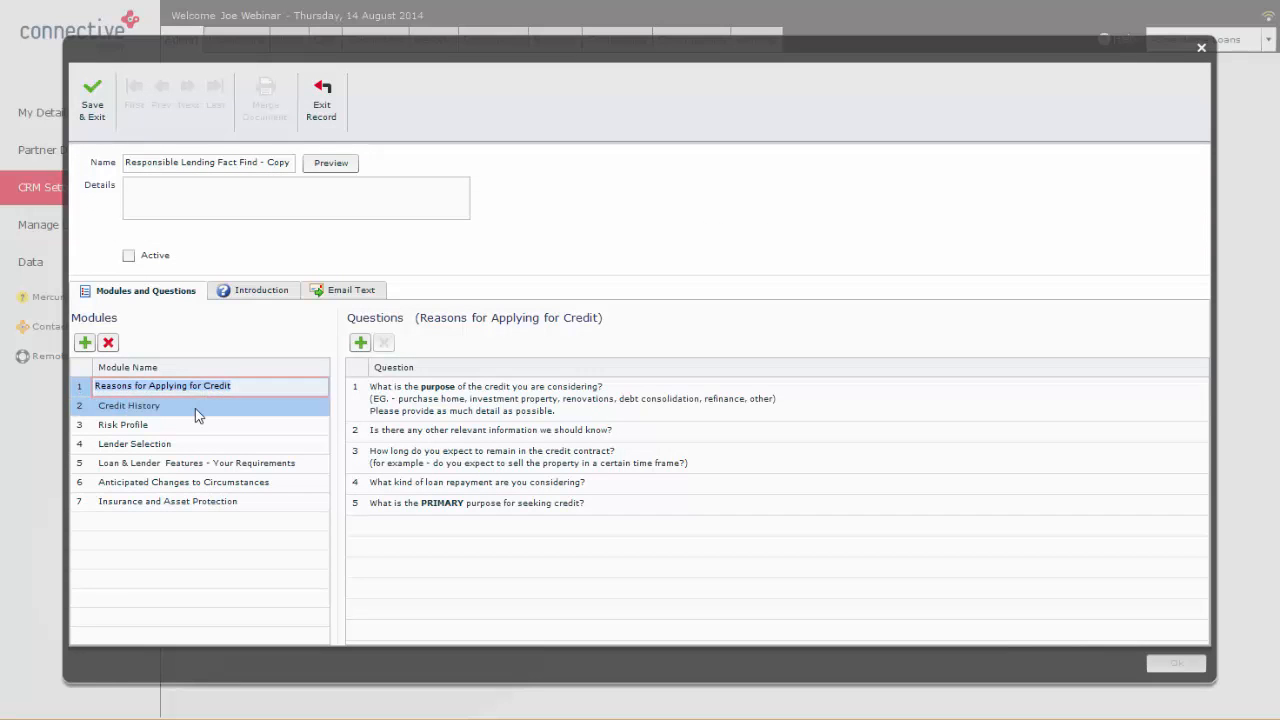
click(135, 387)
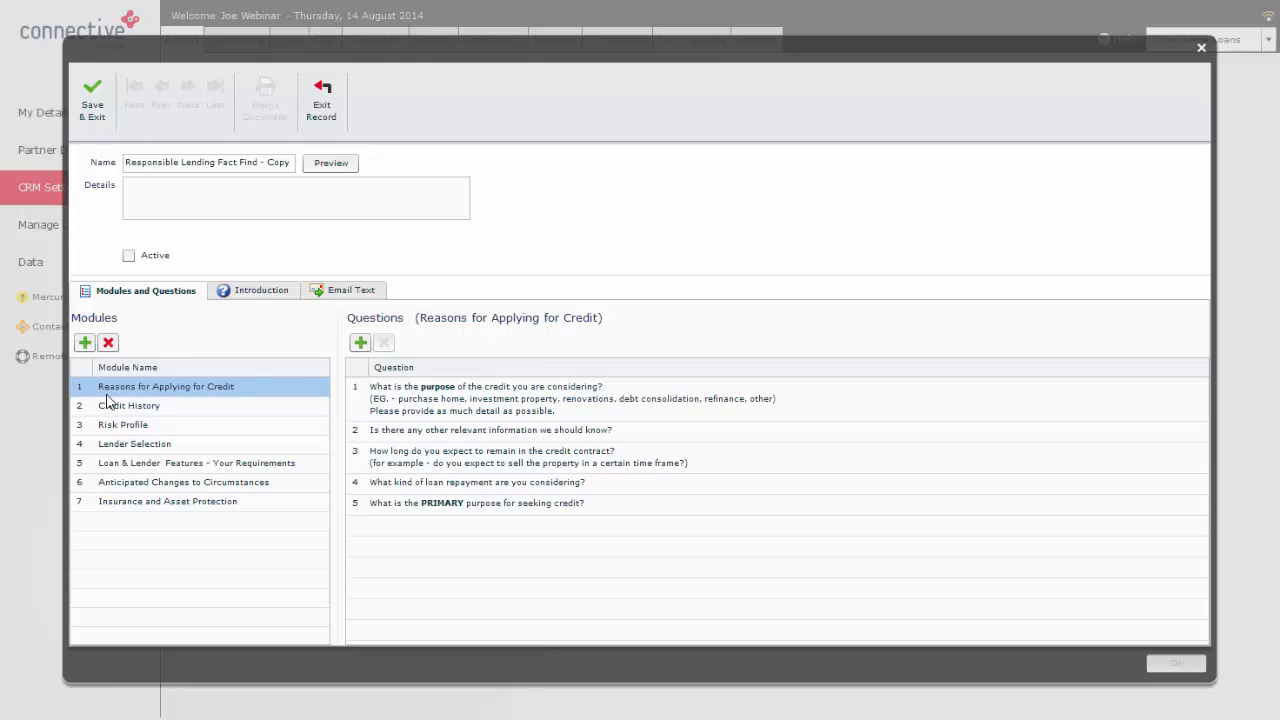
click(377, 388)
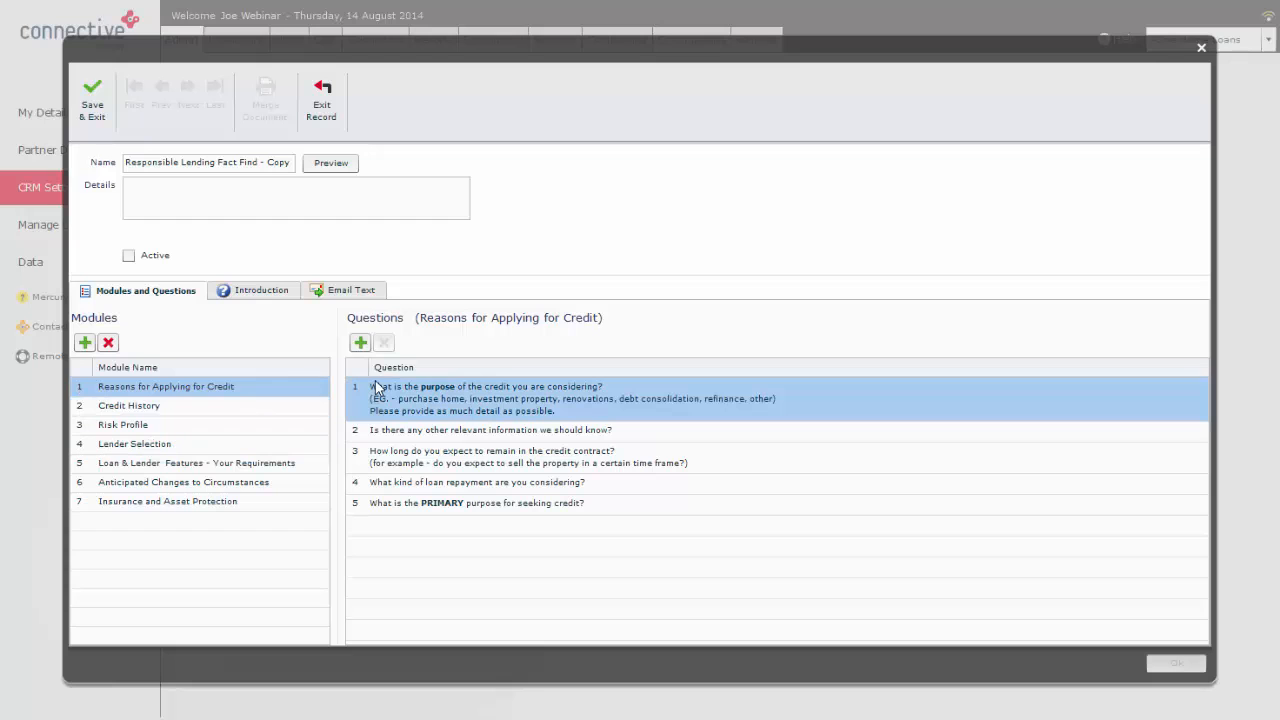
click(200, 405)
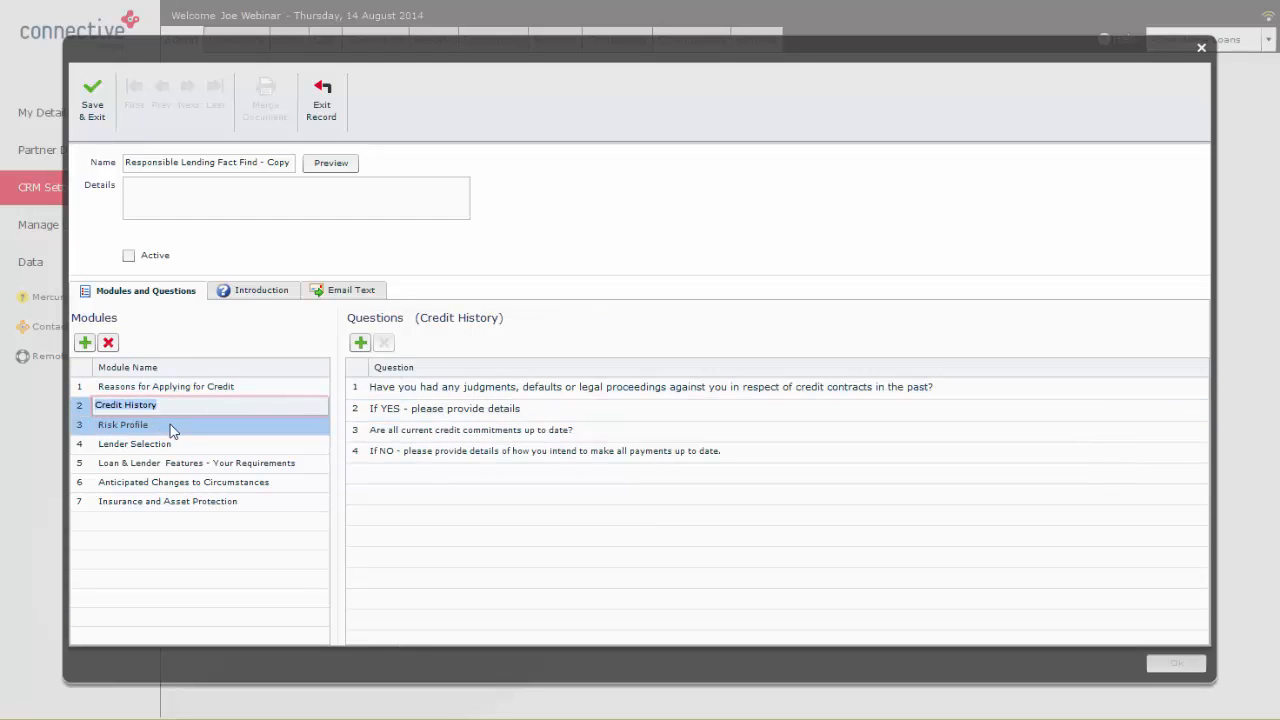
click(122, 387)
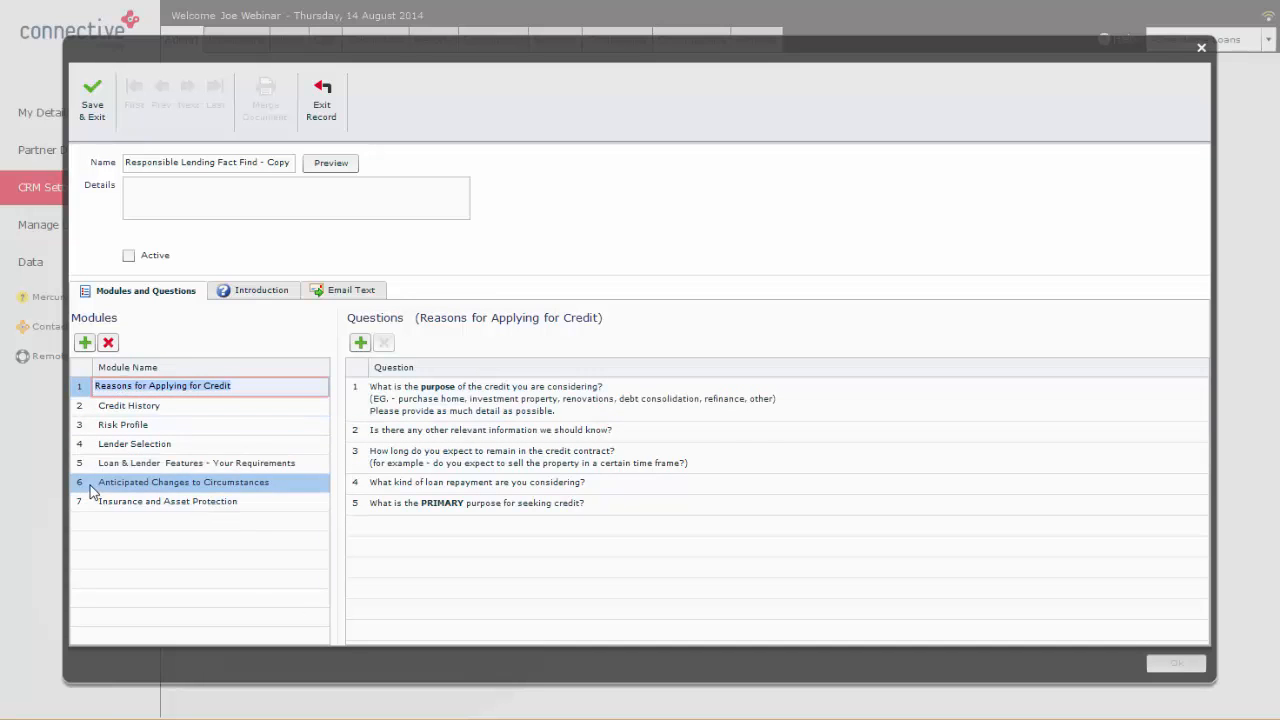
Step: Examine the display type choices and mandatory setting of the question about the purpose of the credit, and close it unchanged
double_click(418, 396)
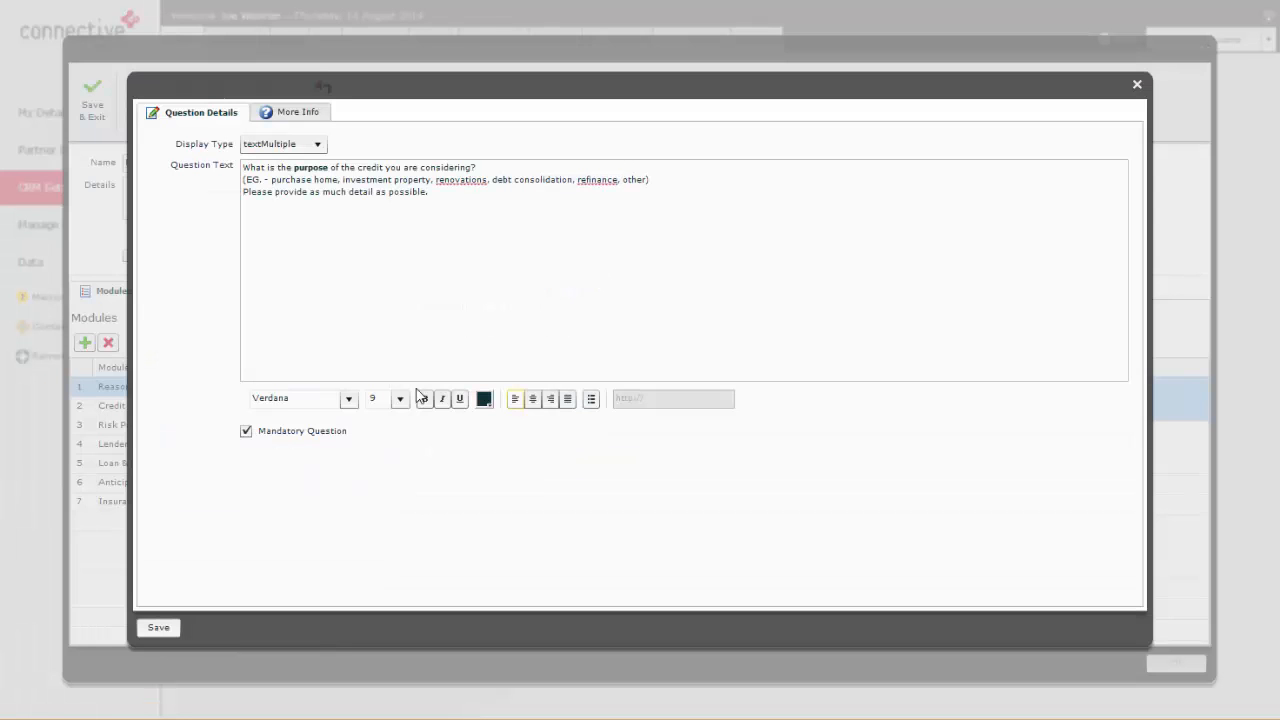
click(288, 145)
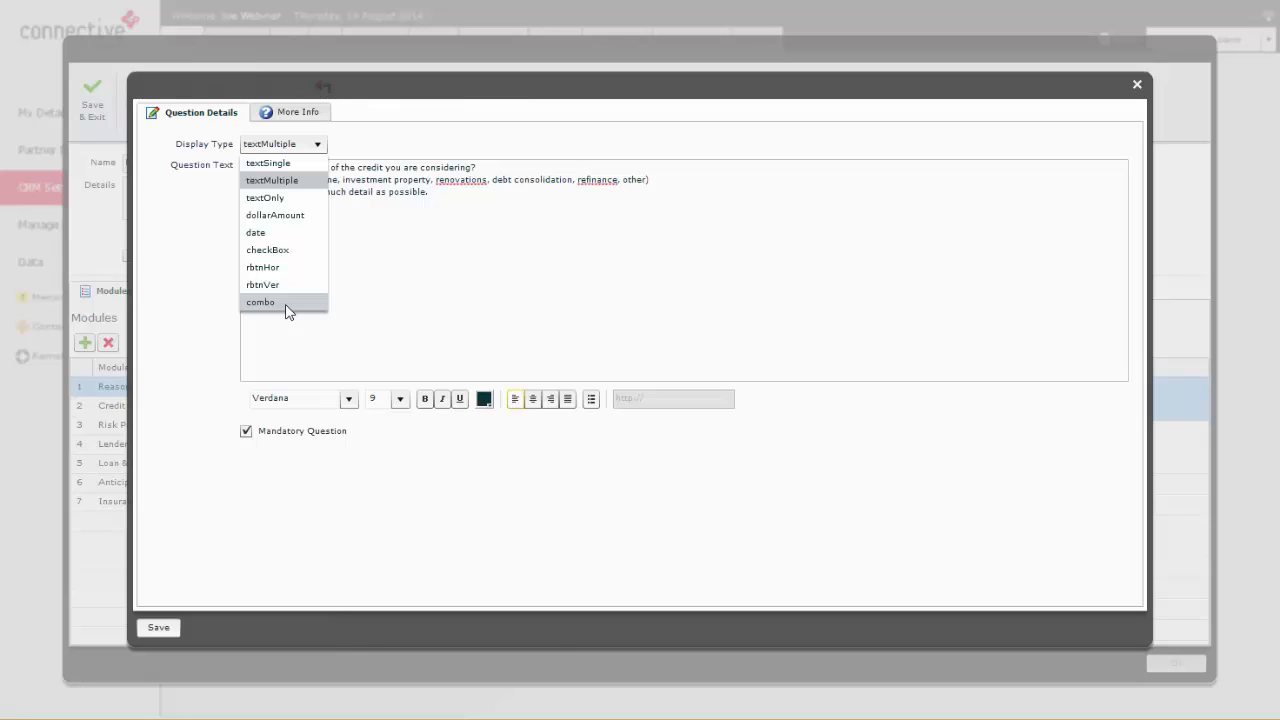
click(250, 441)
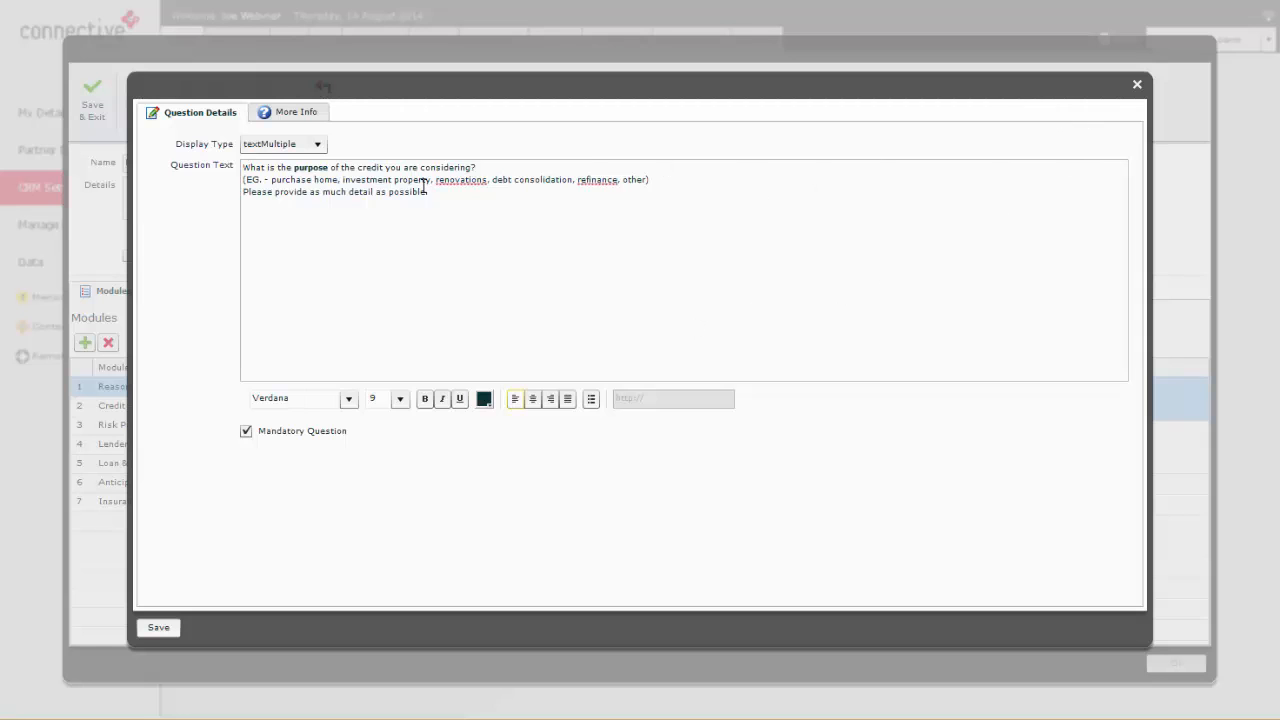
click(277, 146)
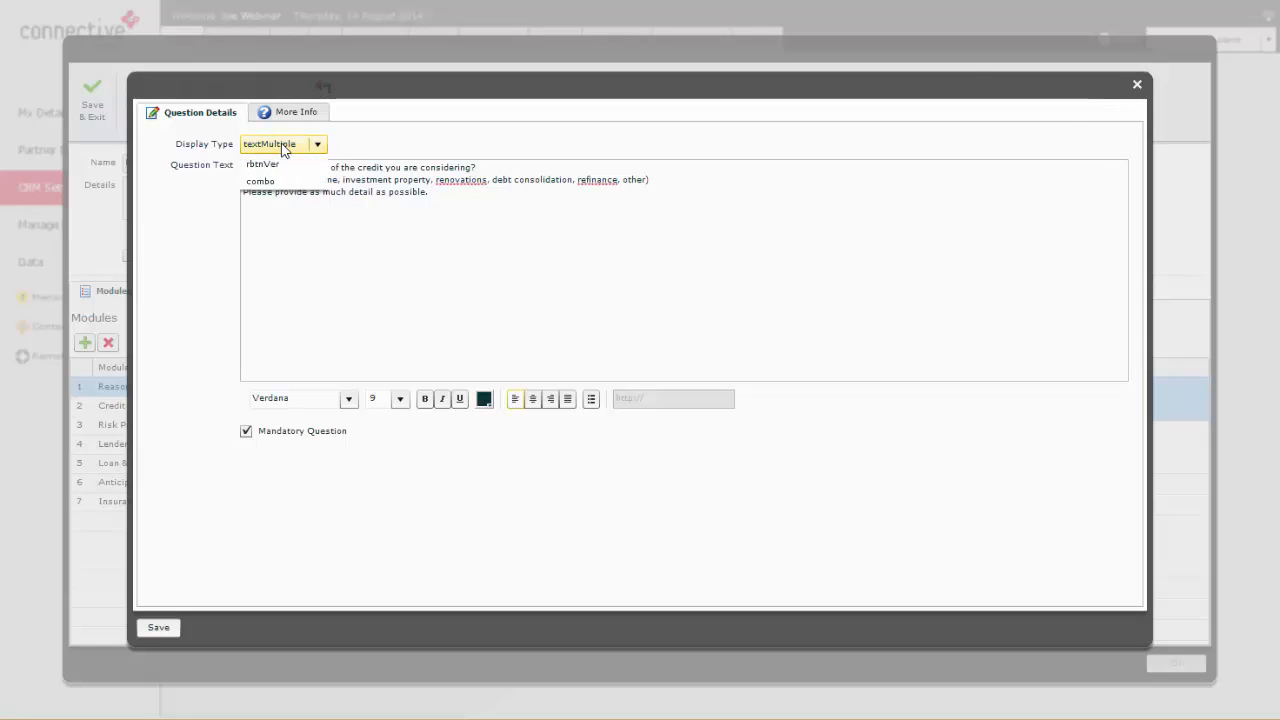
click(279, 151)
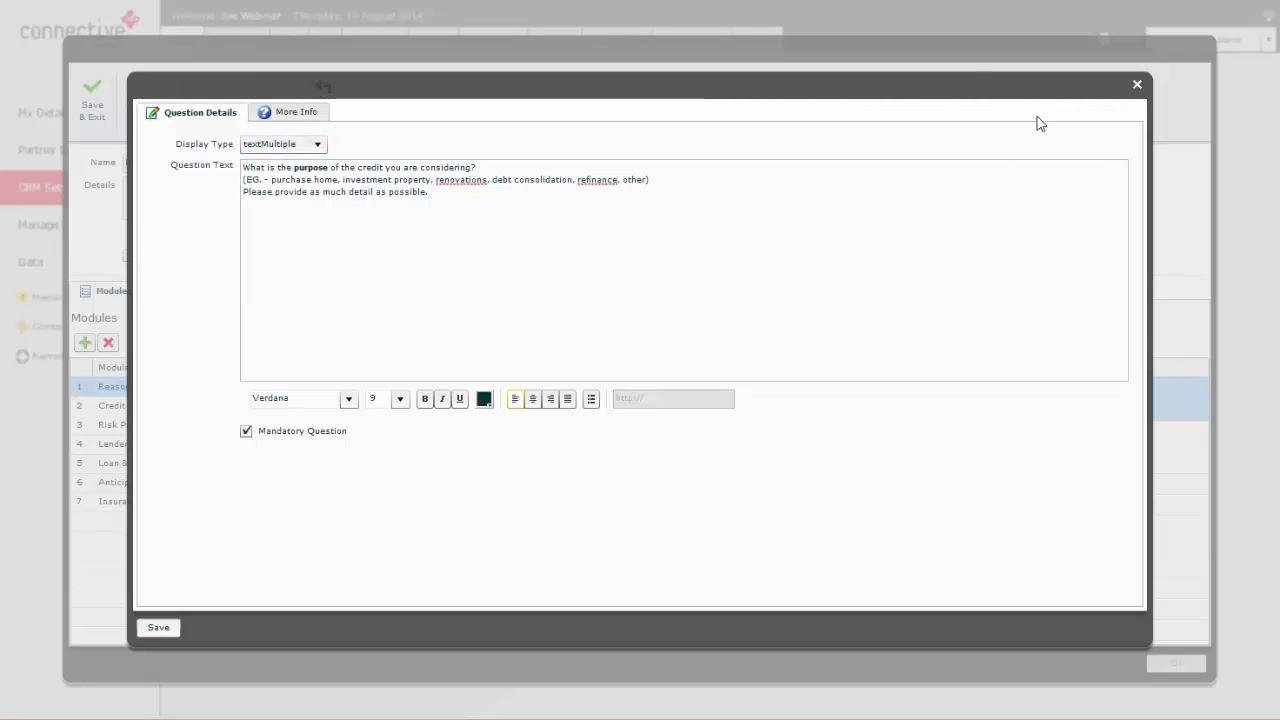
click(1136, 86)
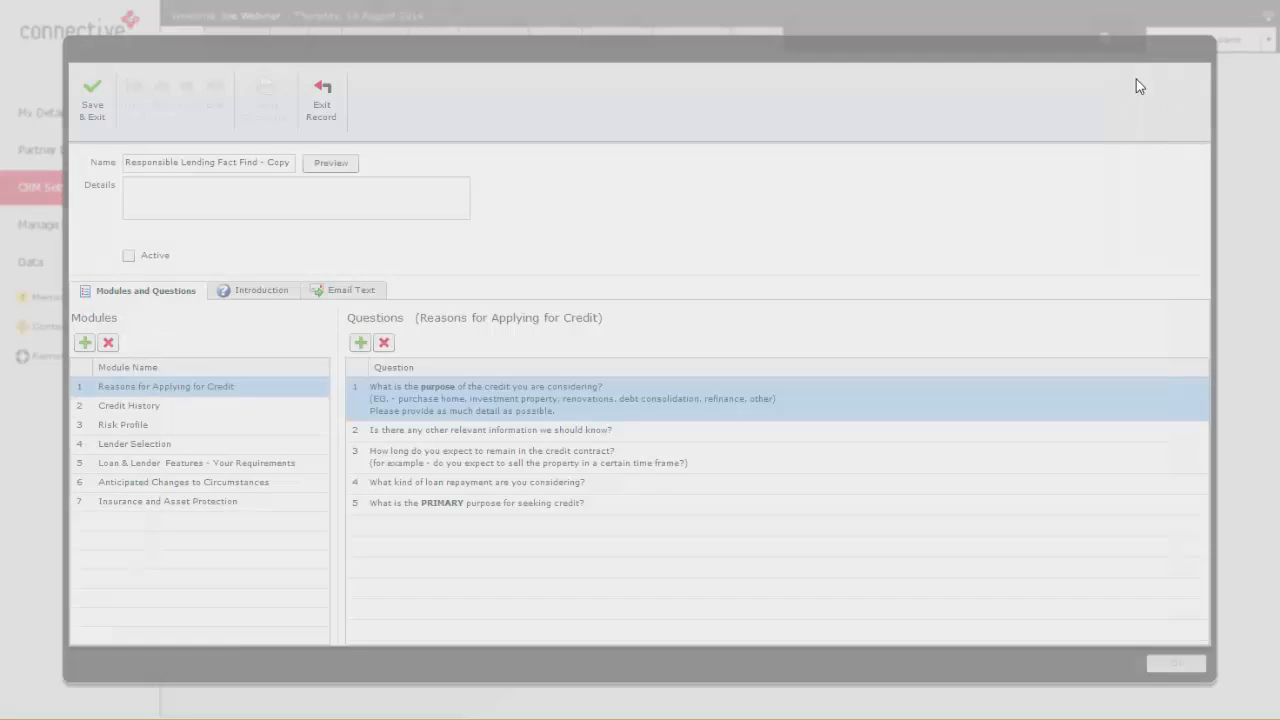
Step: Preview the questionnaire copy, and examine its Introduction and Email Text, including the {{firstName}} tag and questionnaire link
click(331, 163)
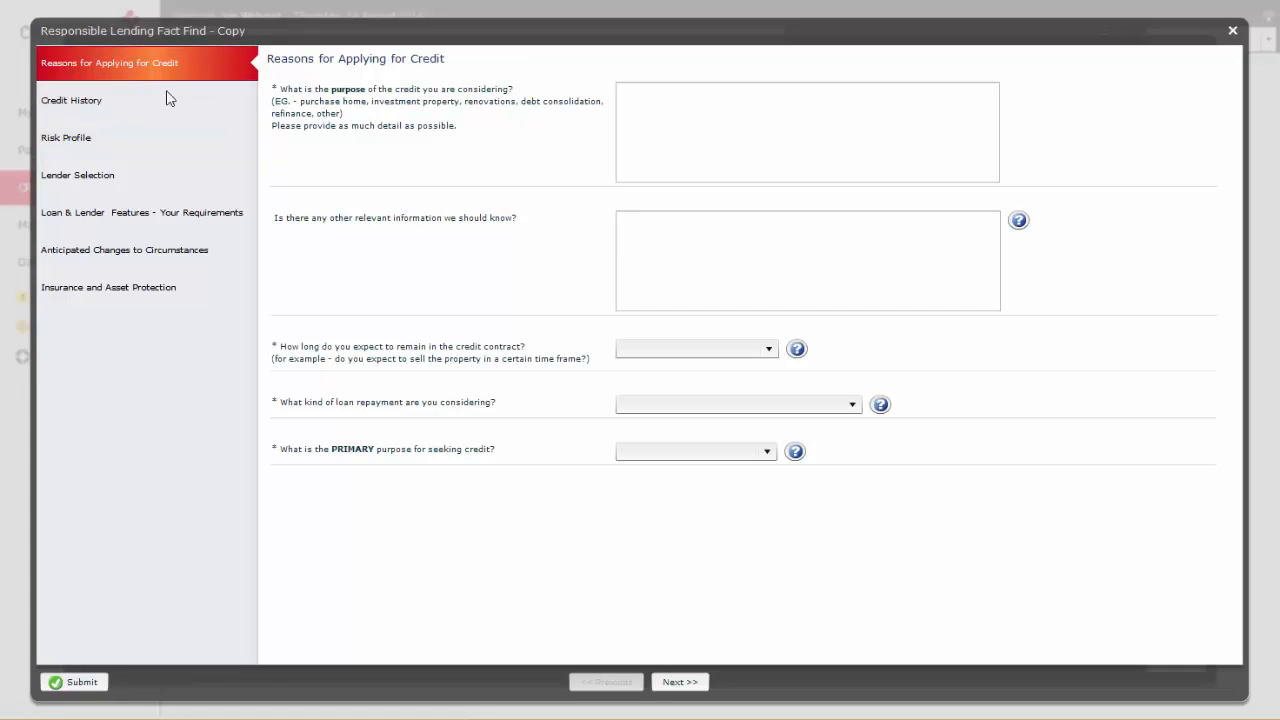
click(1233, 30)
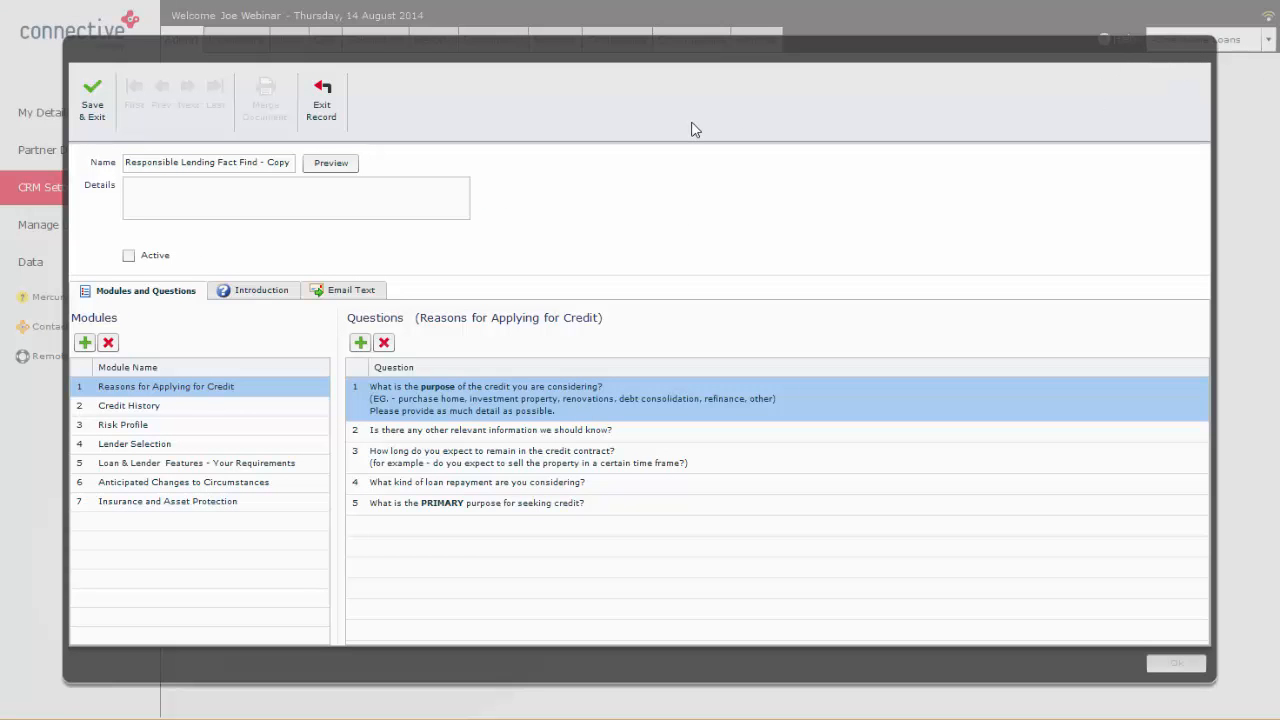
click(258, 290)
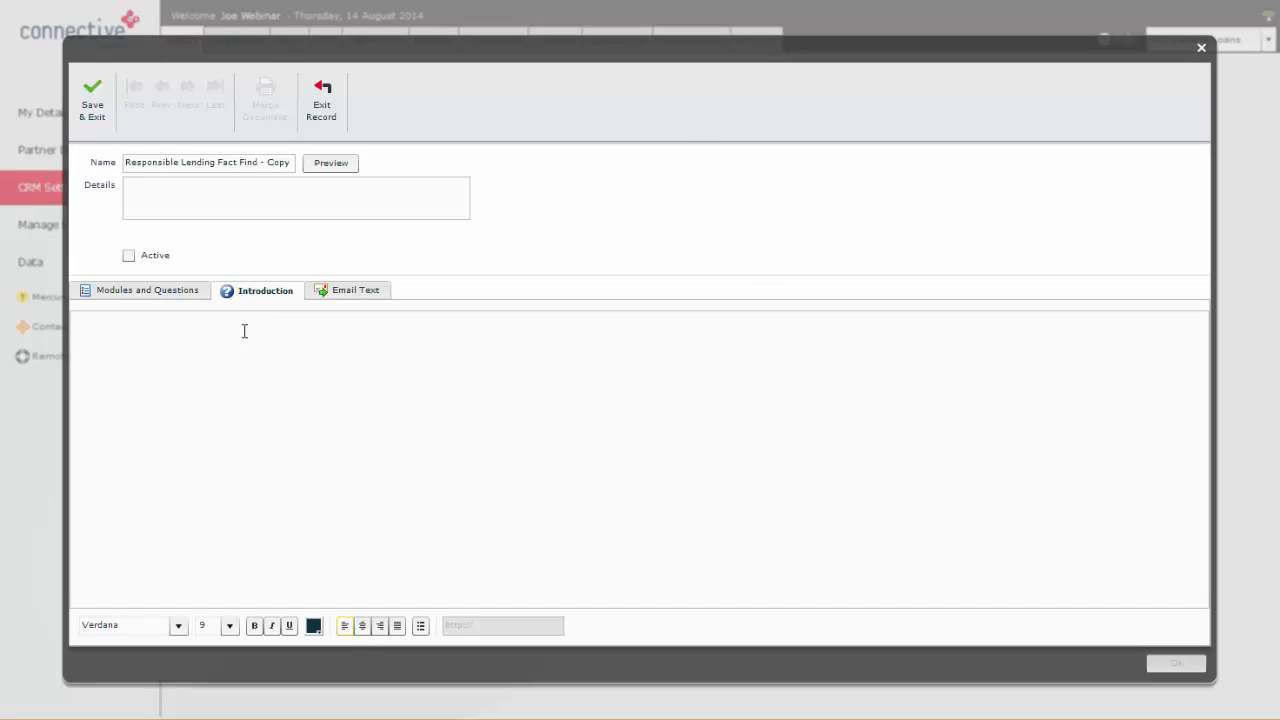
click(254, 372)
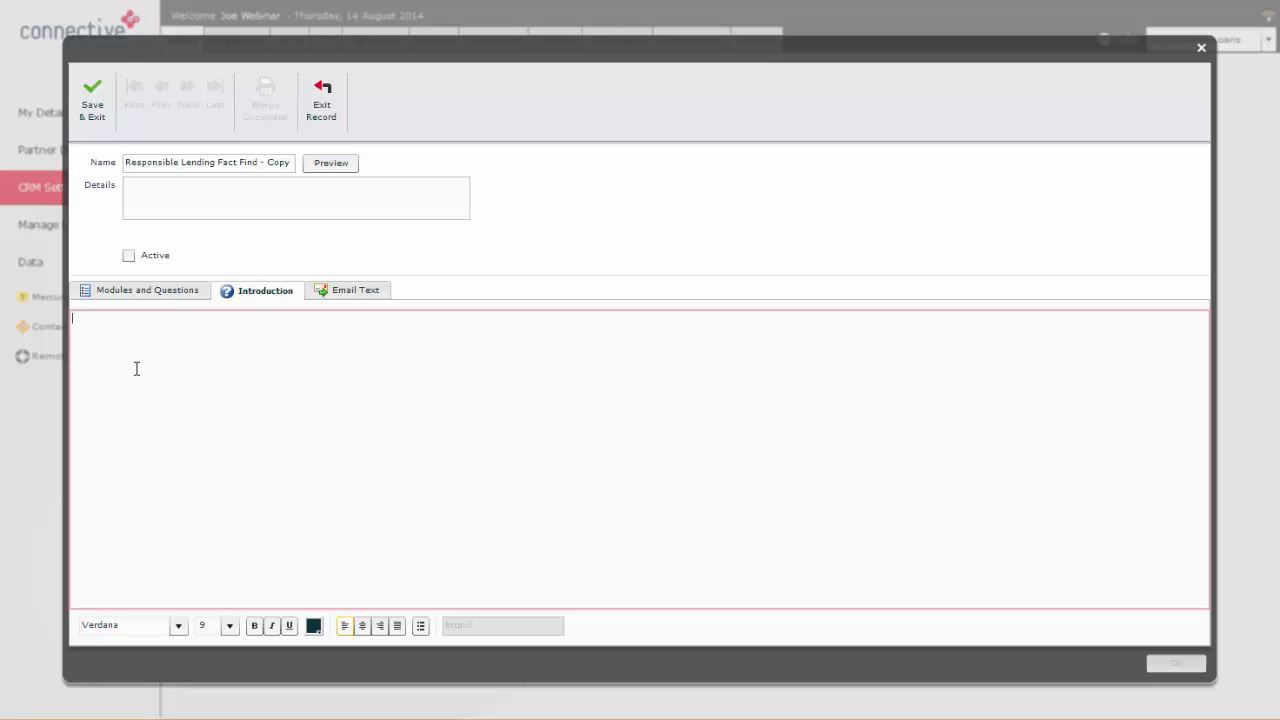
click(350, 290)
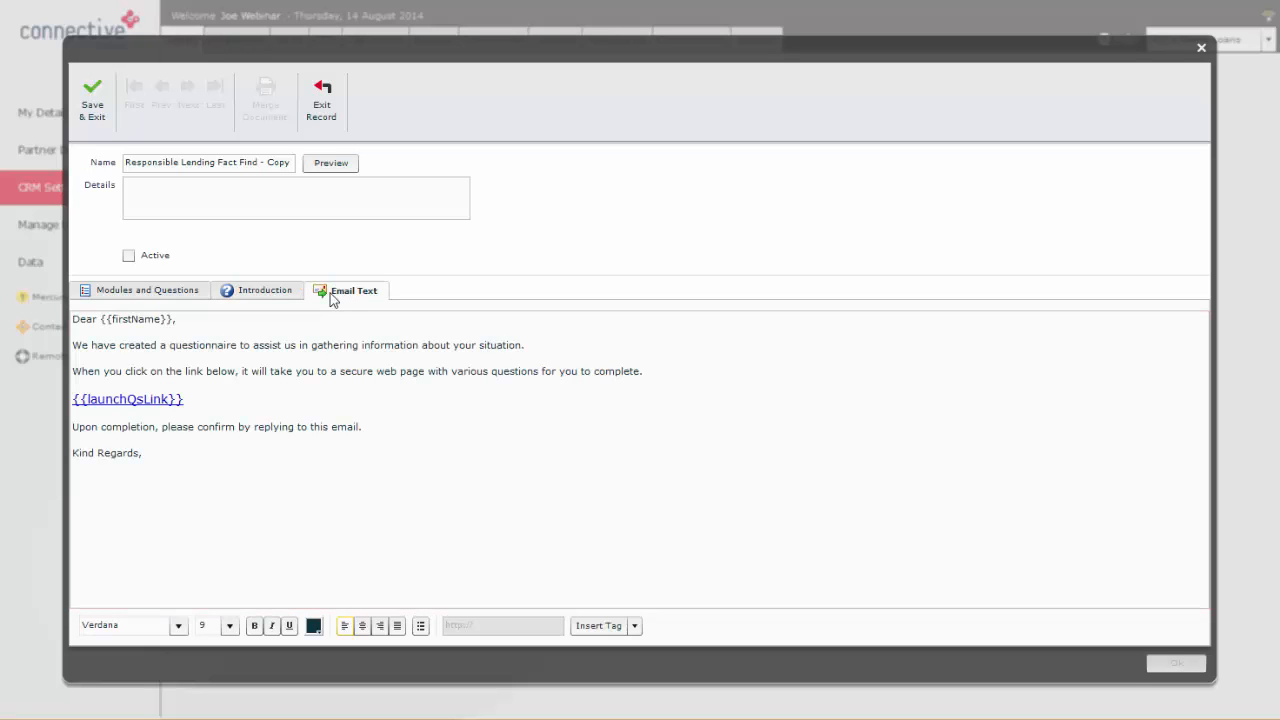
click(137, 318)
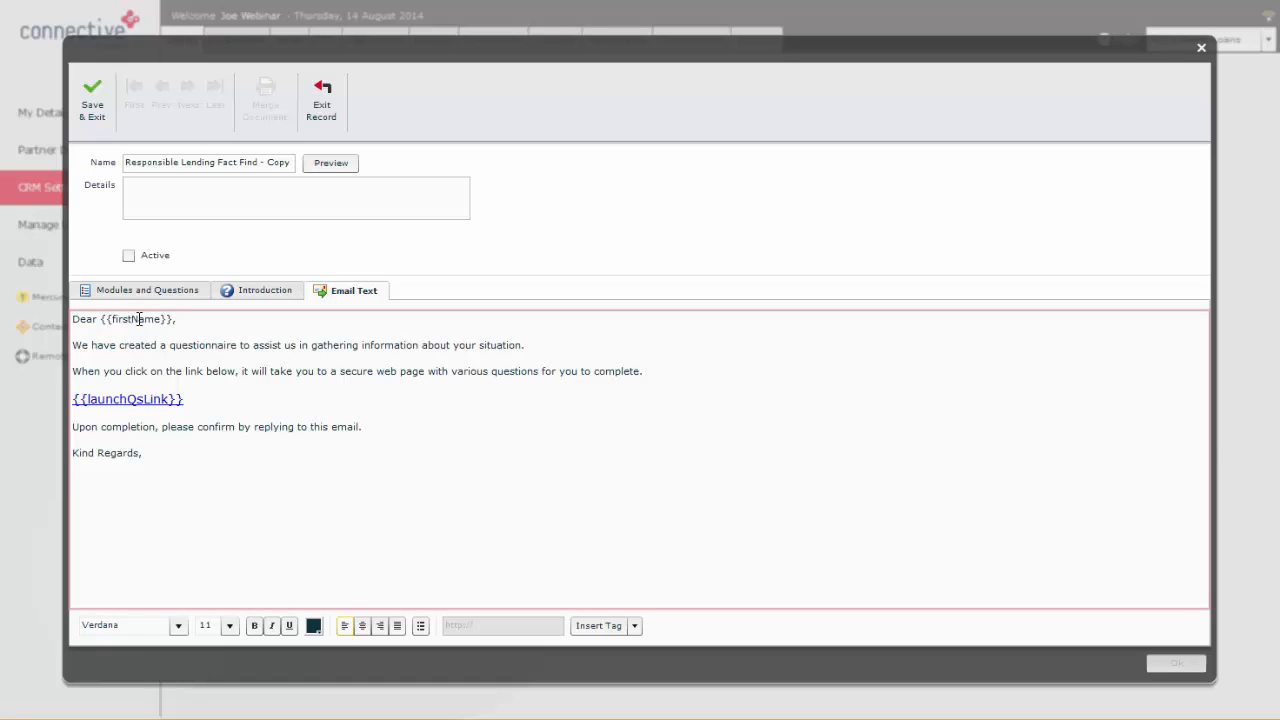
drag(101, 318, 177, 318)
click(145, 370)
Step: Save the questionnaire copy and make the first Responsible Lending Fact Find - Copy active in the questionnaire list
click(93, 118)
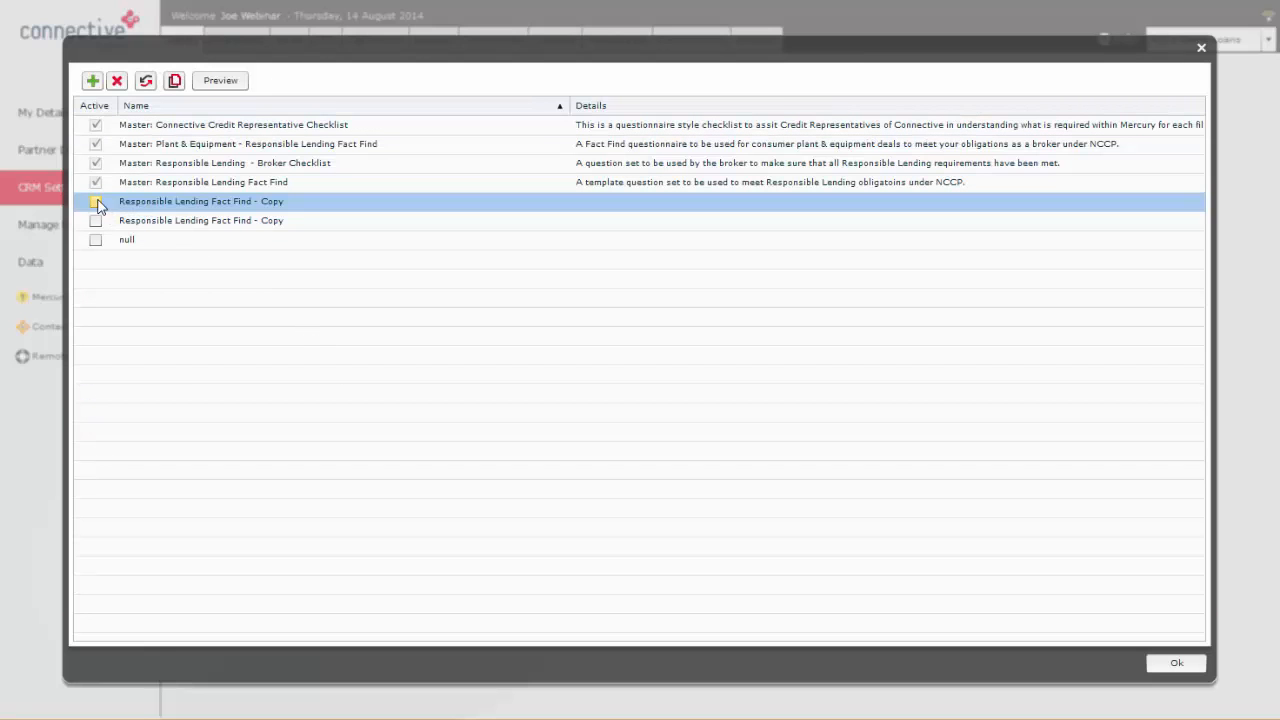
click(96, 204)
click(1176, 665)
Step: Add the Responsible Lending Fact Find - Copy questionnaire to the opportunity open on the dashboard, closing its form without answering
click(238, 40)
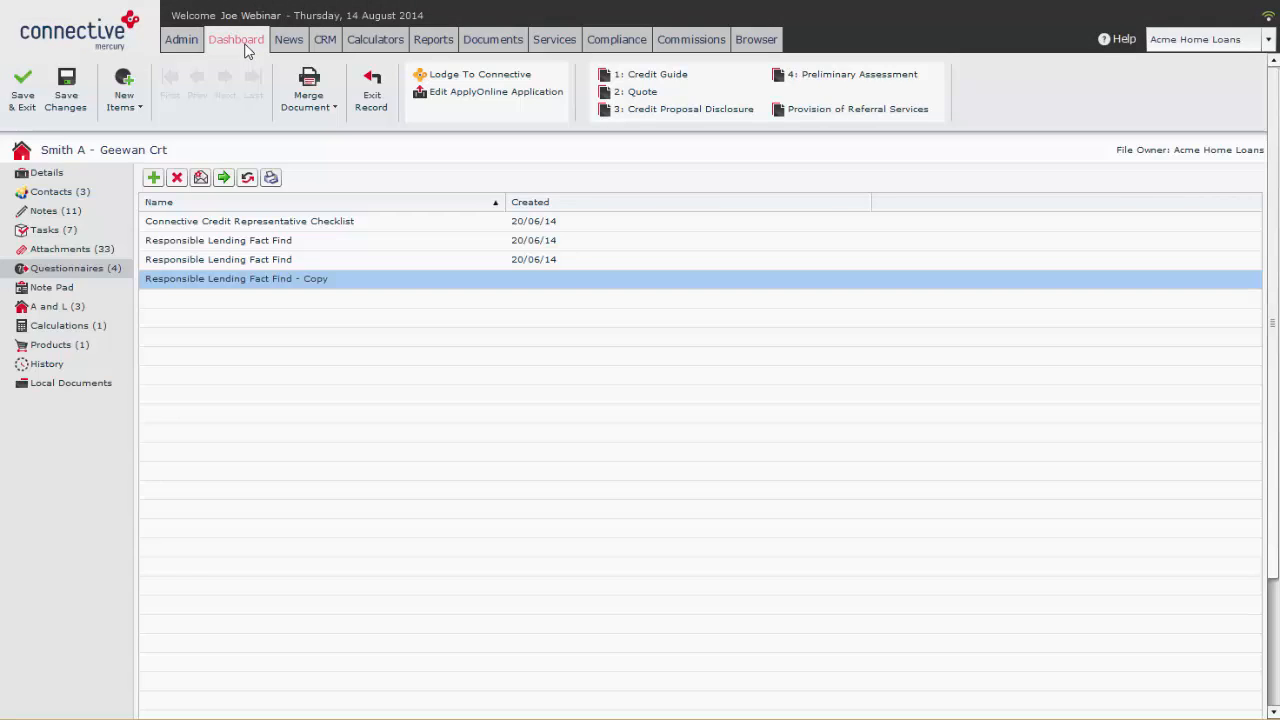
click(153, 178)
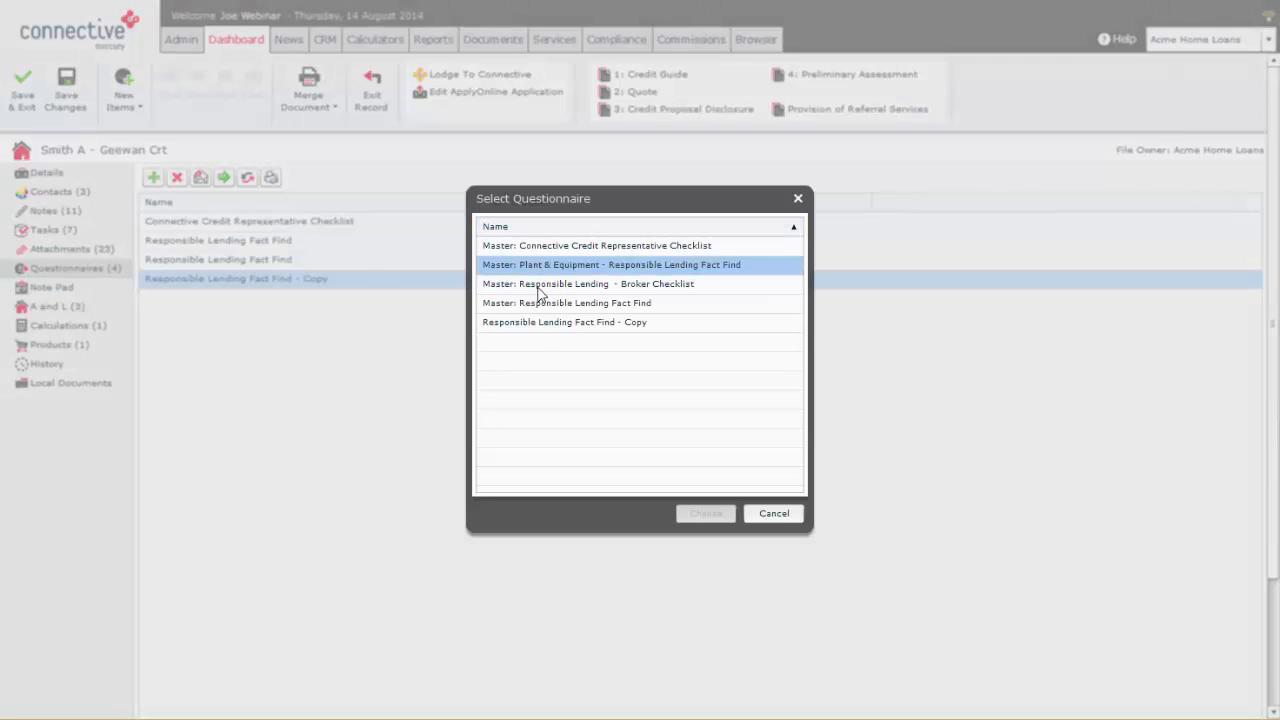
double_click(540, 324)
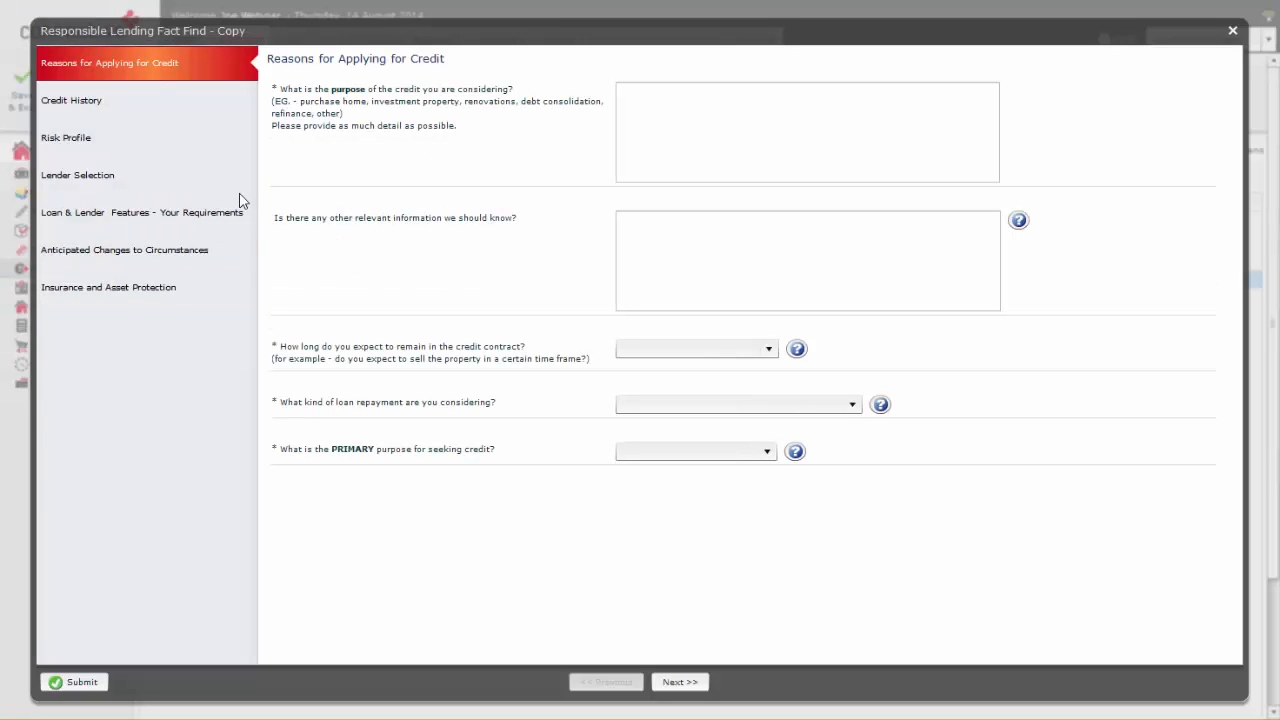
click(1232, 30)
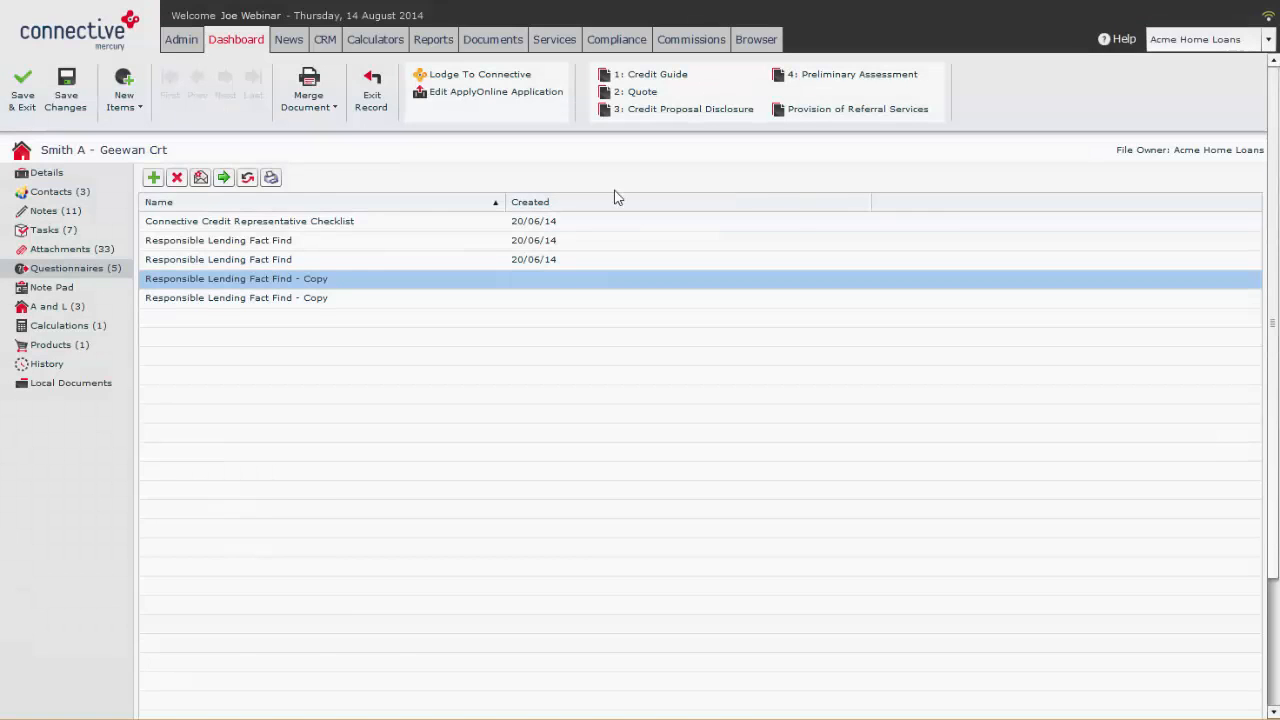
Step: Refresh the opportunity's questionnaire list and open the last Responsible Lending Fact Find - Copy
click(251, 177)
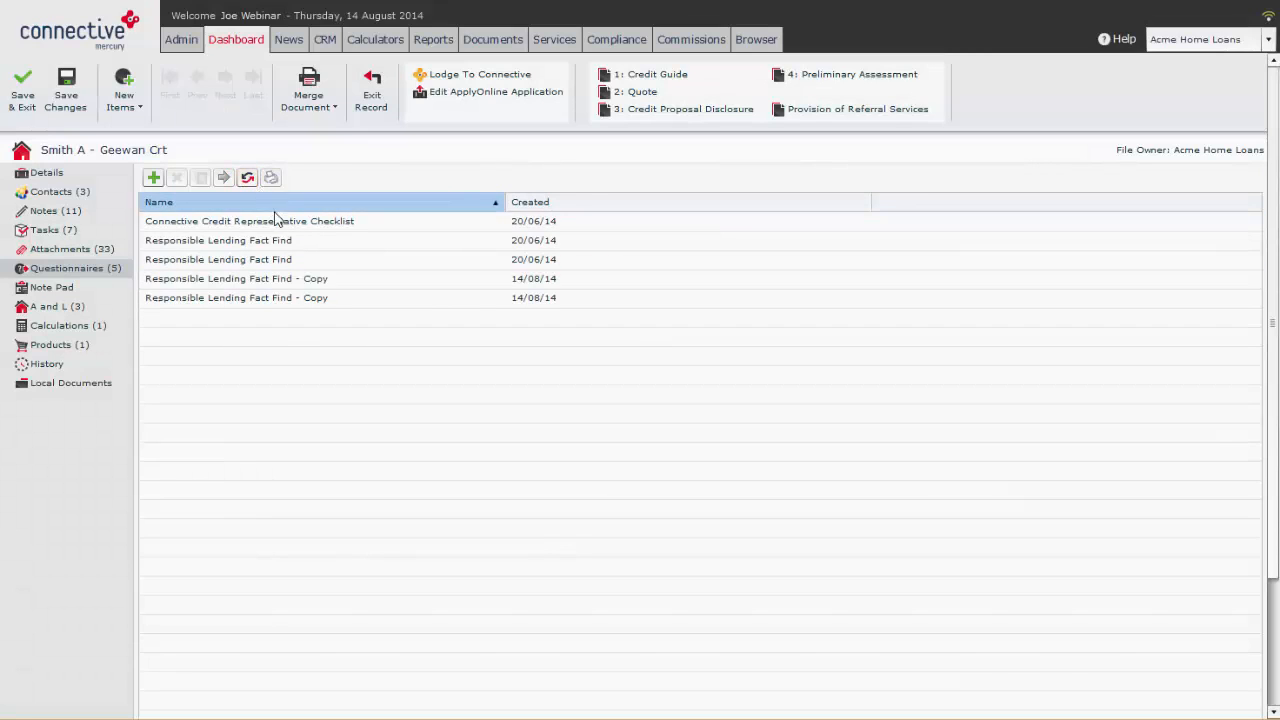
double_click(308, 306)
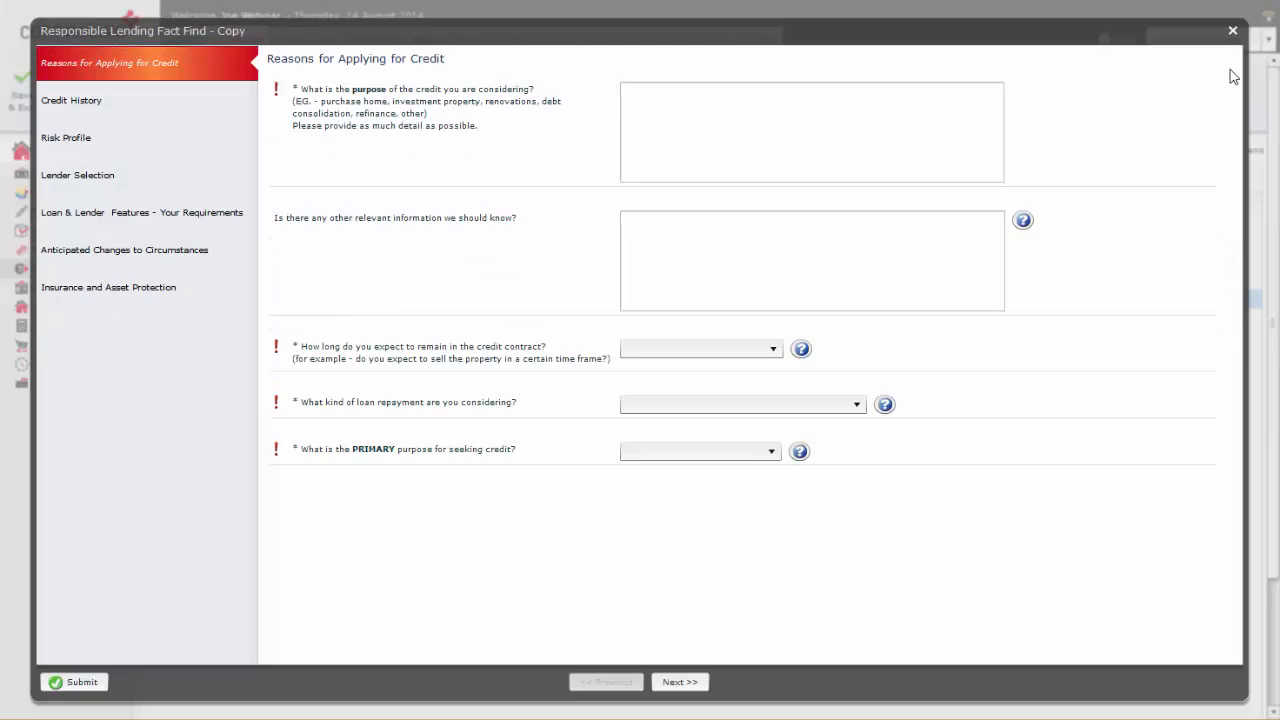
Step: Draft the email link for the last Responsible Lending Fact Find - Copy, check its Launch the Questionnaire link, and close the draft unsent
click(1233, 30)
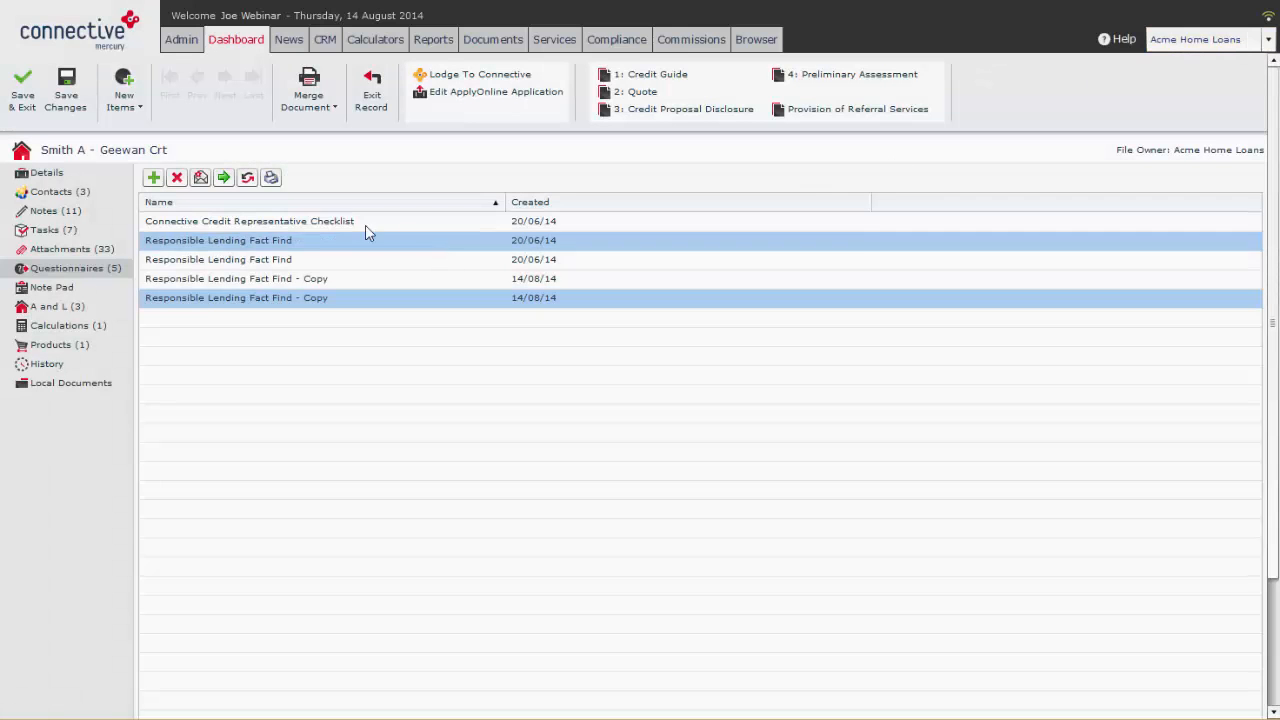
click(201, 179)
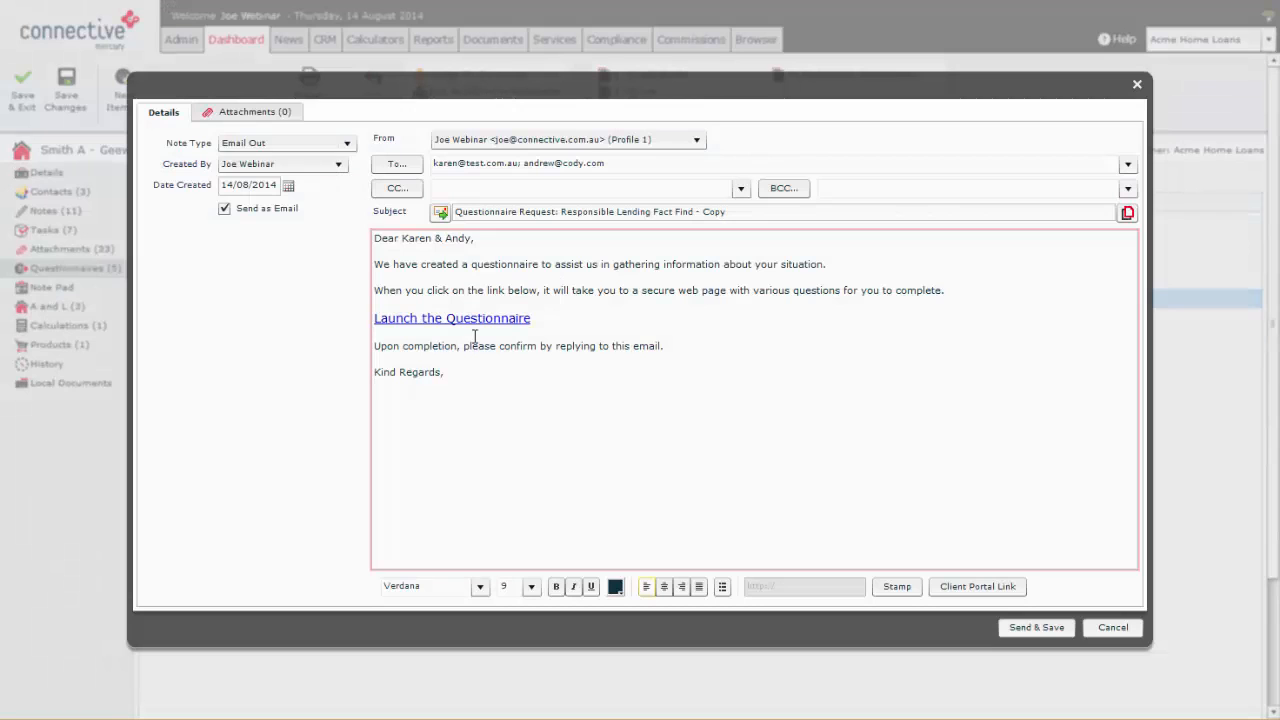
drag(506, 410, 306, 343)
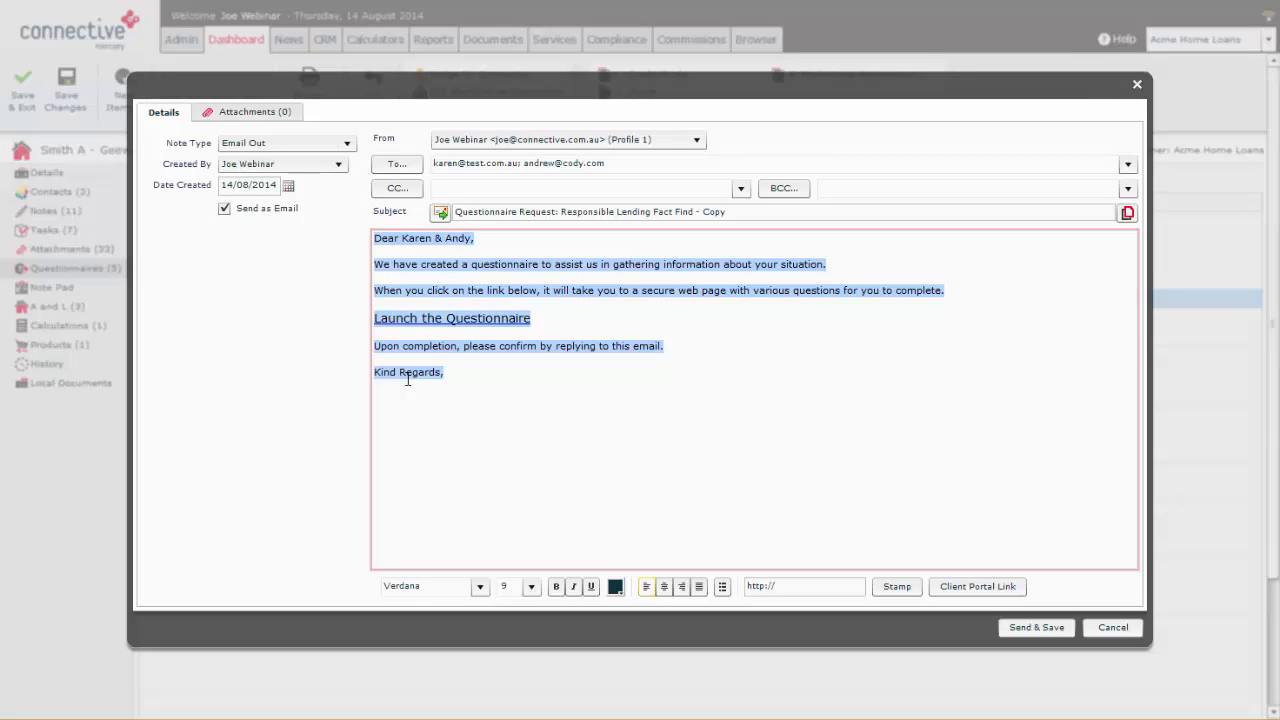
click(548, 405)
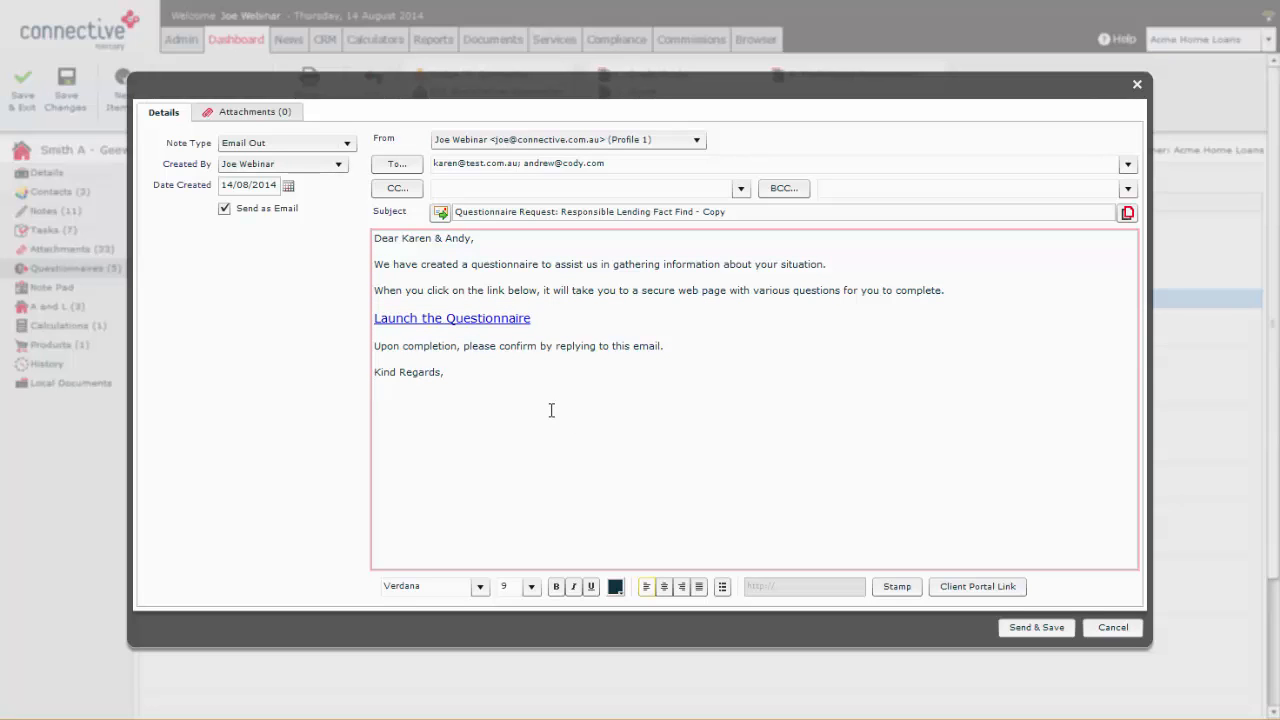
click(455, 320)
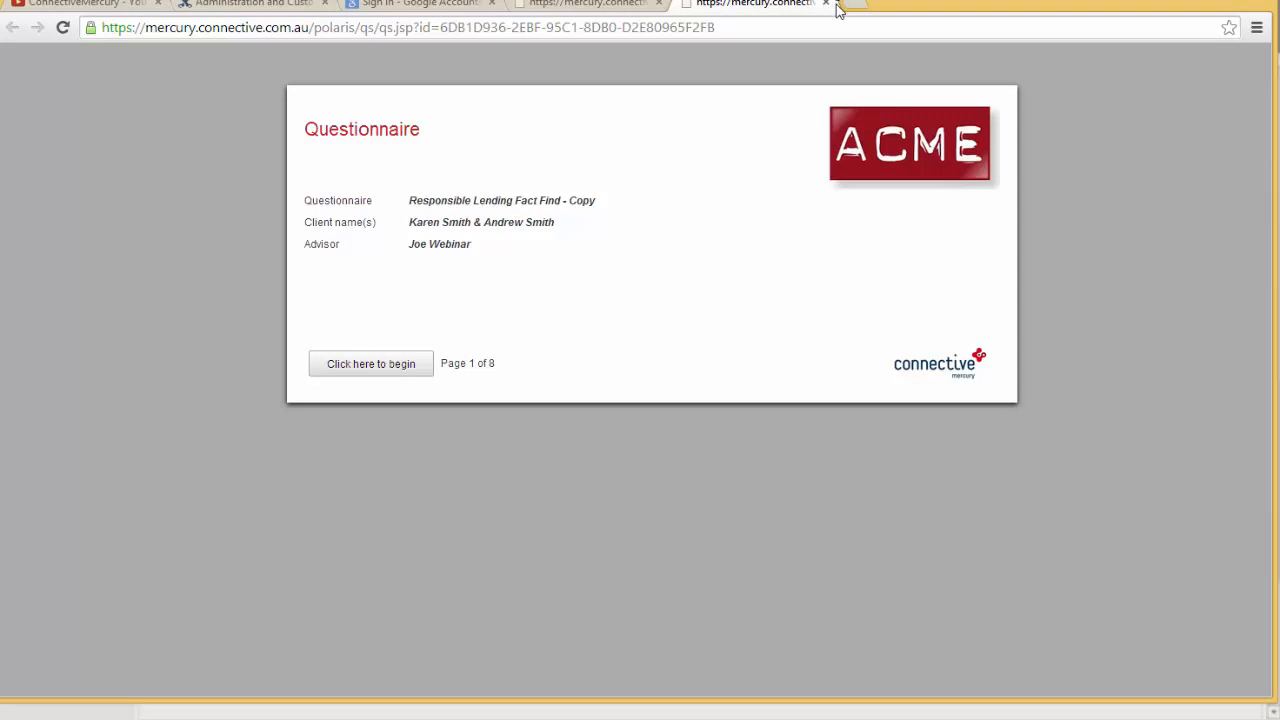
click(1165, 1)
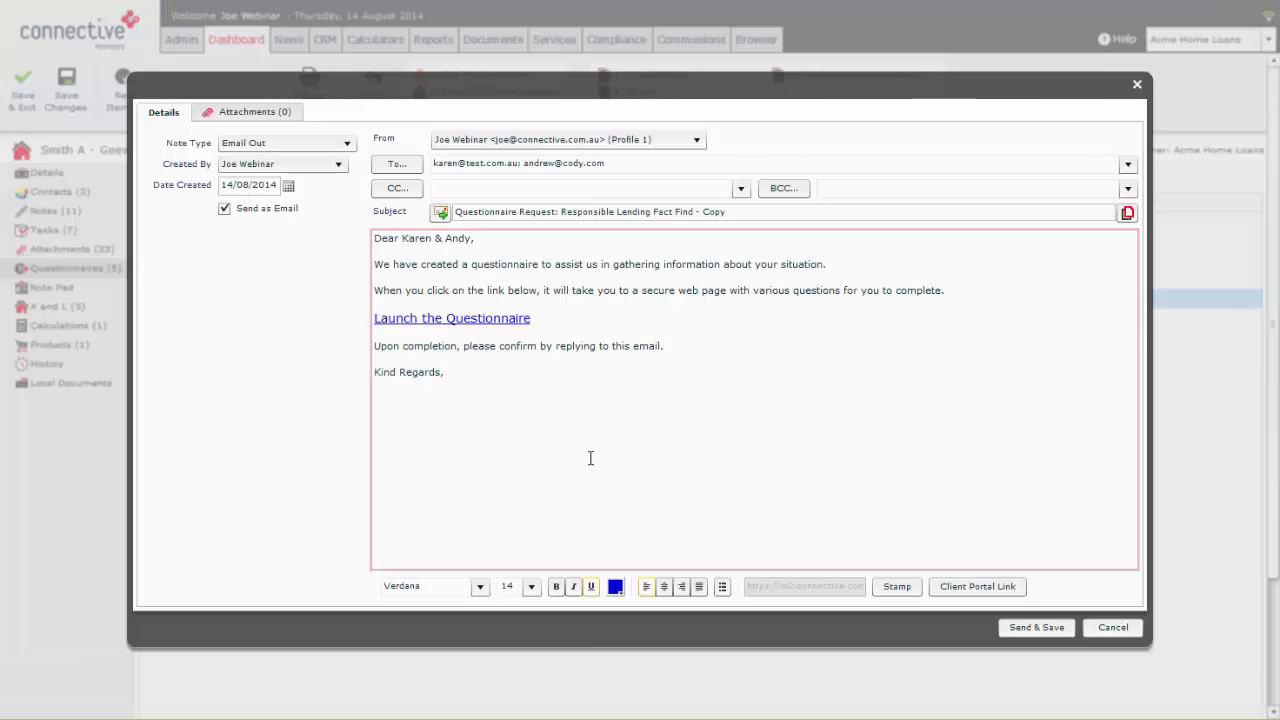
click(1137, 85)
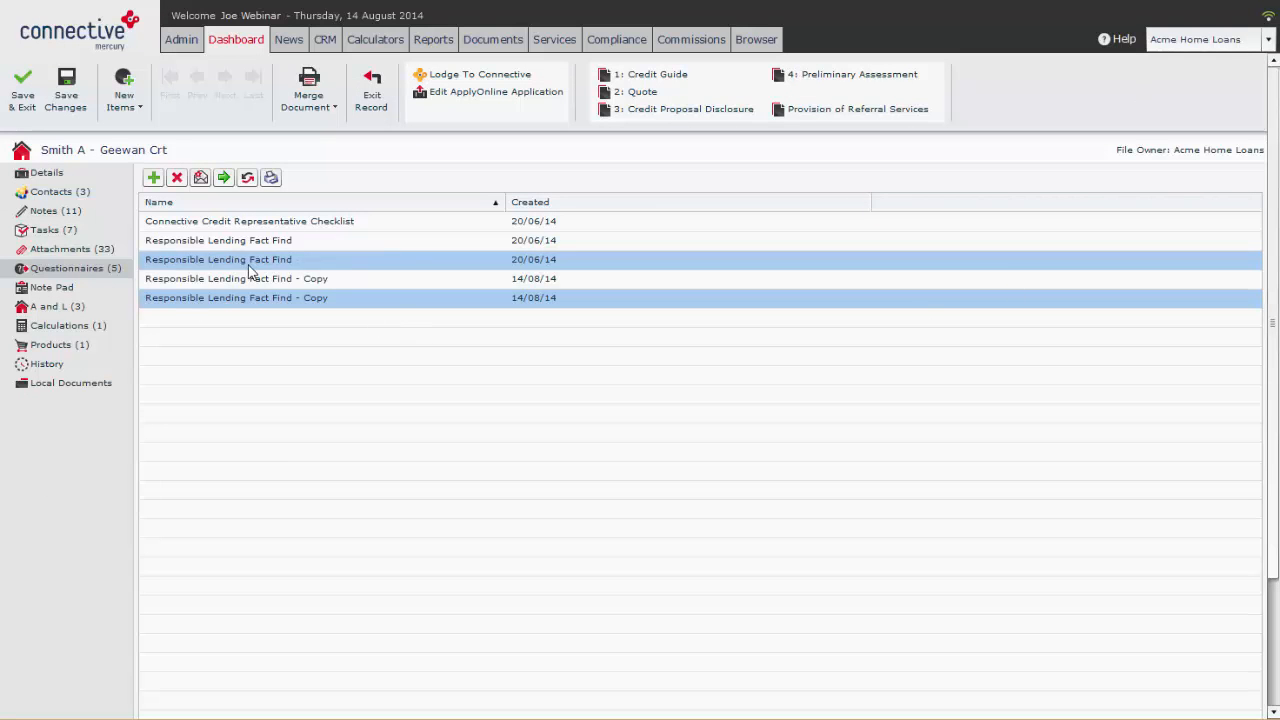
Step: Launch the online version of the selected questionnaire, go through all its pages without answering, and try to submit it
click(222, 176)
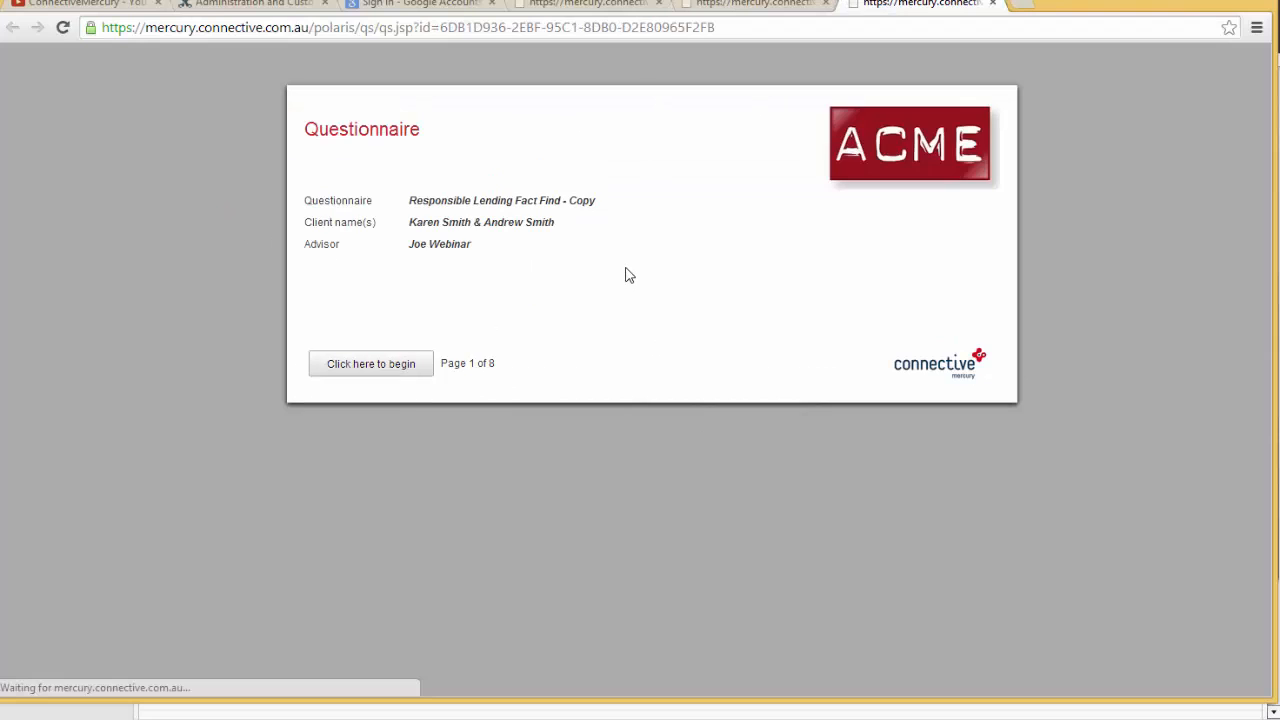
click(394, 365)
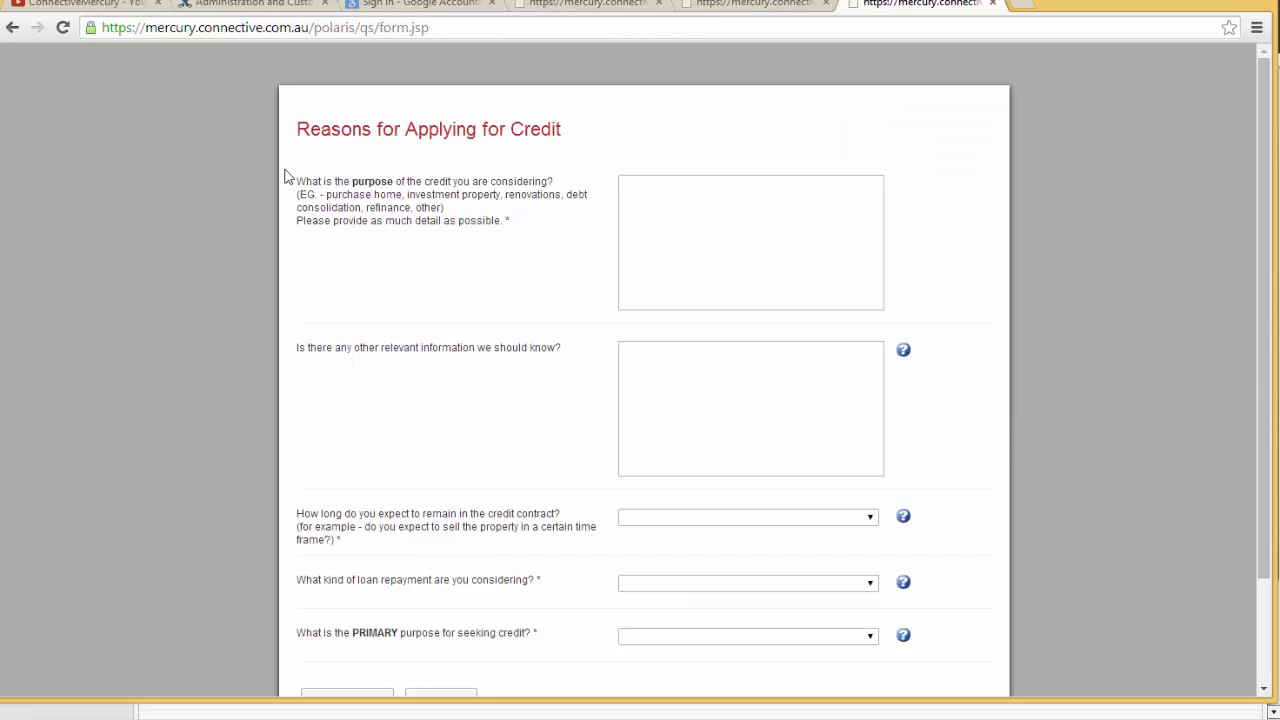
scroll(744, 295, down, 3)
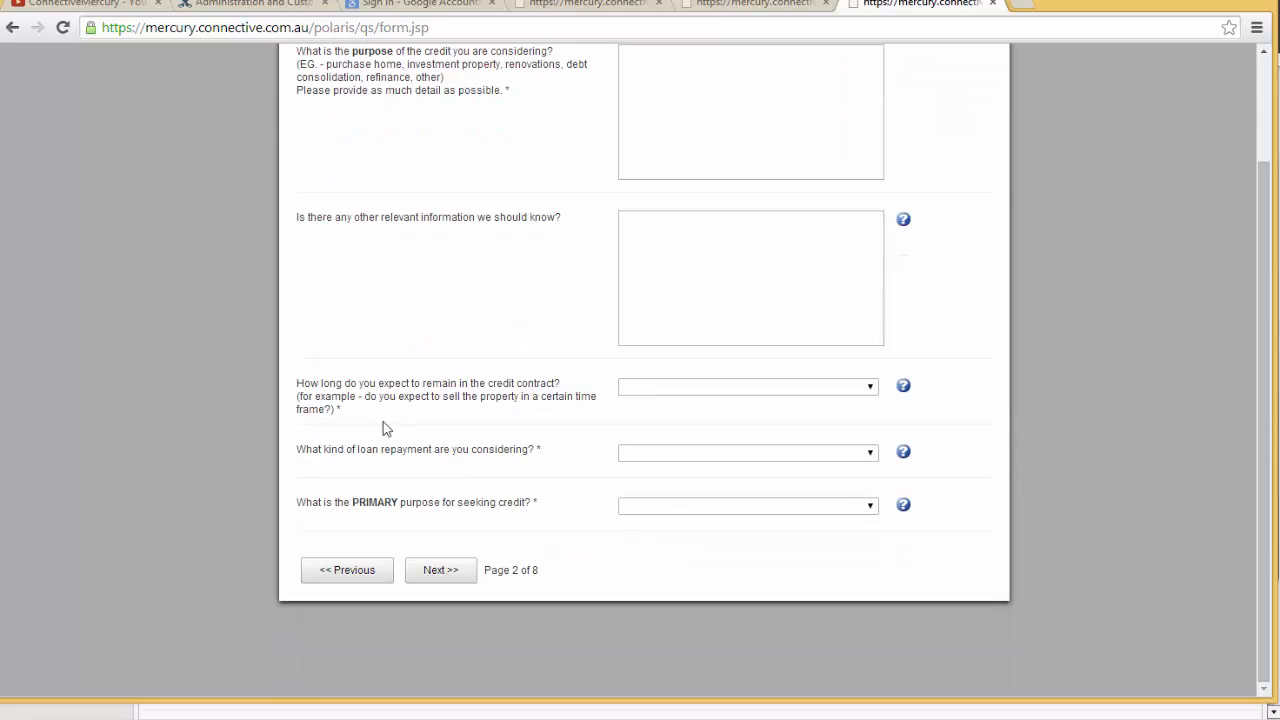
click(431, 572)
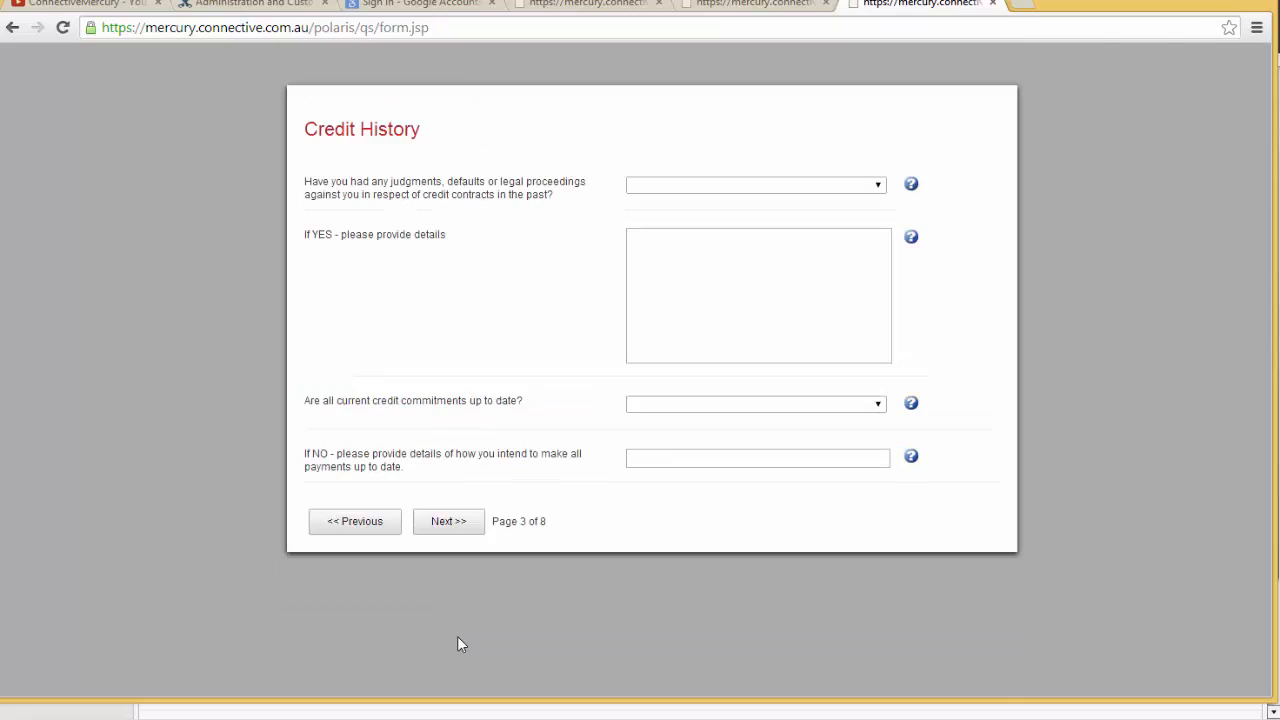
click(474, 524)
click(438, 374)
click(443, 582)
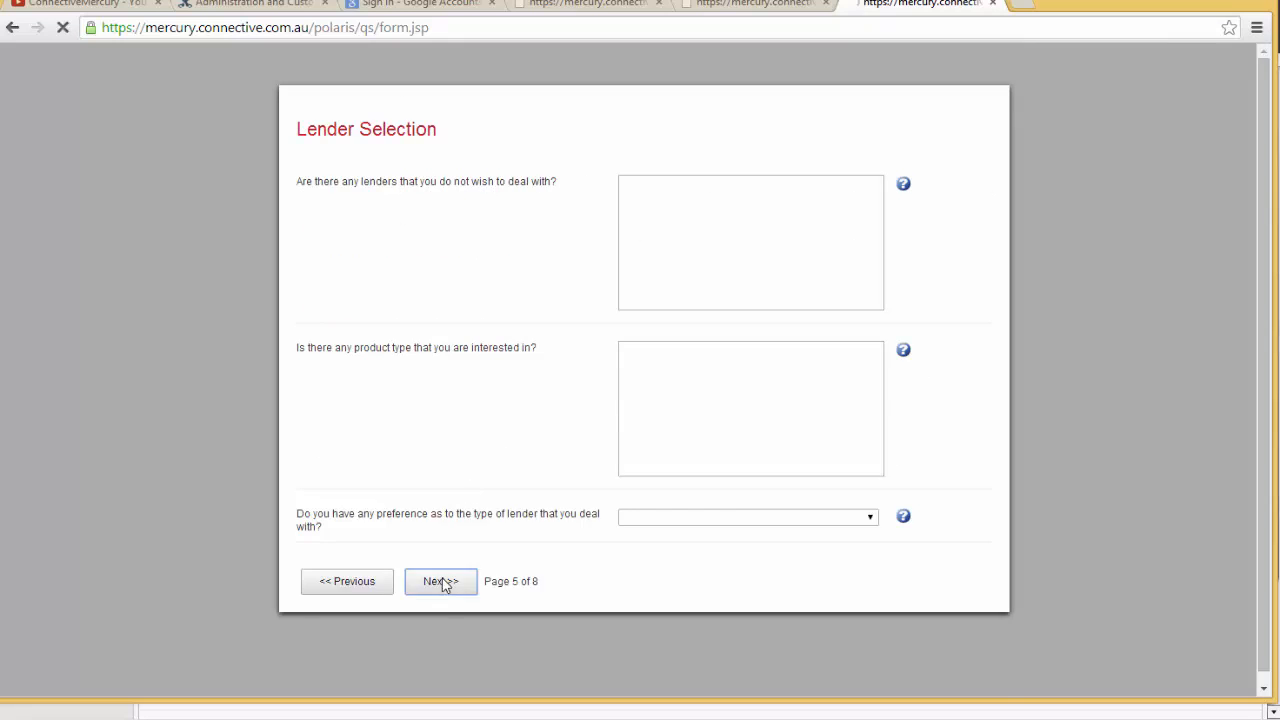
scroll(472, 540, down, 3)
click(455, 640)
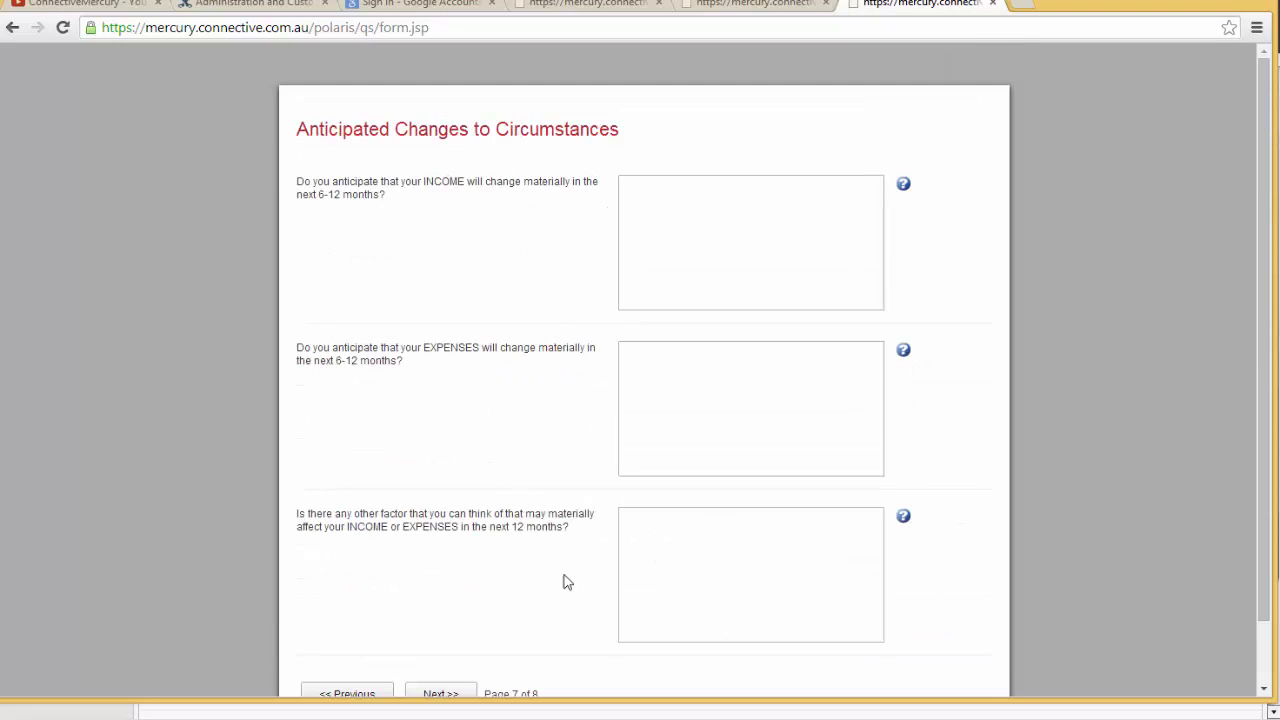
scroll(566, 580, down, 2)
click(457, 620)
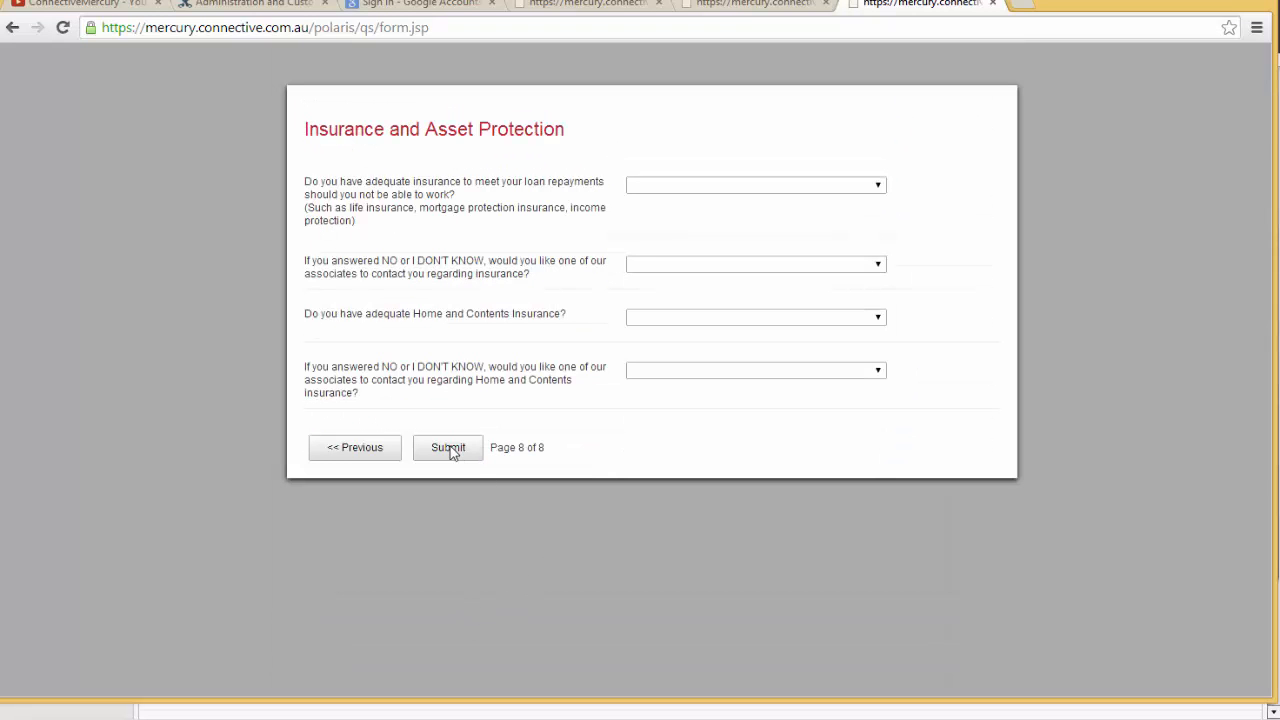
click(469, 449)
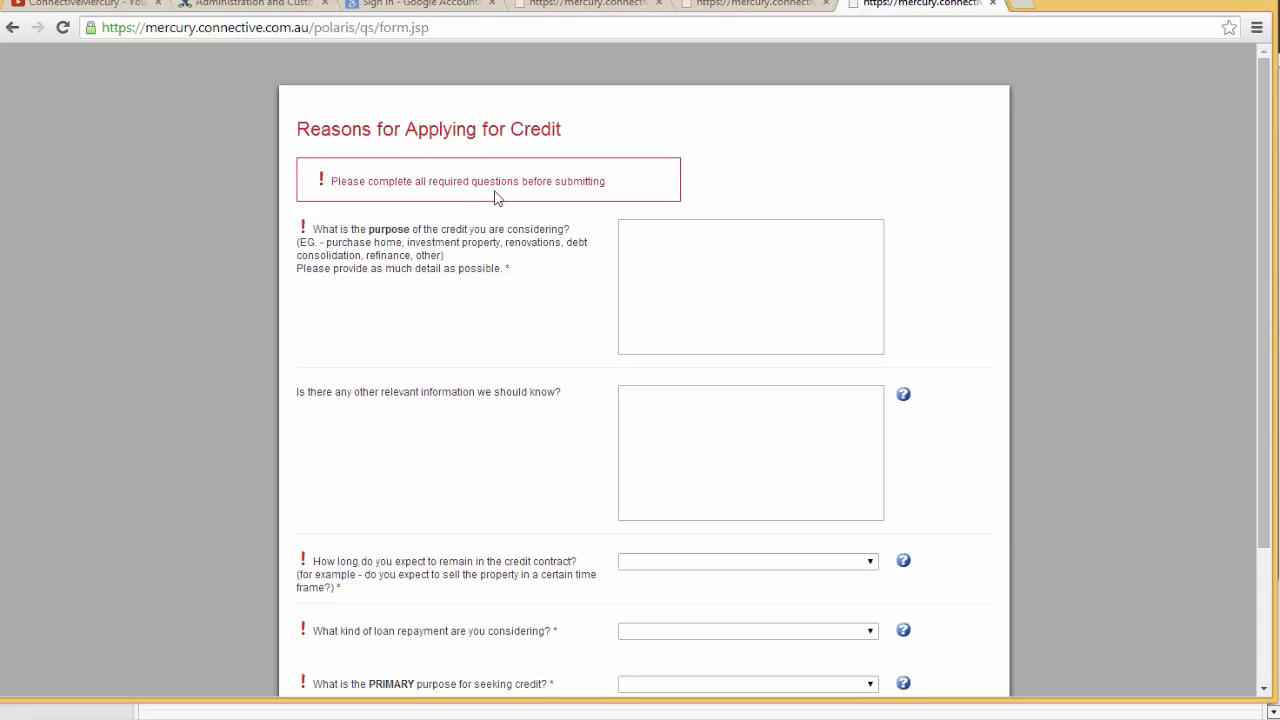
Step: Go through the online questionnaire's pages again to Insurance and Asset Protection, try submitting it unanswered, and return to Mercury's questionnaire list
scroll(512, 254, down, 3)
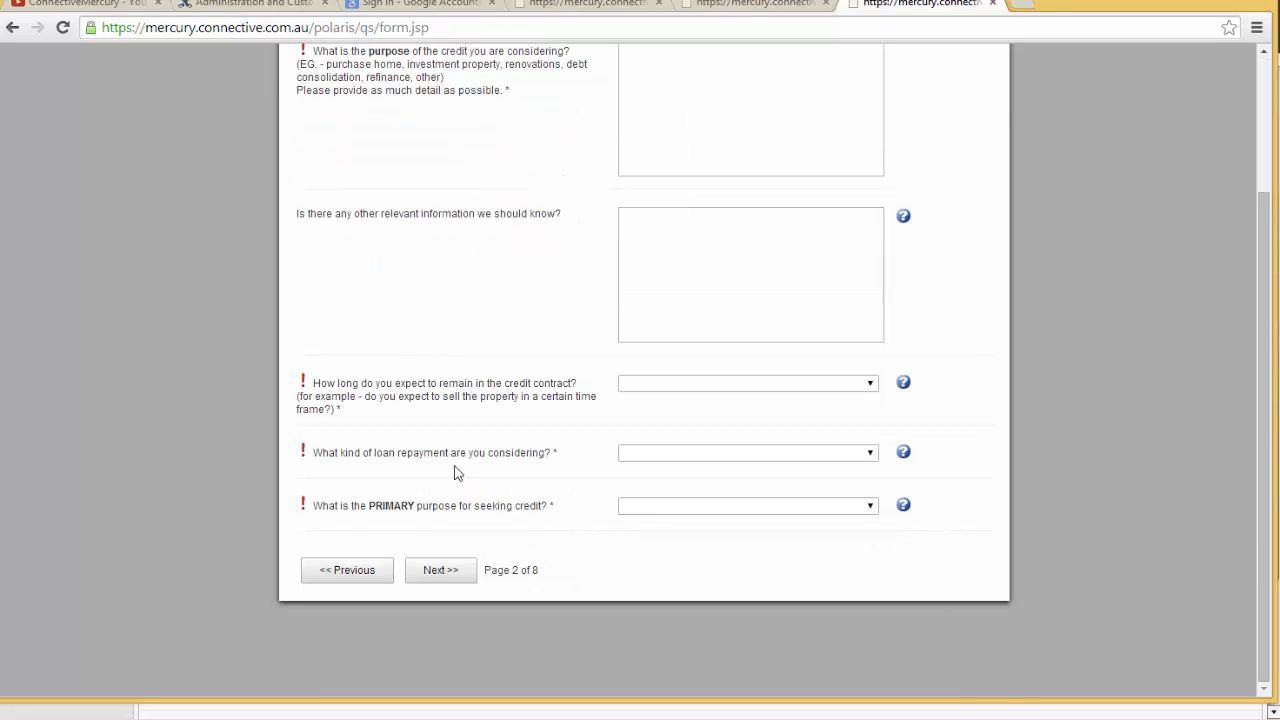
click(460, 572)
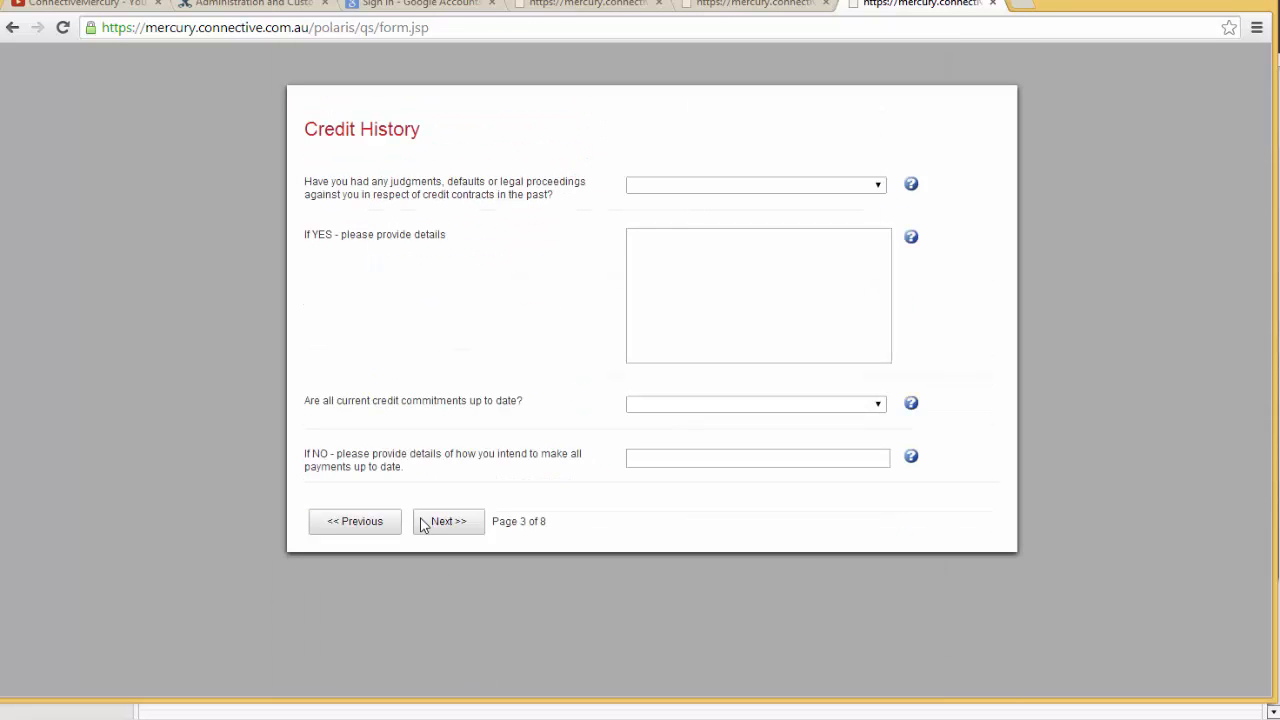
click(446, 521)
click(450, 368)
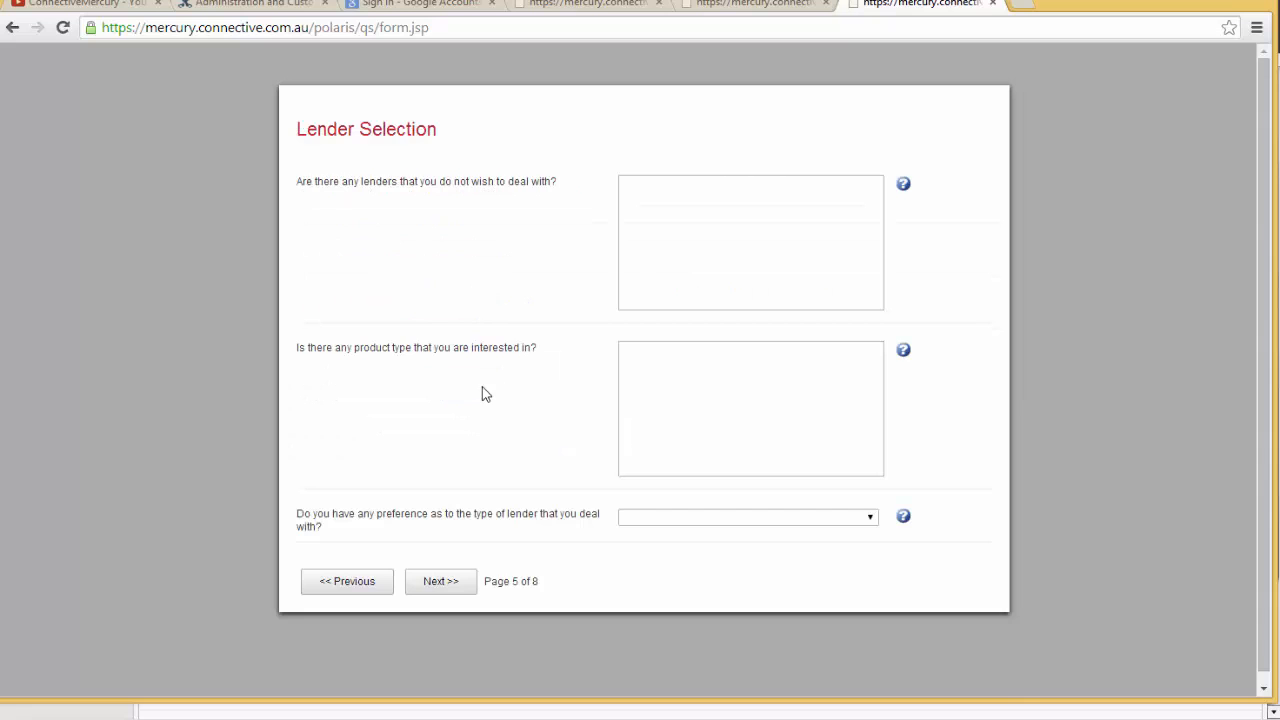
click(462, 578)
click(463, 468)
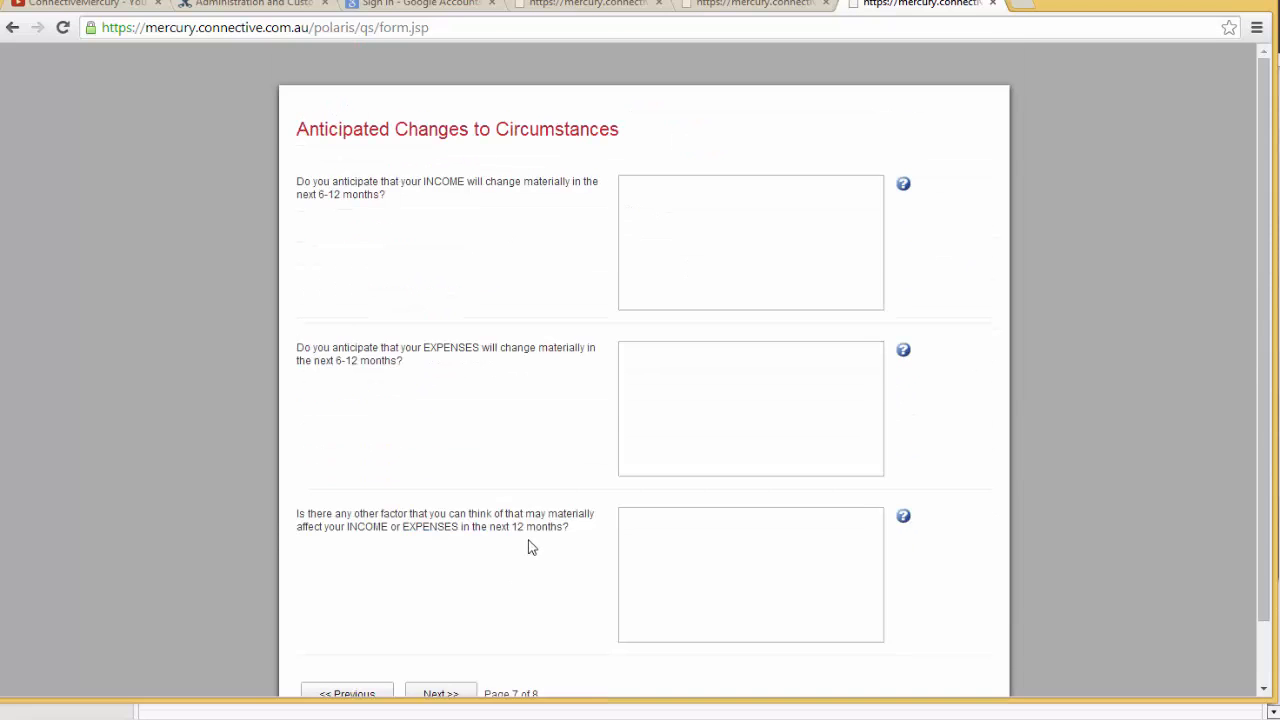
click(448, 630)
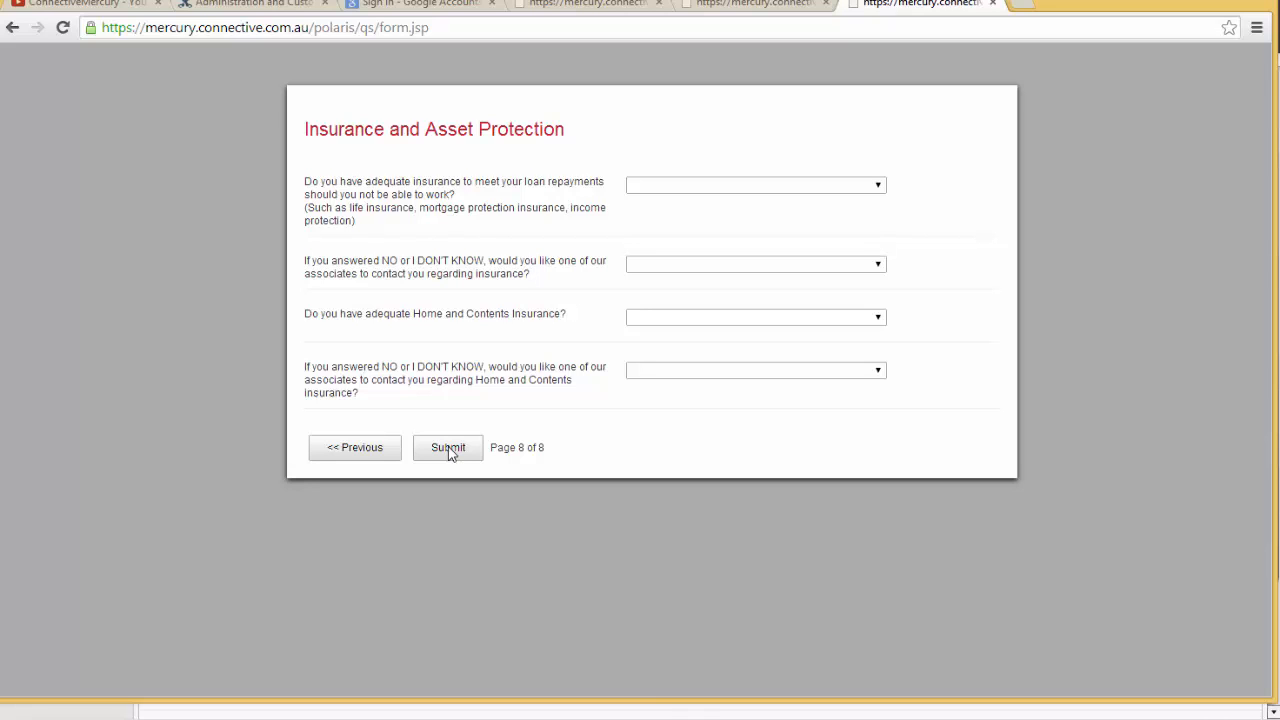
click(448, 448)
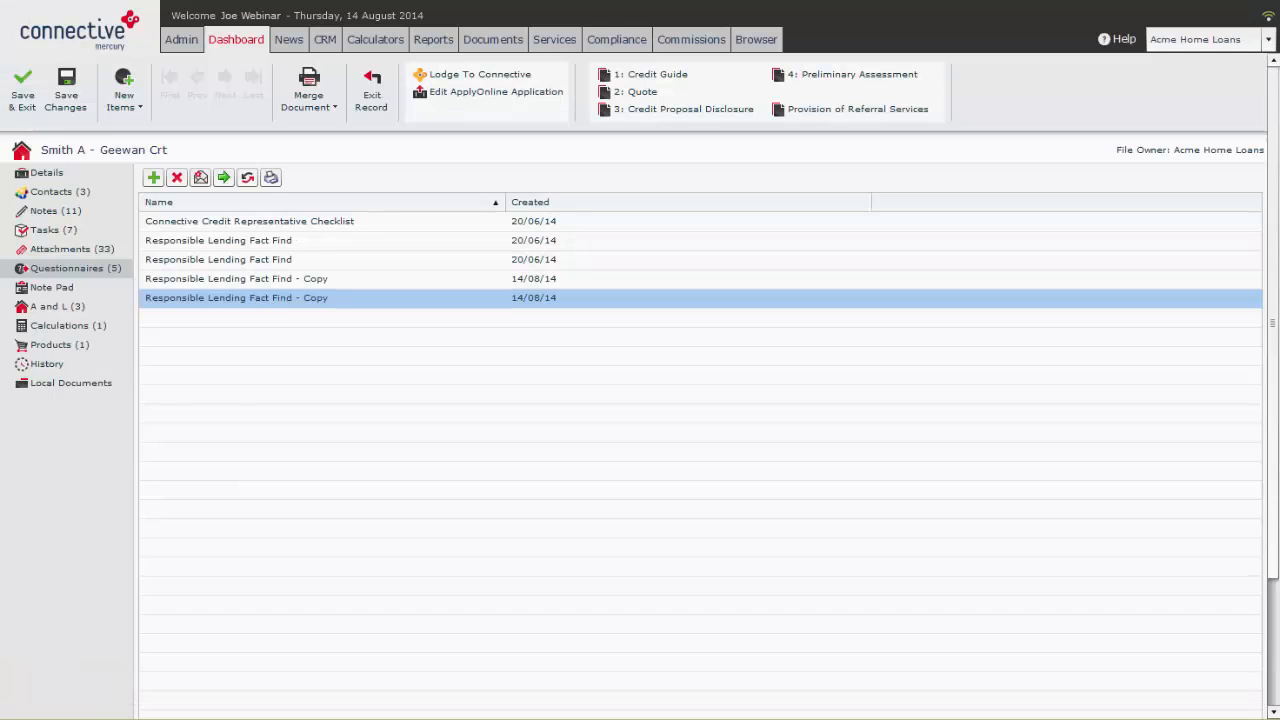
Step: Reopen the last Responsible Lending Fact Find - Copy, examine its Reasons for Applying for Credit text fields, and close it unanswered
double_click(280, 300)
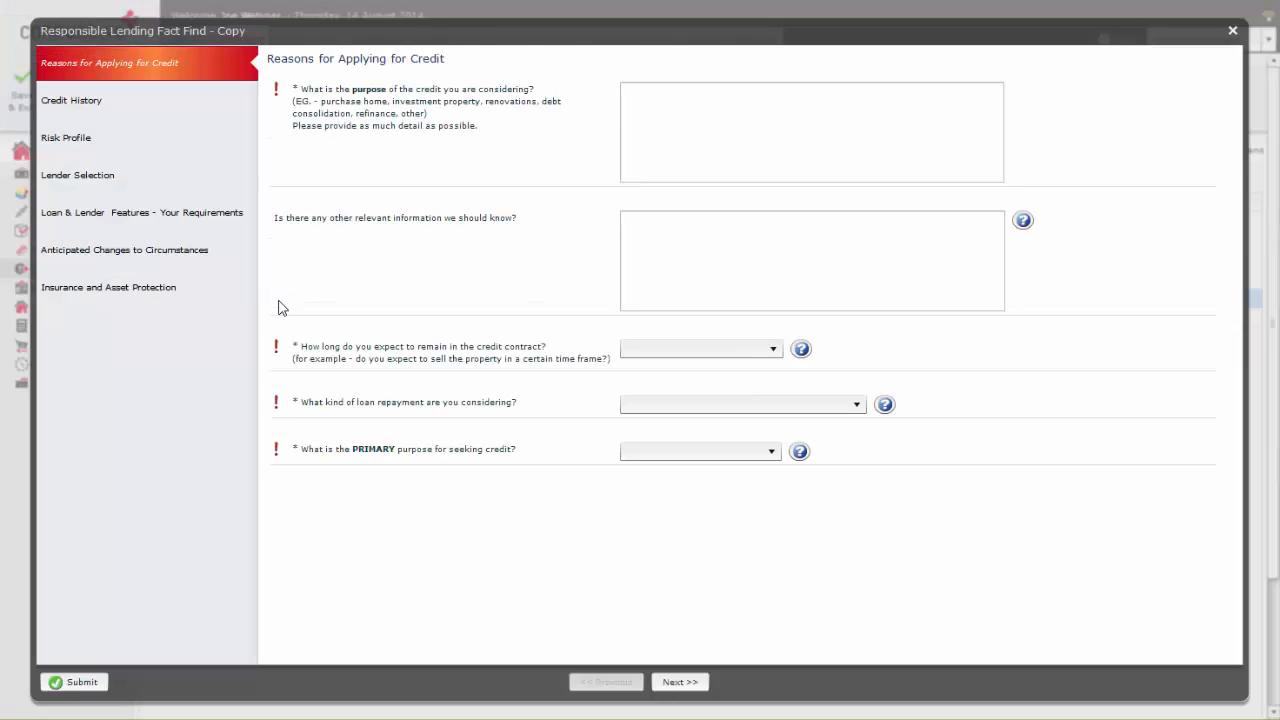
click(703, 121)
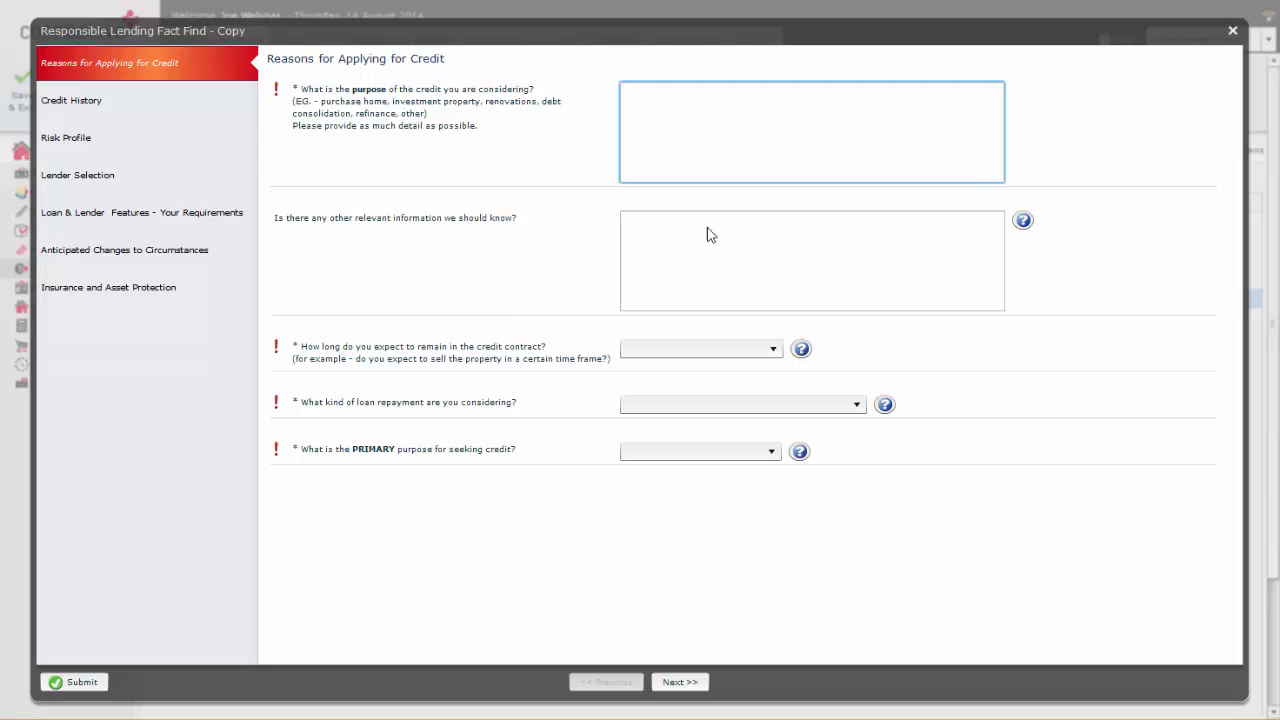
click(686, 251)
click(695, 145)
click(1233, 32)
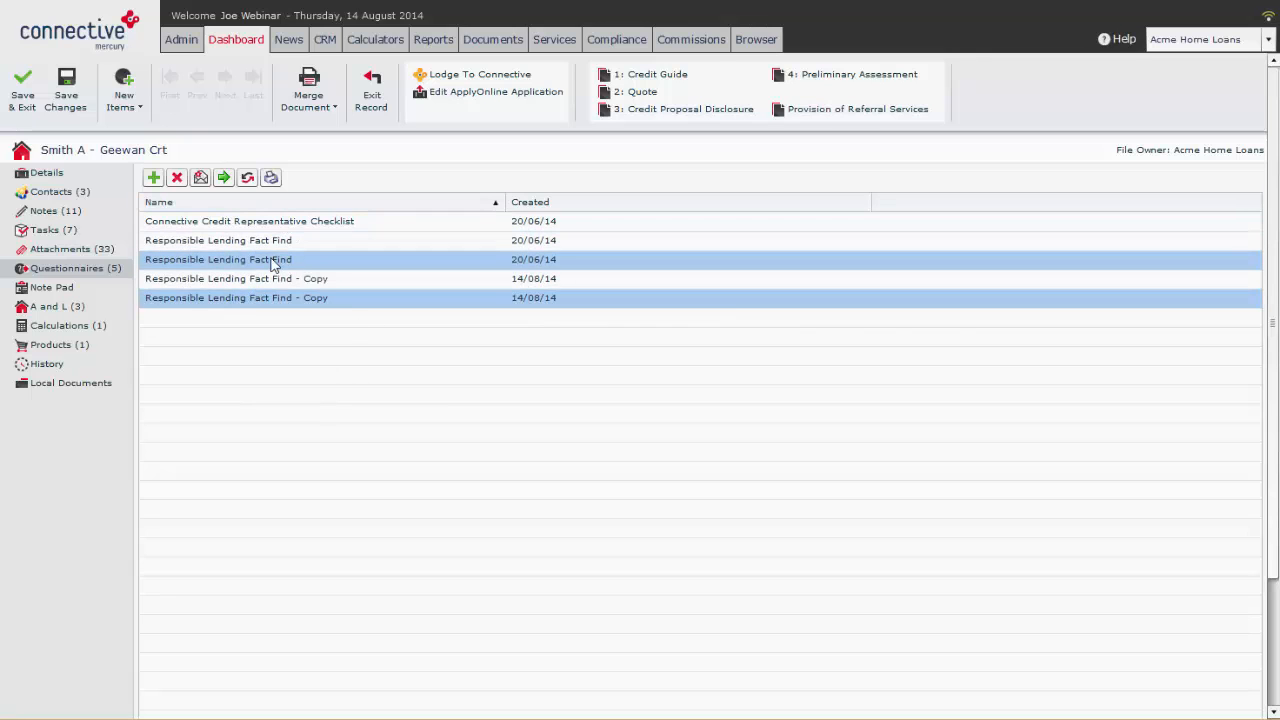
Step: Preview the MASTER: Questionnaire Questions v1.doc and MASTER: Questionnaire Reponses.doc print templates, and close the template selection without choosing one
click(272, 182)
click(295, 154)
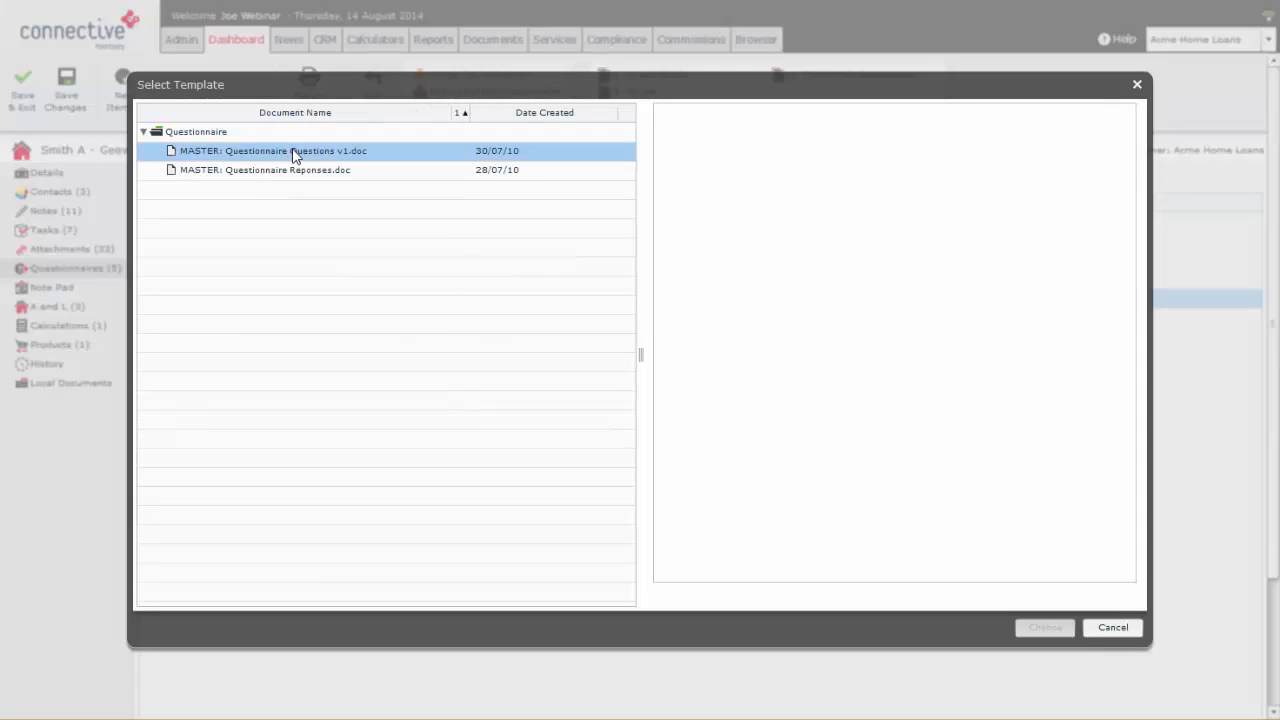
shift+click(286, 170)
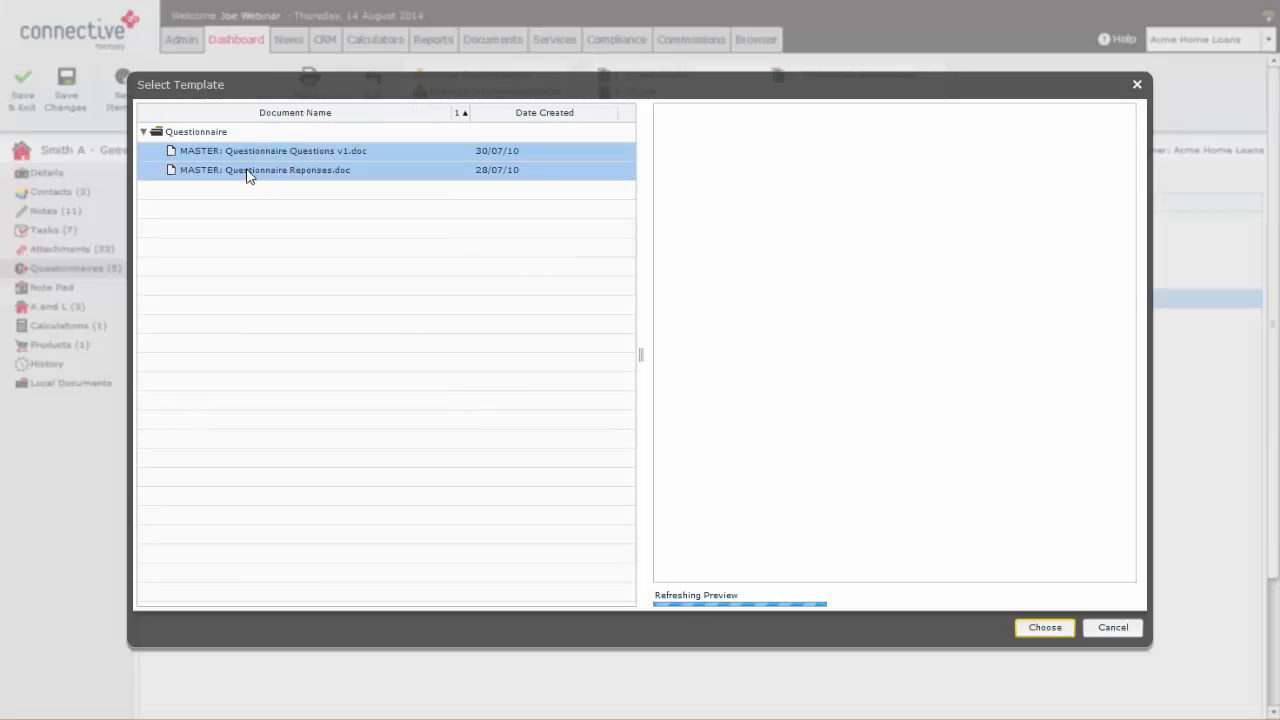
click(305, 155)
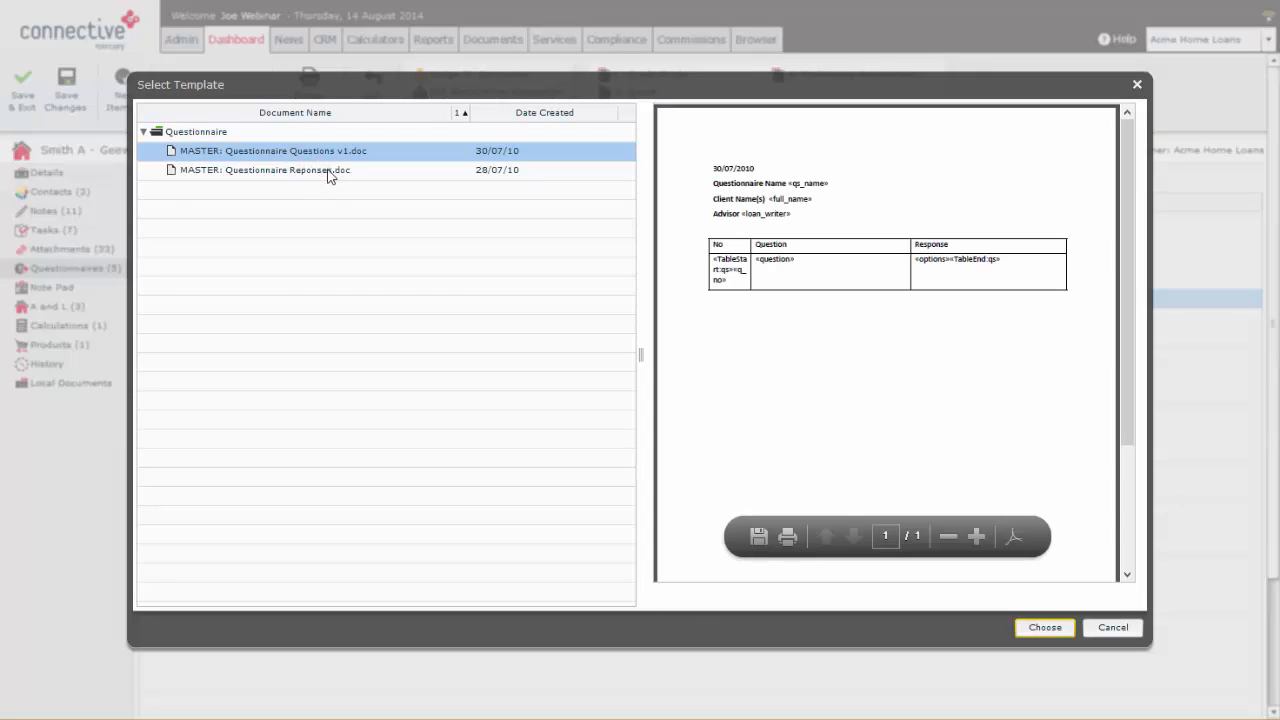
click(310, 177)
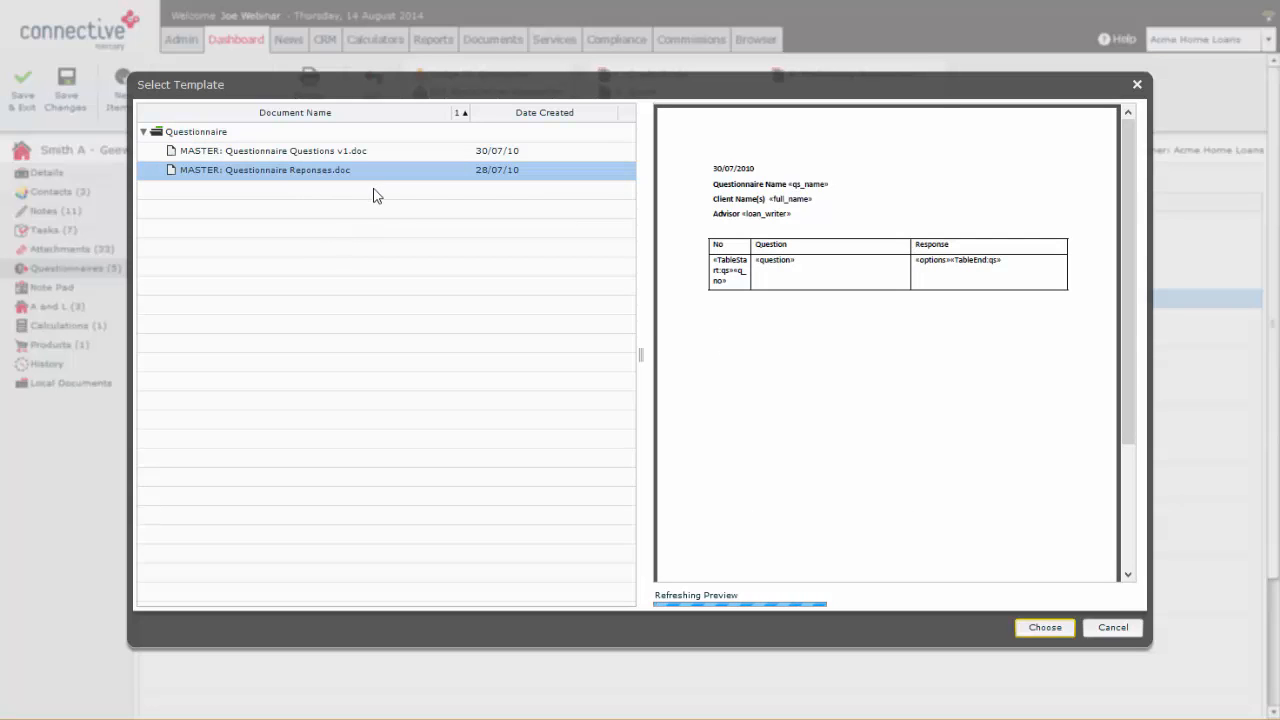
click(1137, 85)
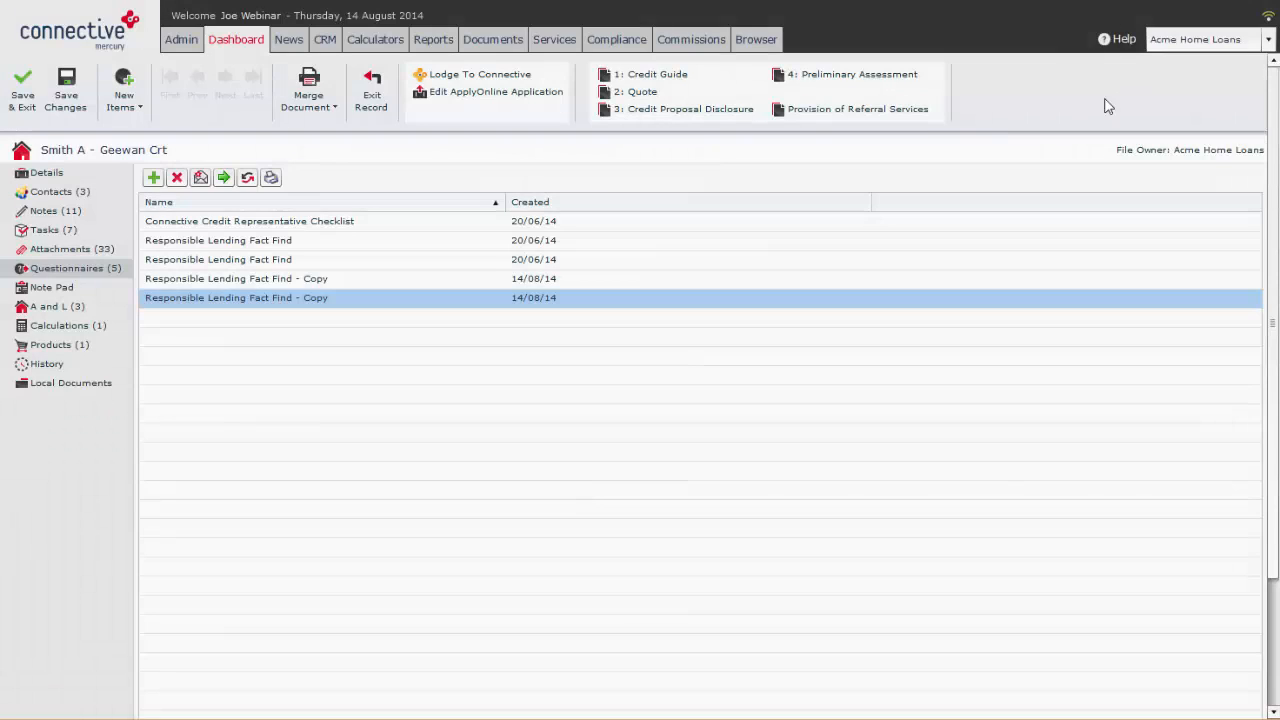
Step: Open the last Responsible Lending Fact Find - Copy and enter "asdf" for both the credit purpose and other relevant information
double_click(260, 300)
click(634, 120)
text(asdf)
click(706, 229)
text(asdf)
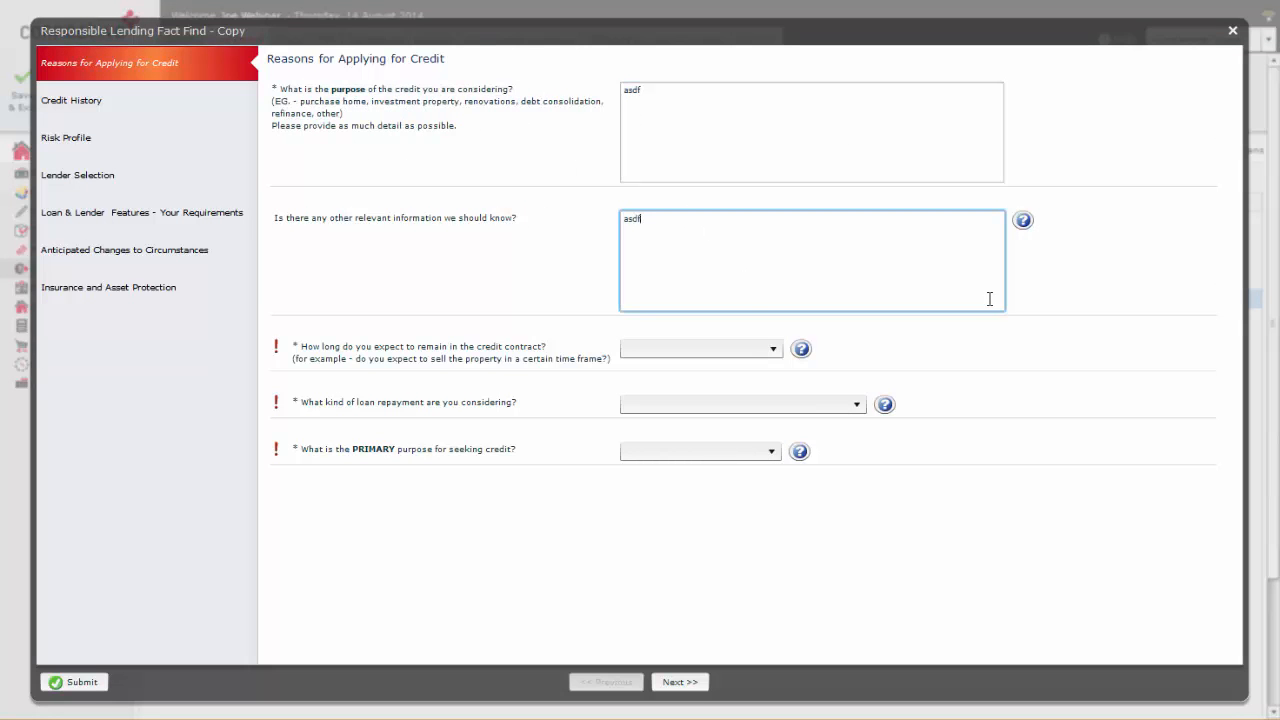
Step: Set the contract term to Medium Term - 5 -10 years, repayment to Interest Only and primary purpose to Investment, and submit the questionnaire
click(634, 348)
click(665, 398)
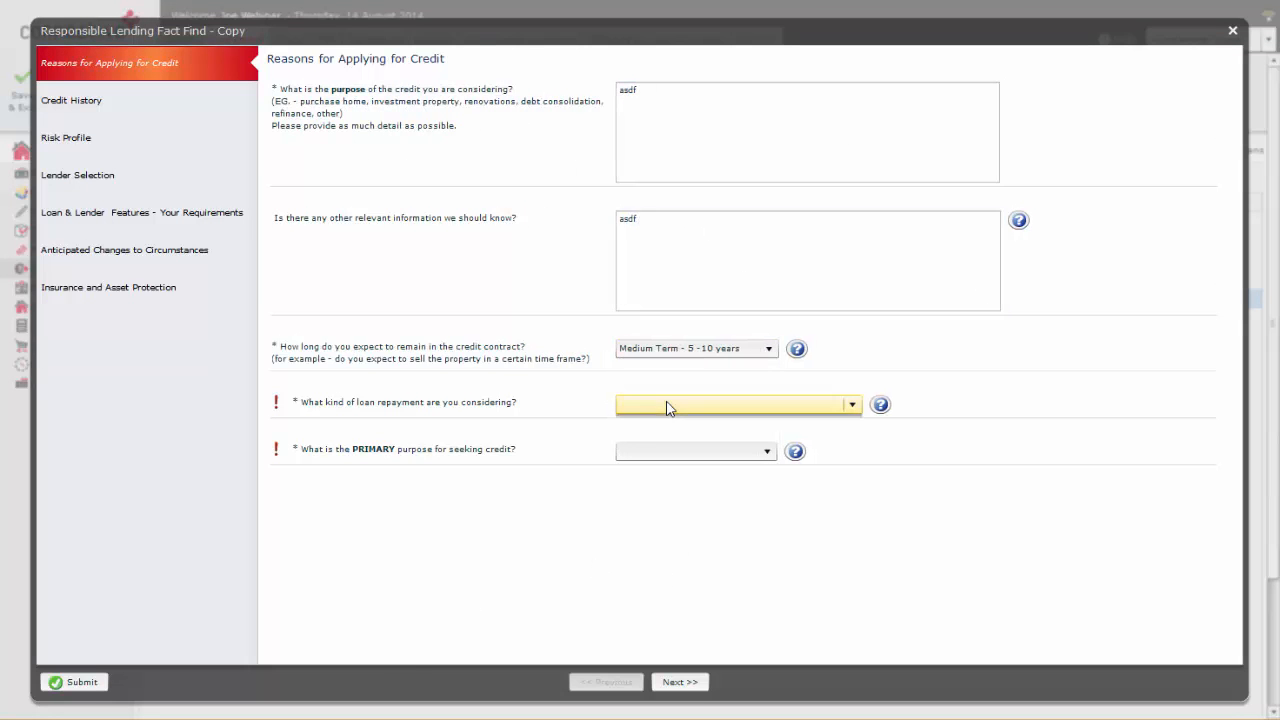
click(667, 404)
click(645, 437)
click(654, 451)
click(640, 486)
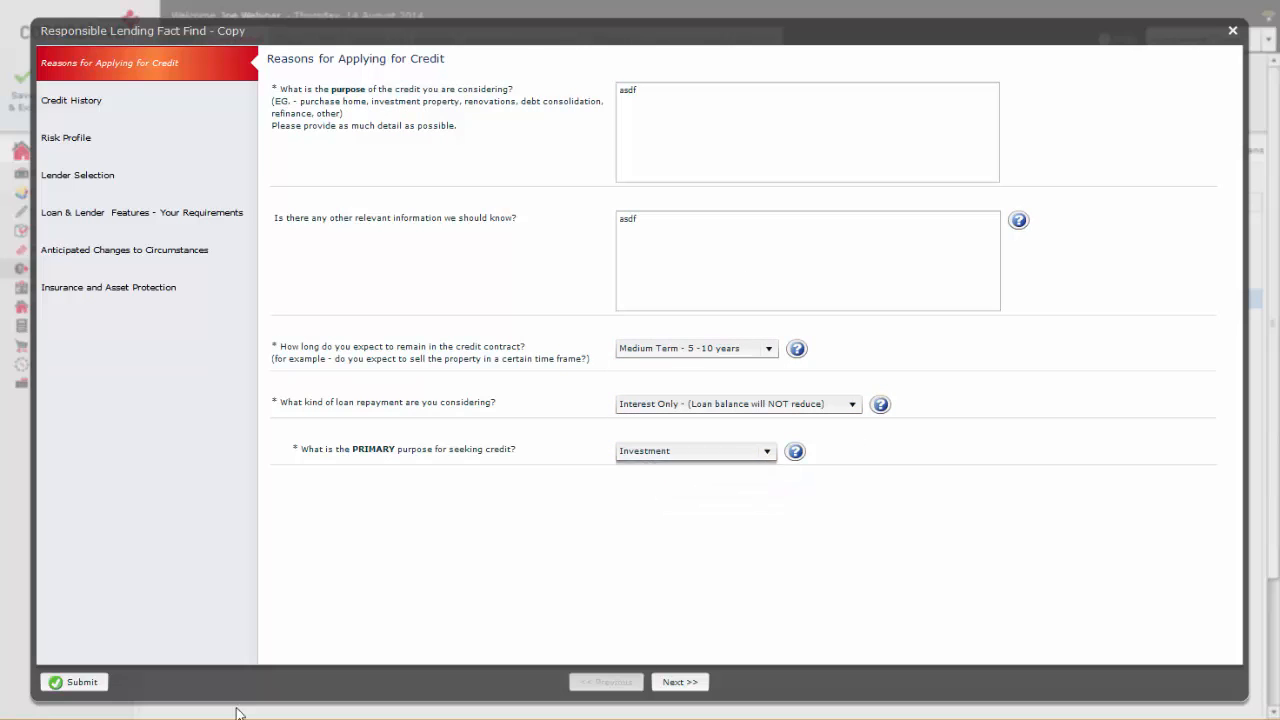
click(75, 682)
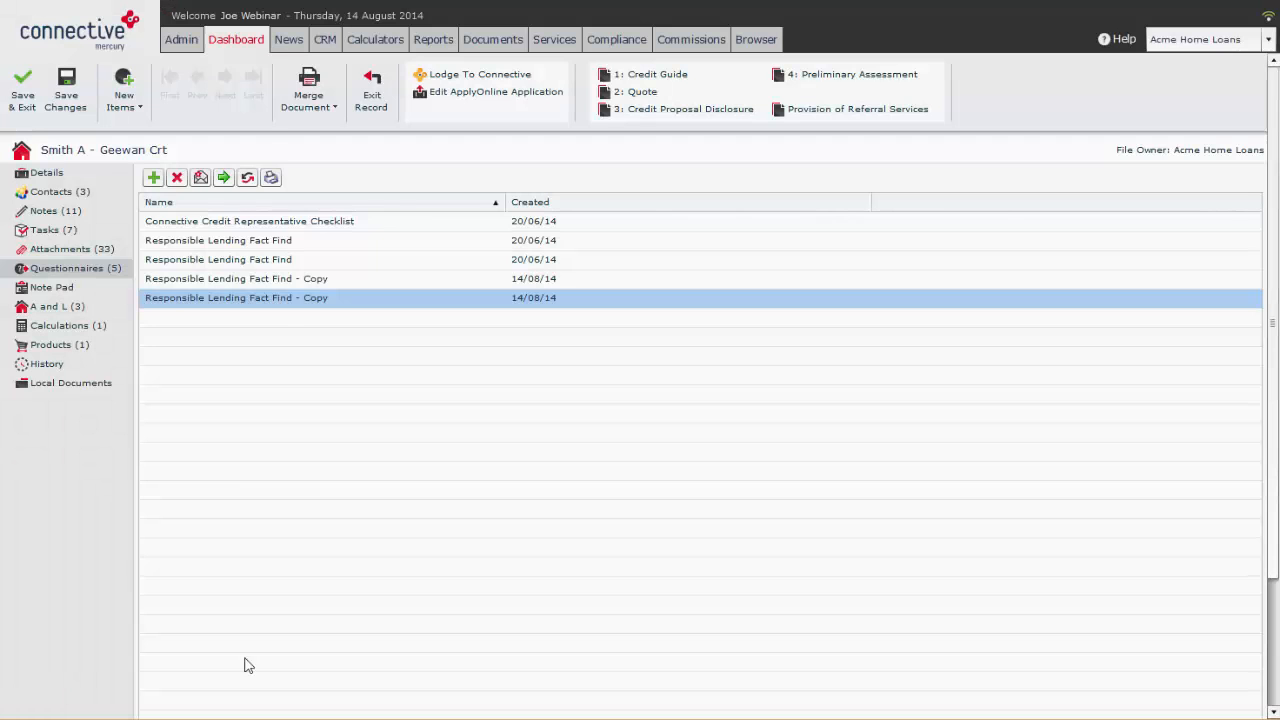
Step: Merge the last Responsible Lending Fact Find - Copy into the MASTER: Questionnaire Reponses.doc template to generate its document preview
click(274, 178)
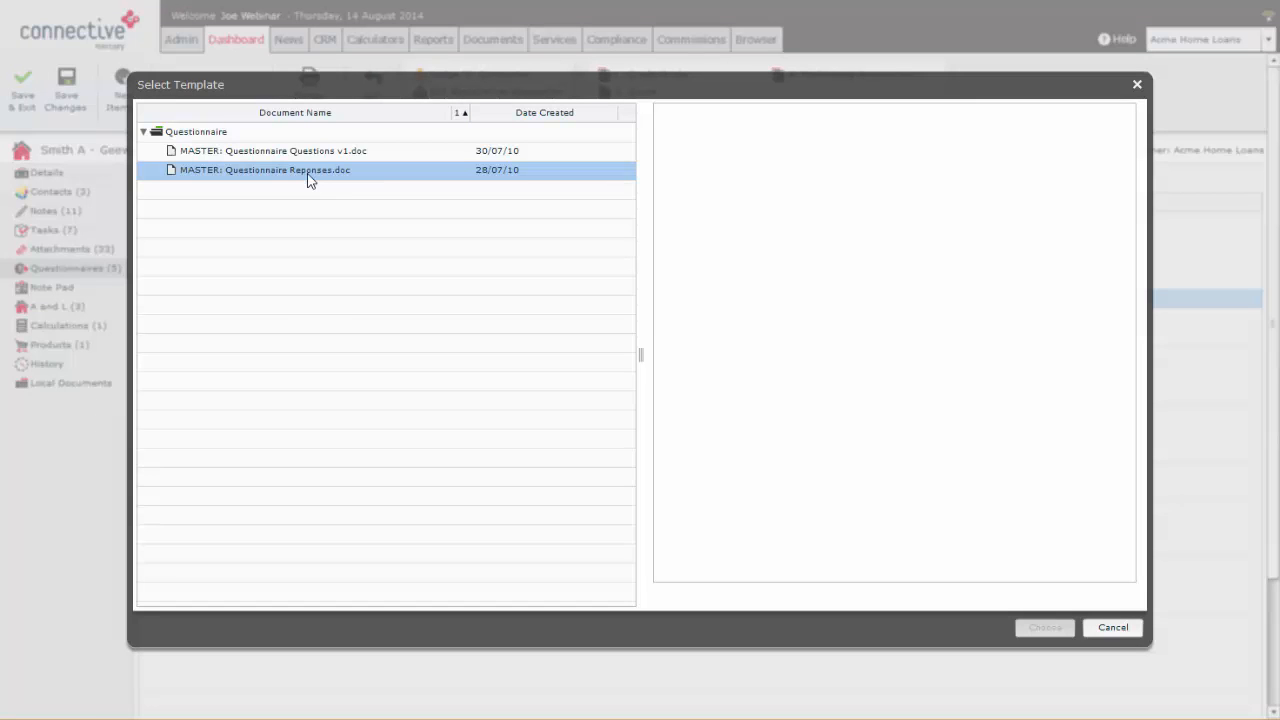
click(309, 177)
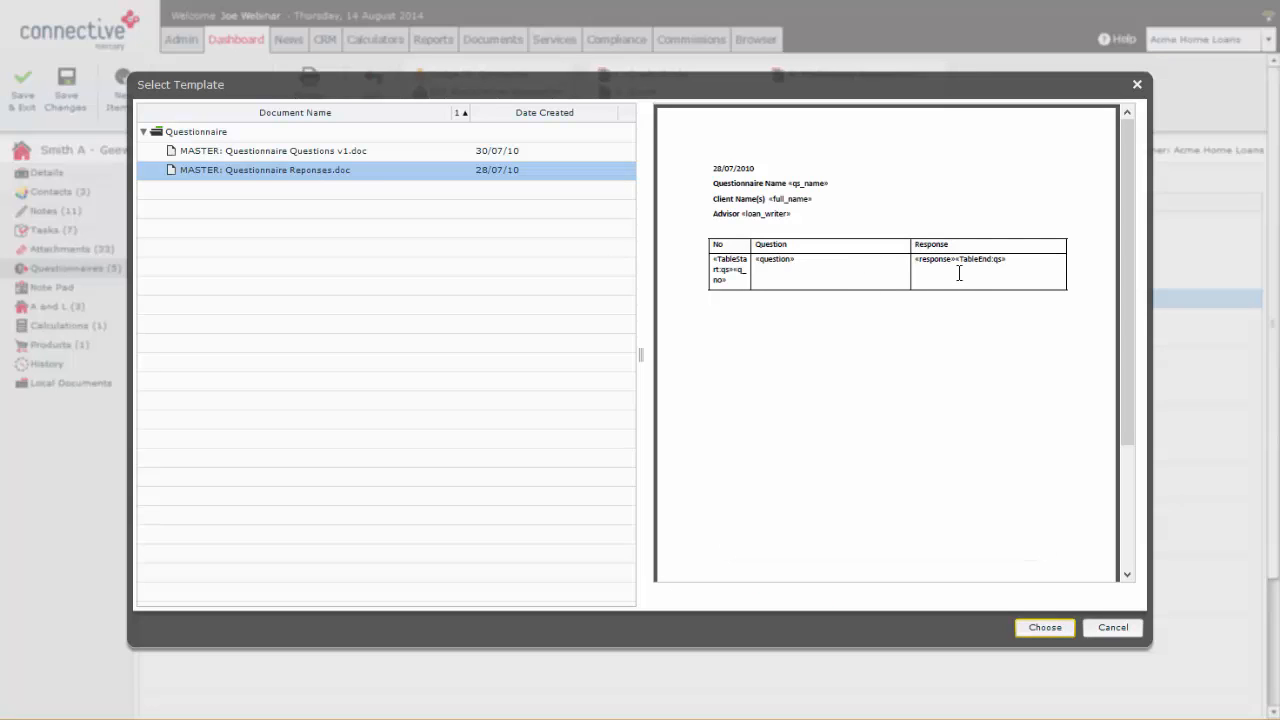
mouse_move(896, 89)
mouse_down()
mouse_move(930, 328)
mouse_move(893, 100)
mouse_up()
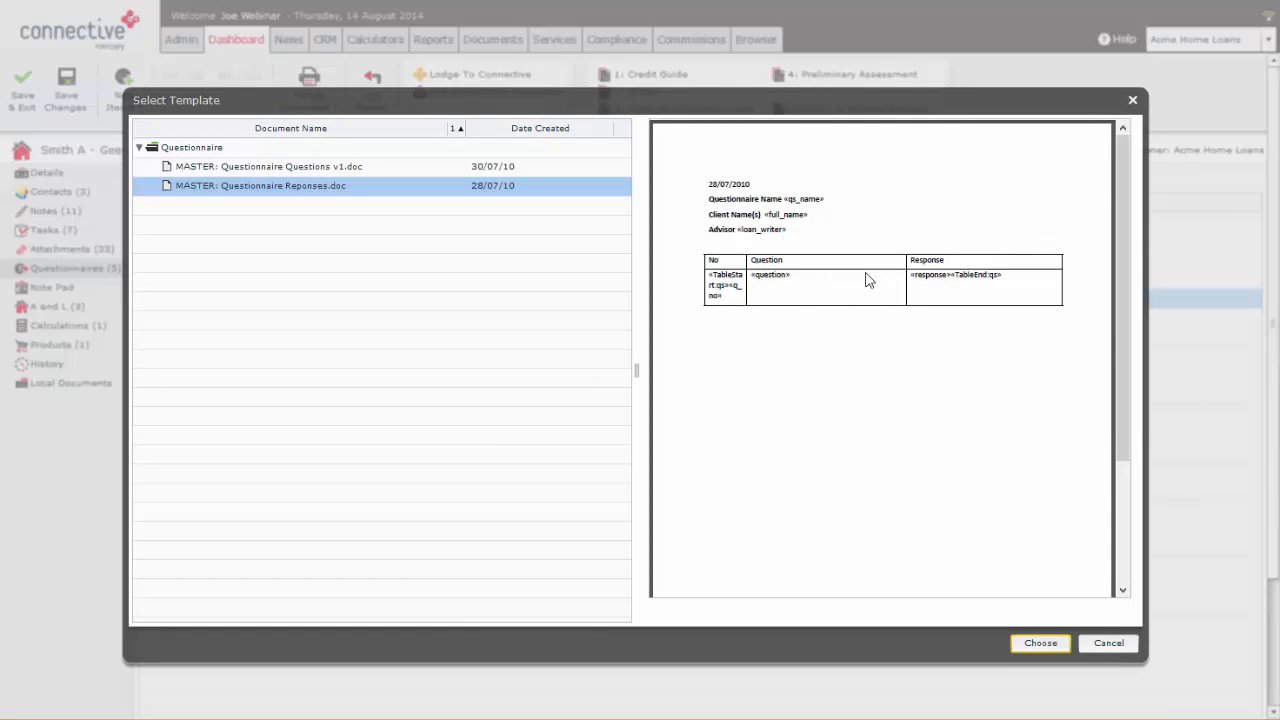
click(1027, 640)
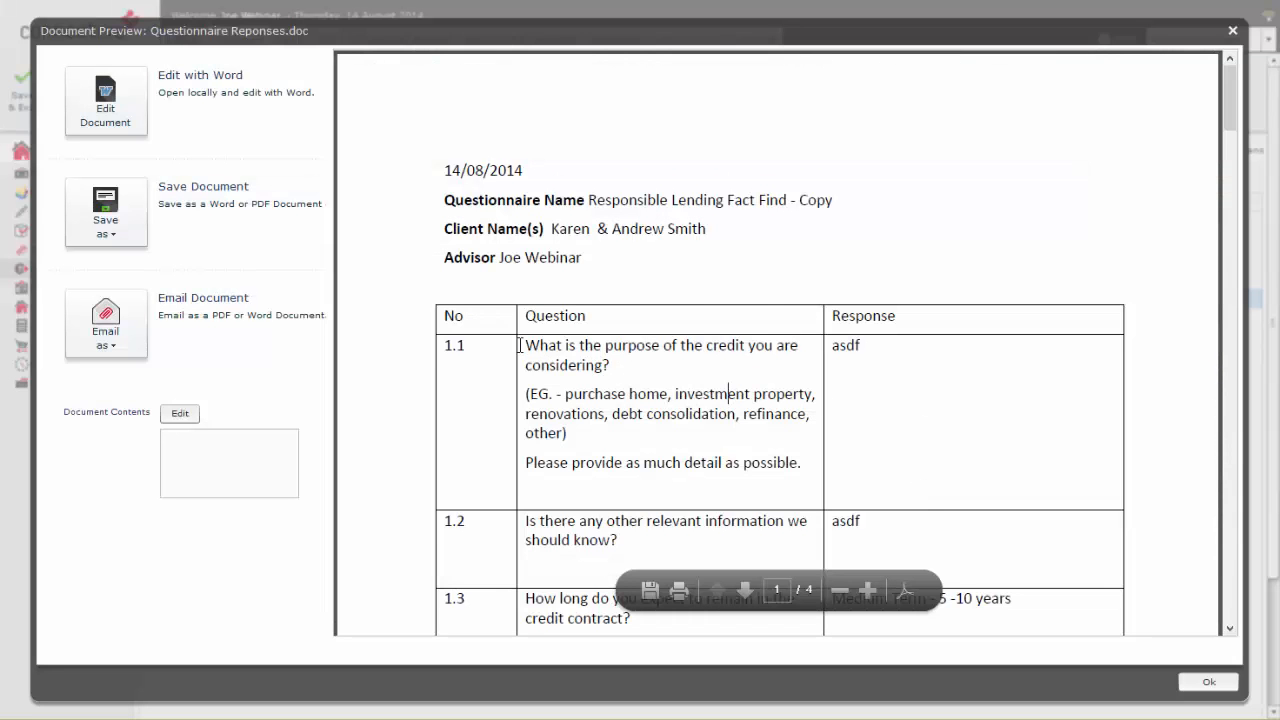
Step: Read through the merged questions and responses in the document preview, and close it without saving
scroll(860, 349, down, 3)
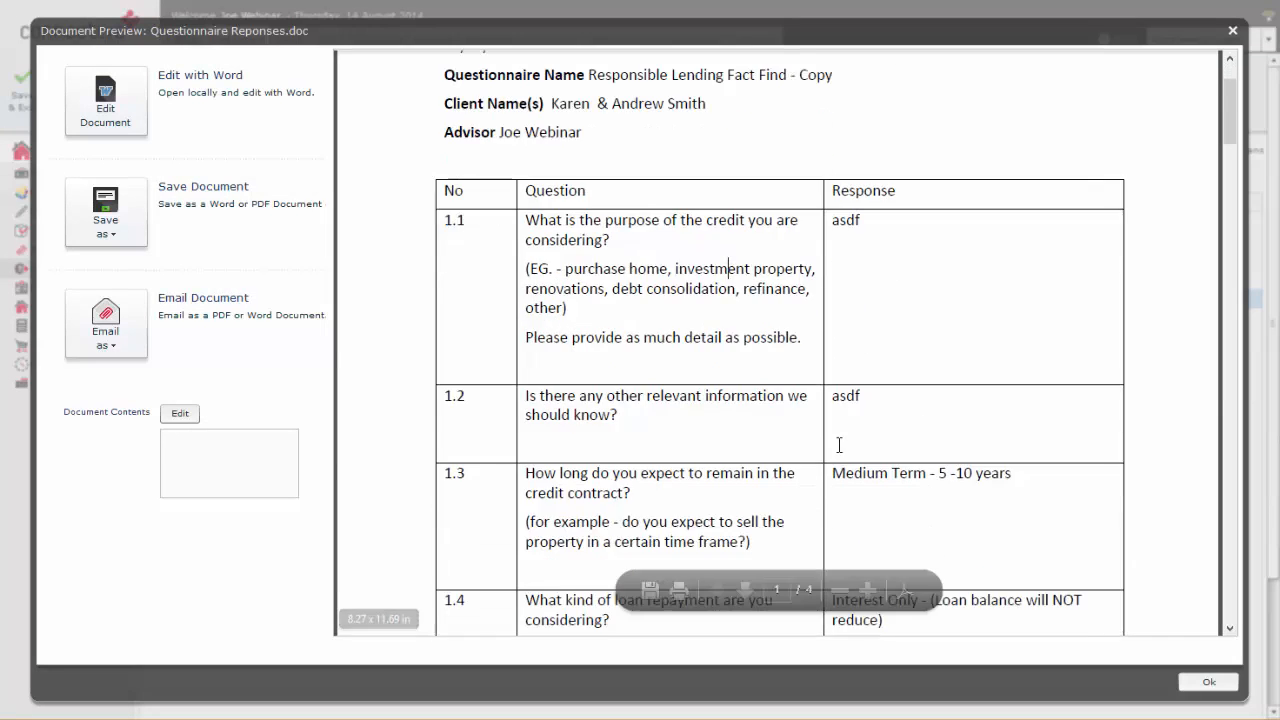
scroll(839, 445, down, 20)
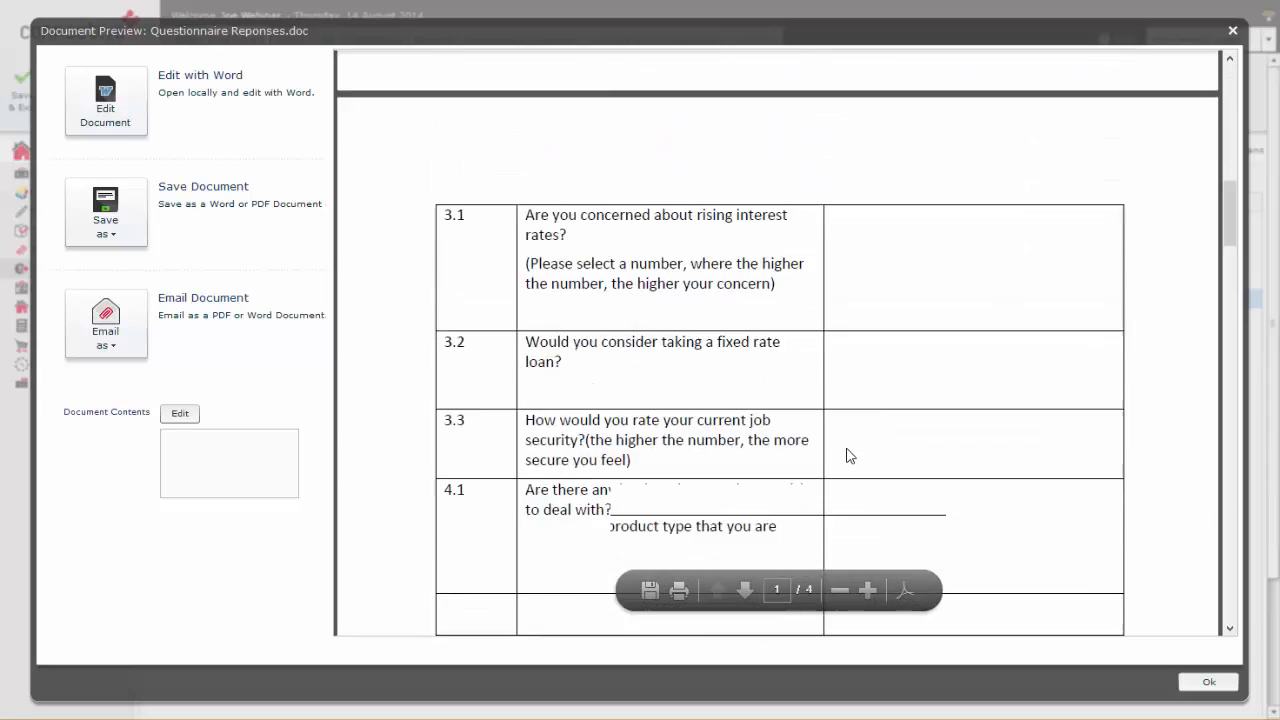
scroll(847, 456, down, 20)
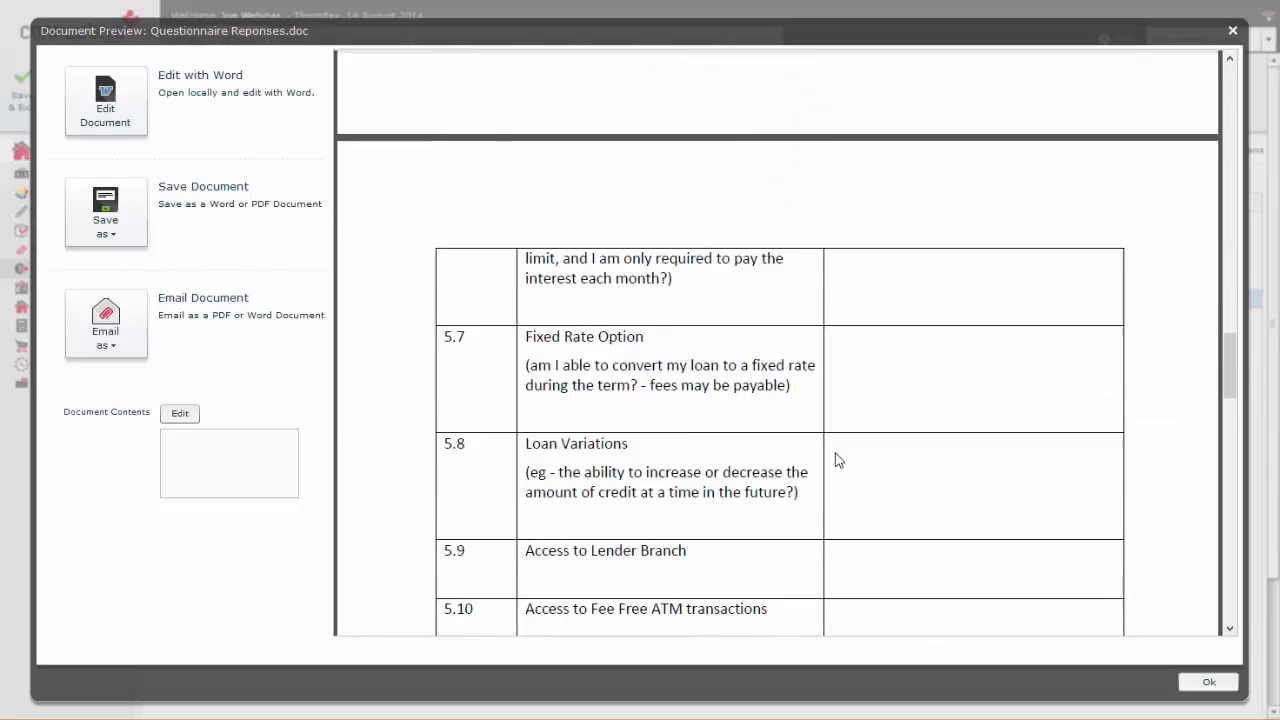
scroll(845, 465, down, 12)
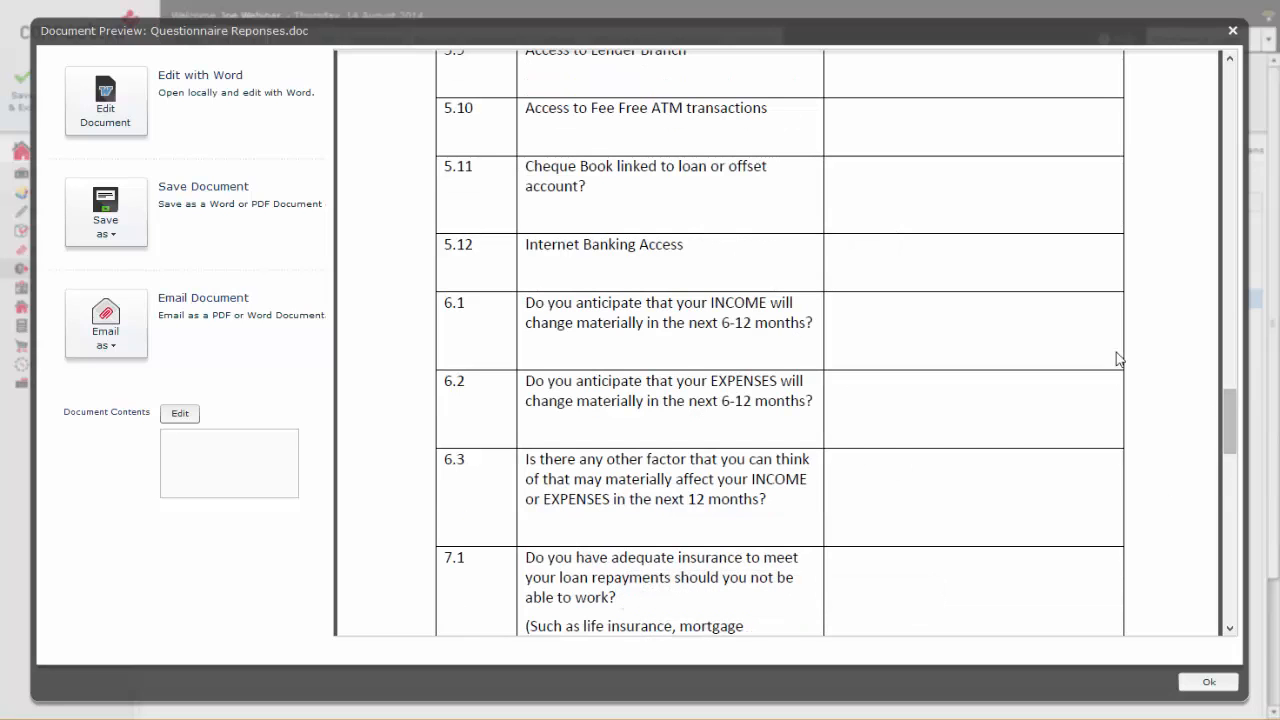
click(1233, 33)
Step: Examine the people categories and the option for adding a category in the admin CRM settings, and close the list
click(182, 41)
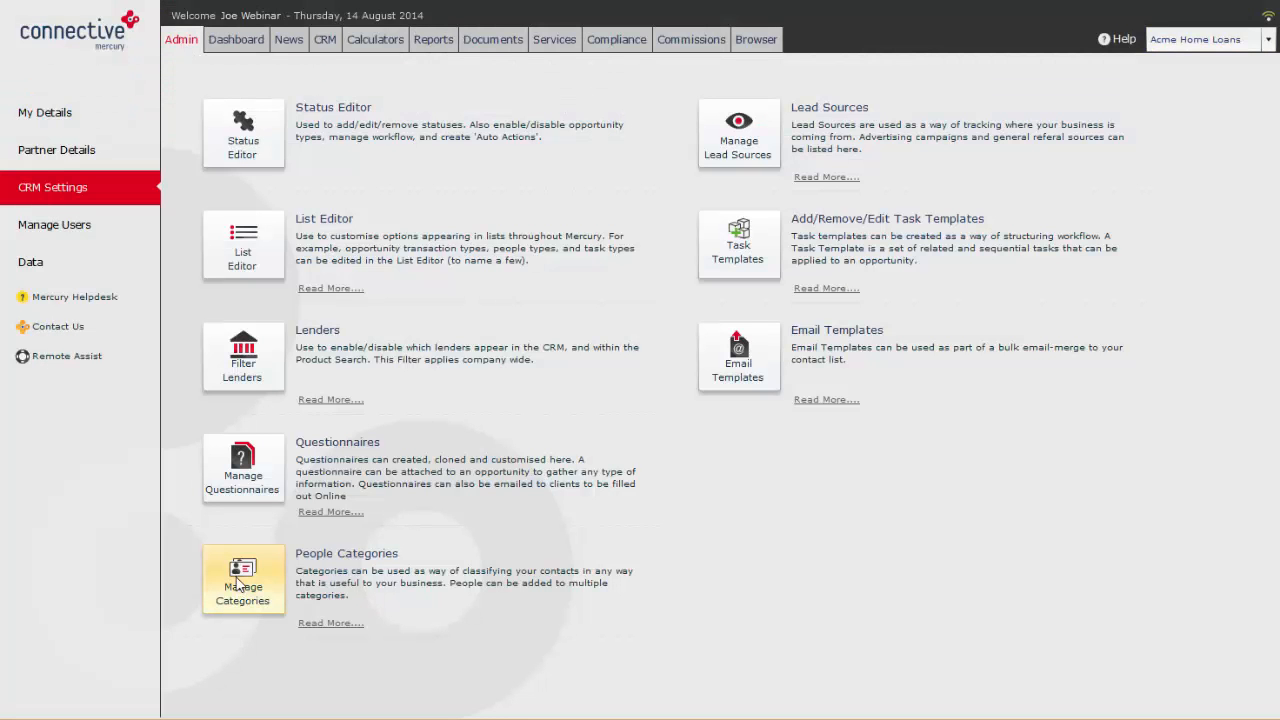
click(248, 598)
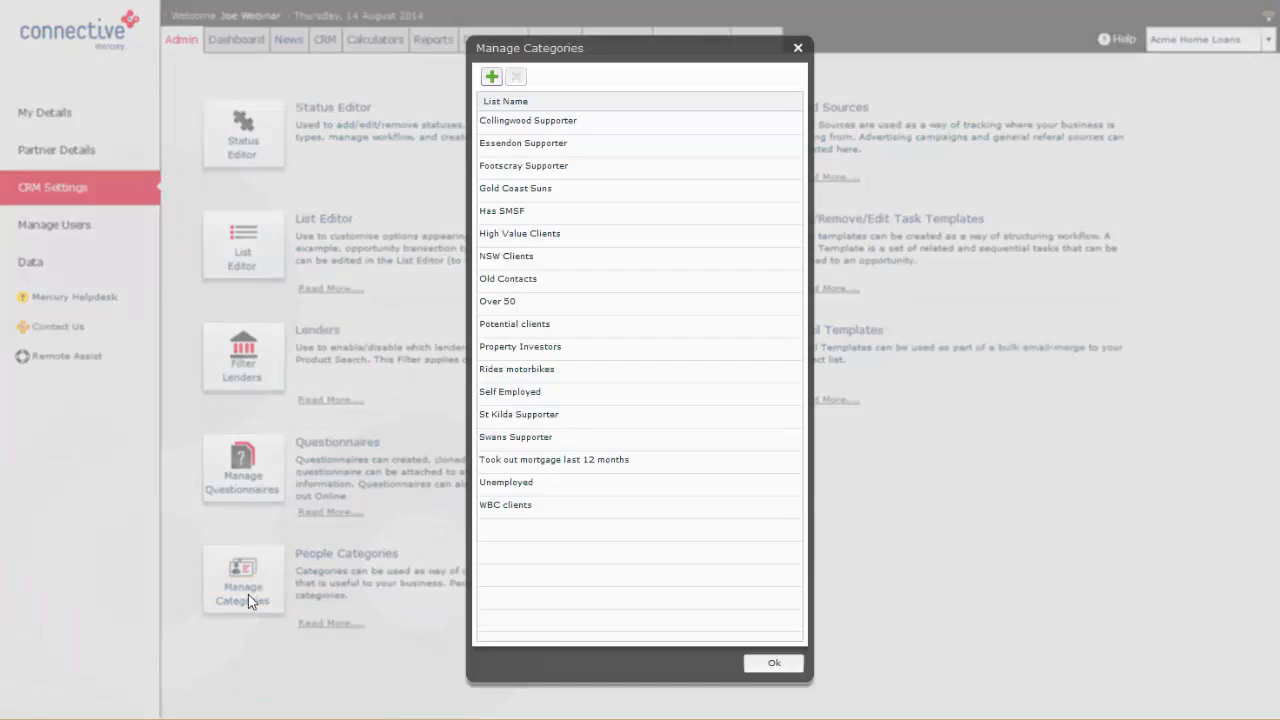
click(491, 78)
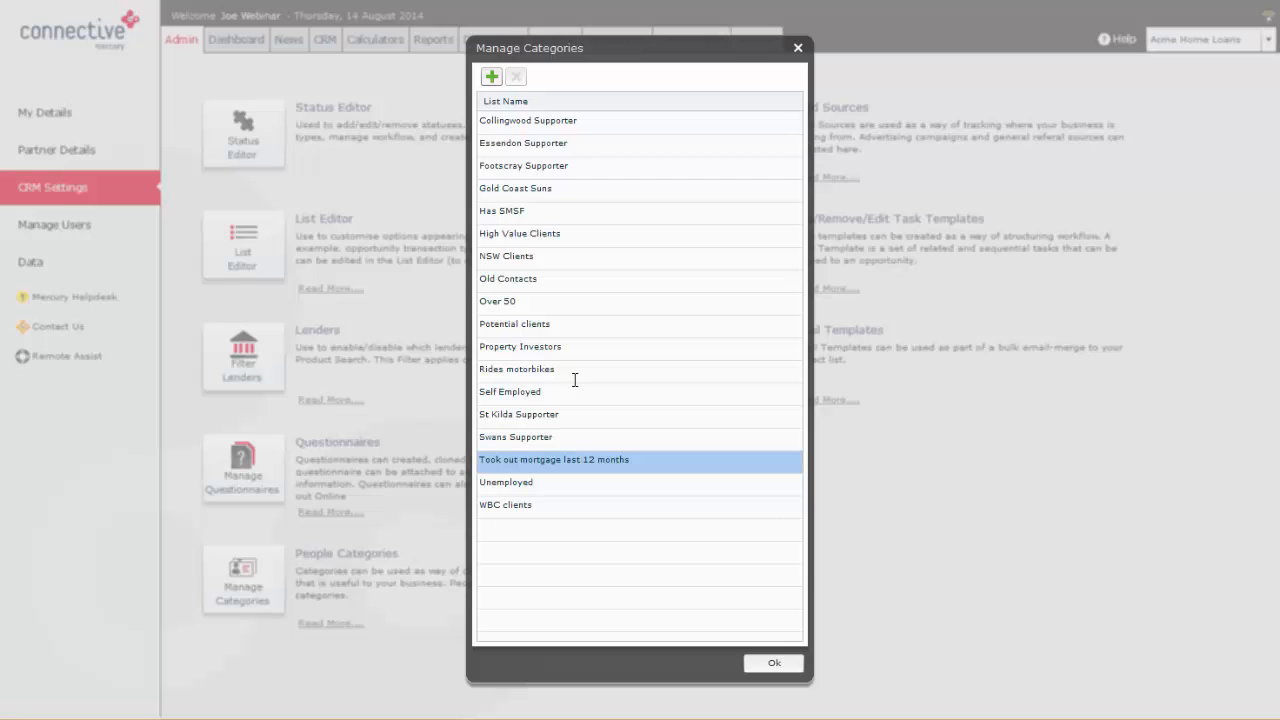
click(798, 47)
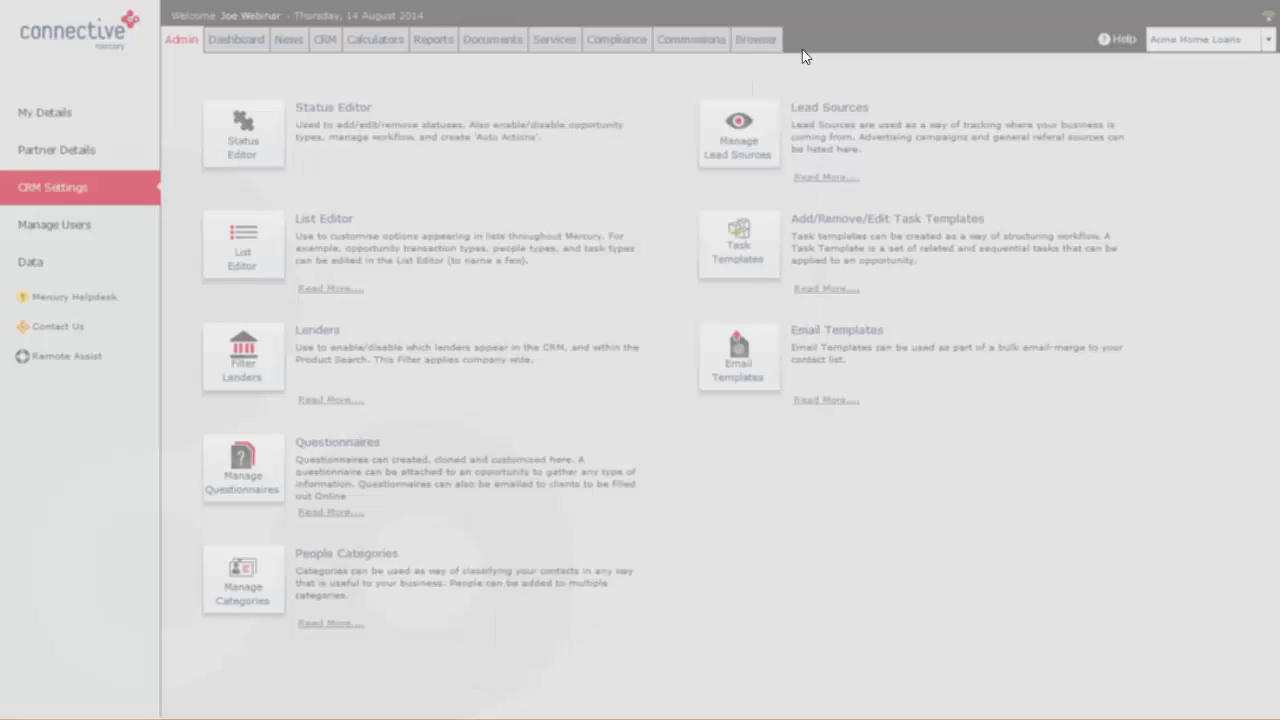
Step: Show the CRM people who belong to the Collingwood Supporter category
click(325, 40)
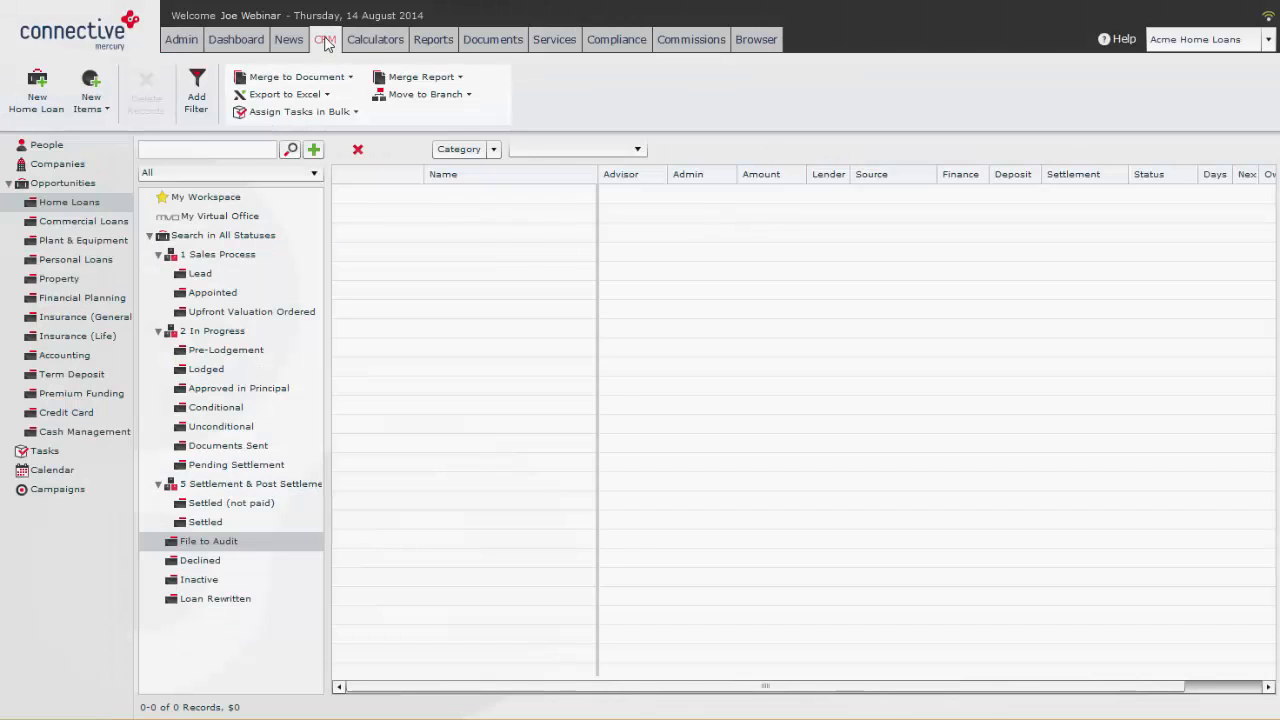
click(78, 145)
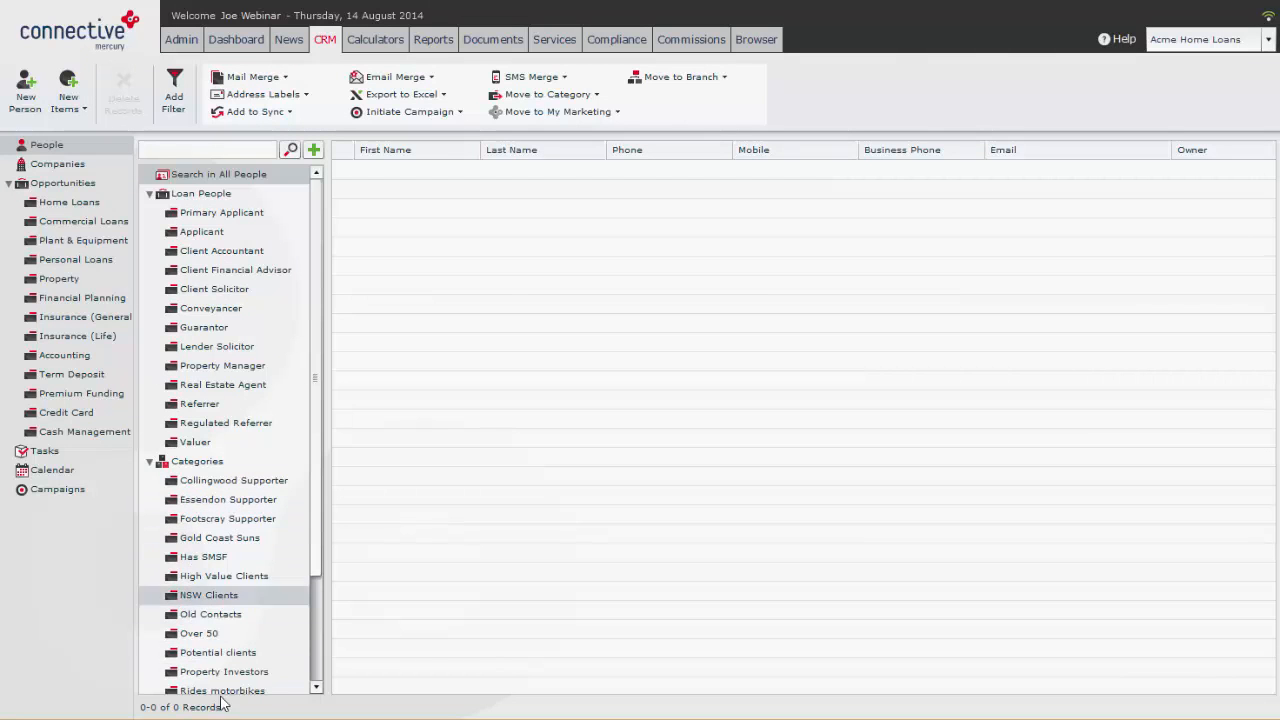
click(224, 483)
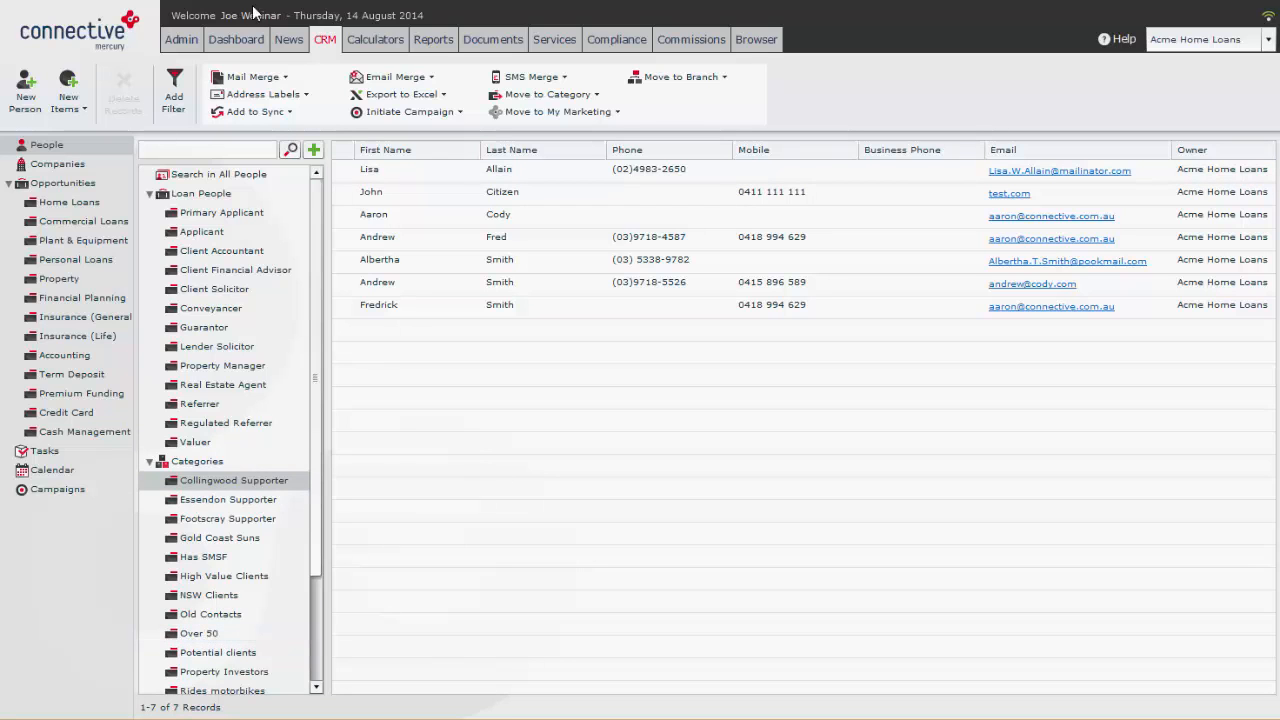
Step: Examine the lead sources in the admin CRM settings, select AAA Accountants, and close the list unchanged
click(183, 44)
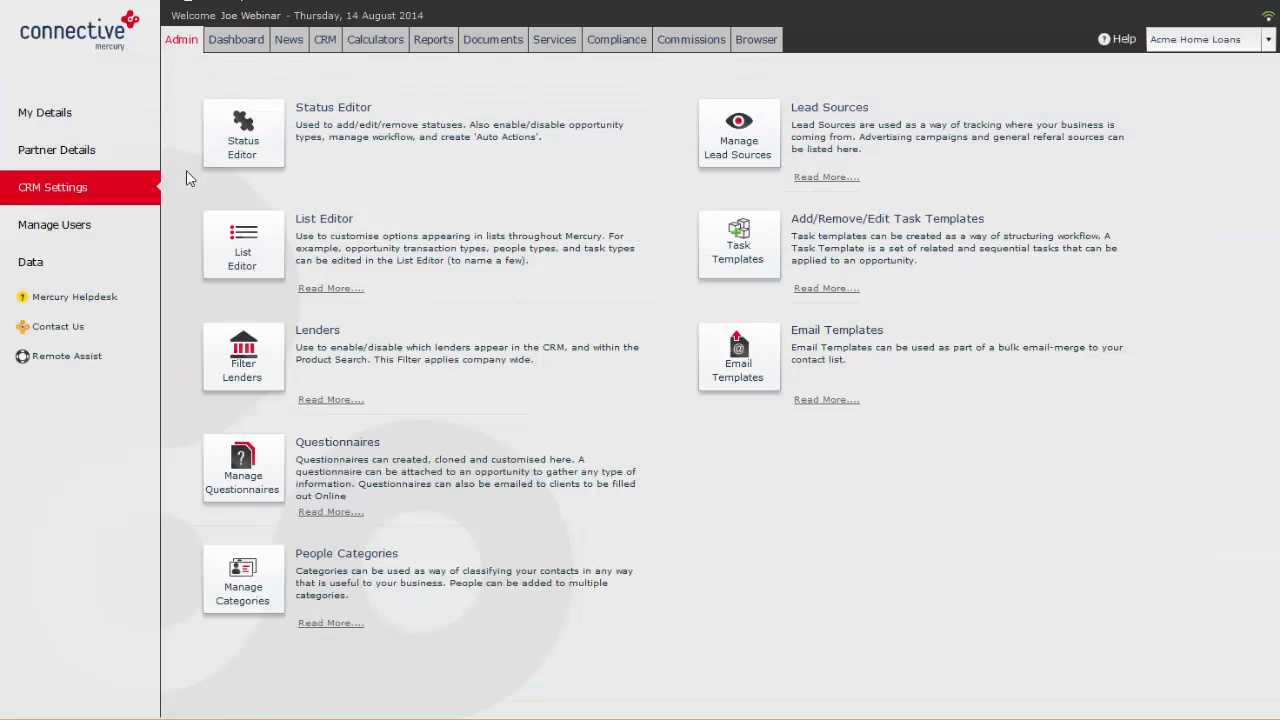
click(738, 140)
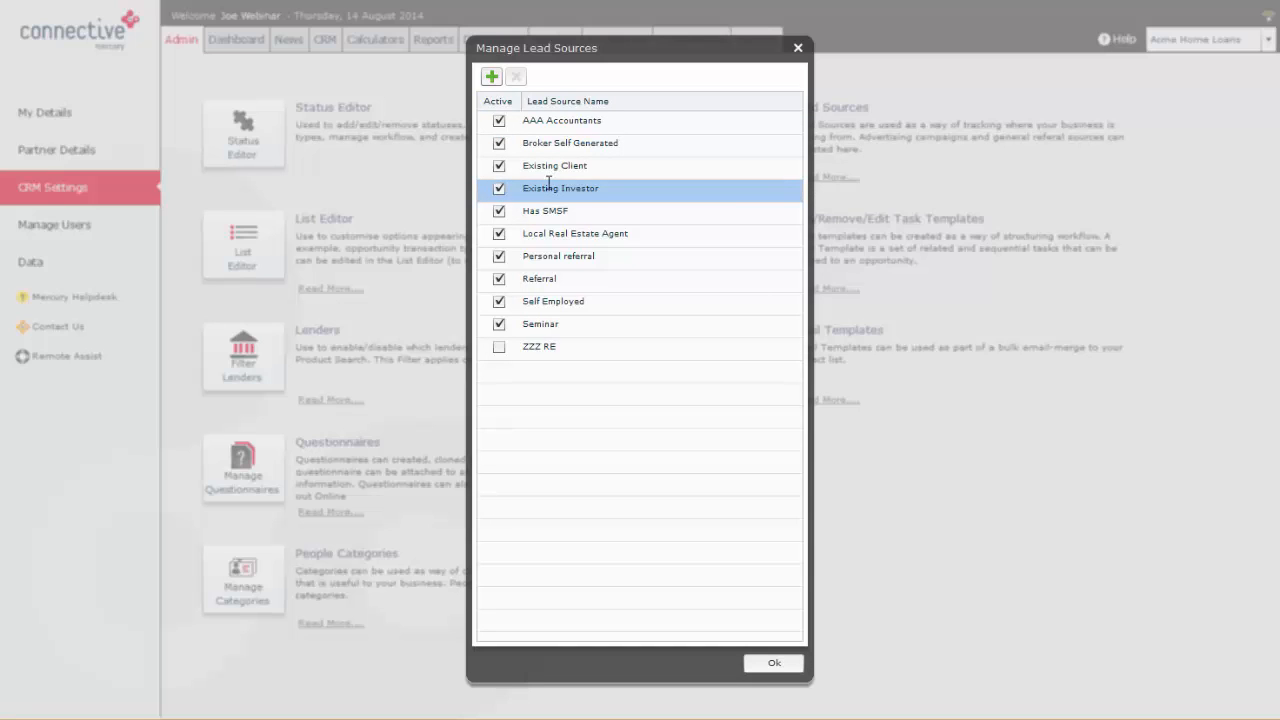
click(584, 122)
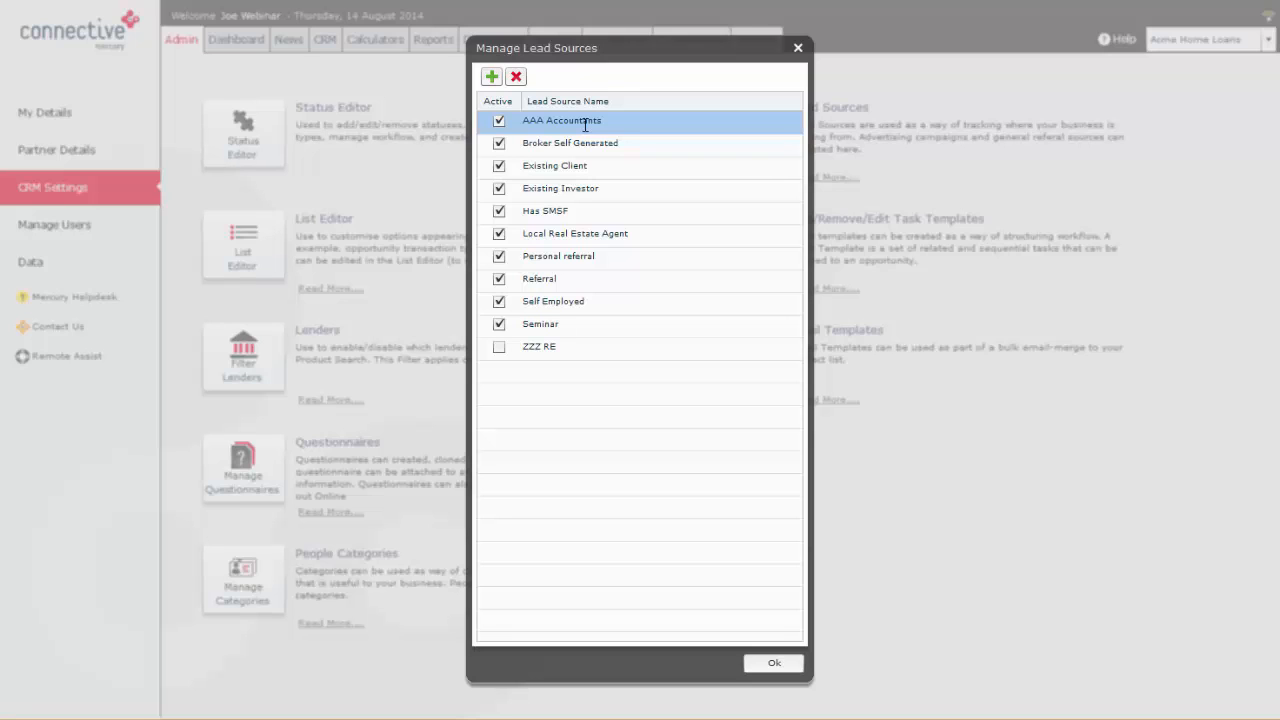
click(797, 49)
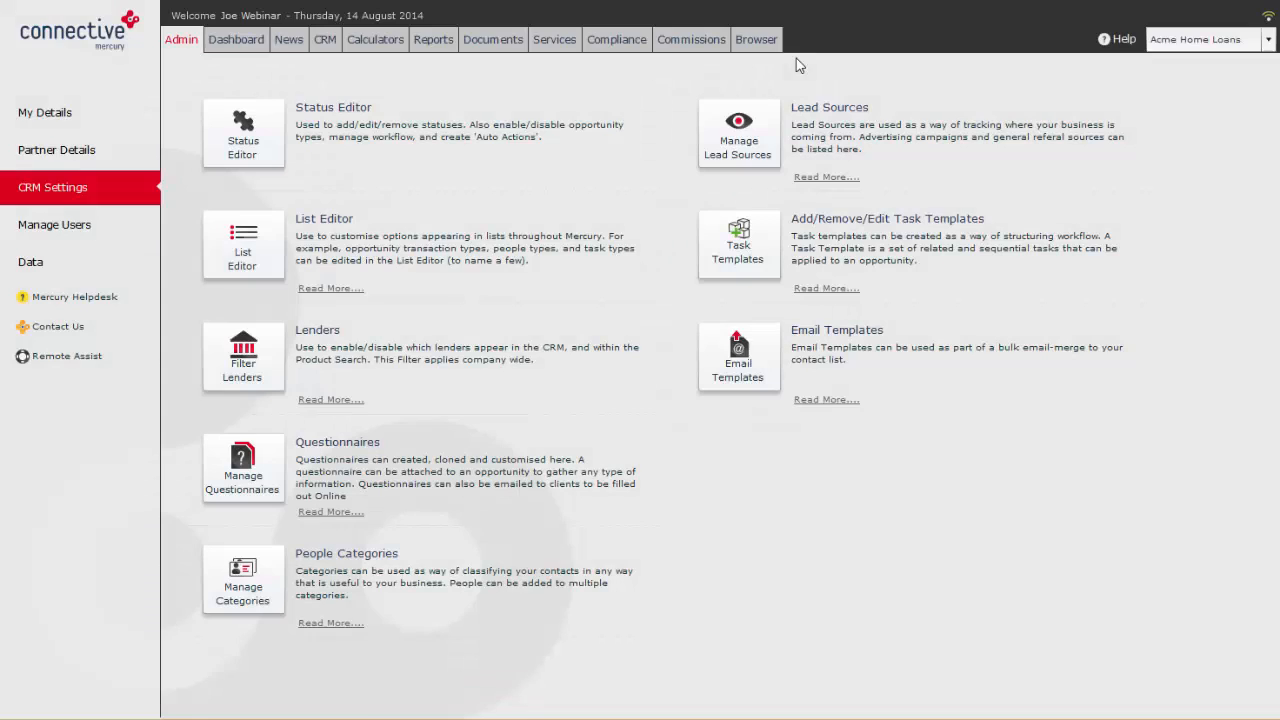
Step: Open the email templates in the admin CRM settings, discard a blank new template, and look through the existing templates
click(744, 368)
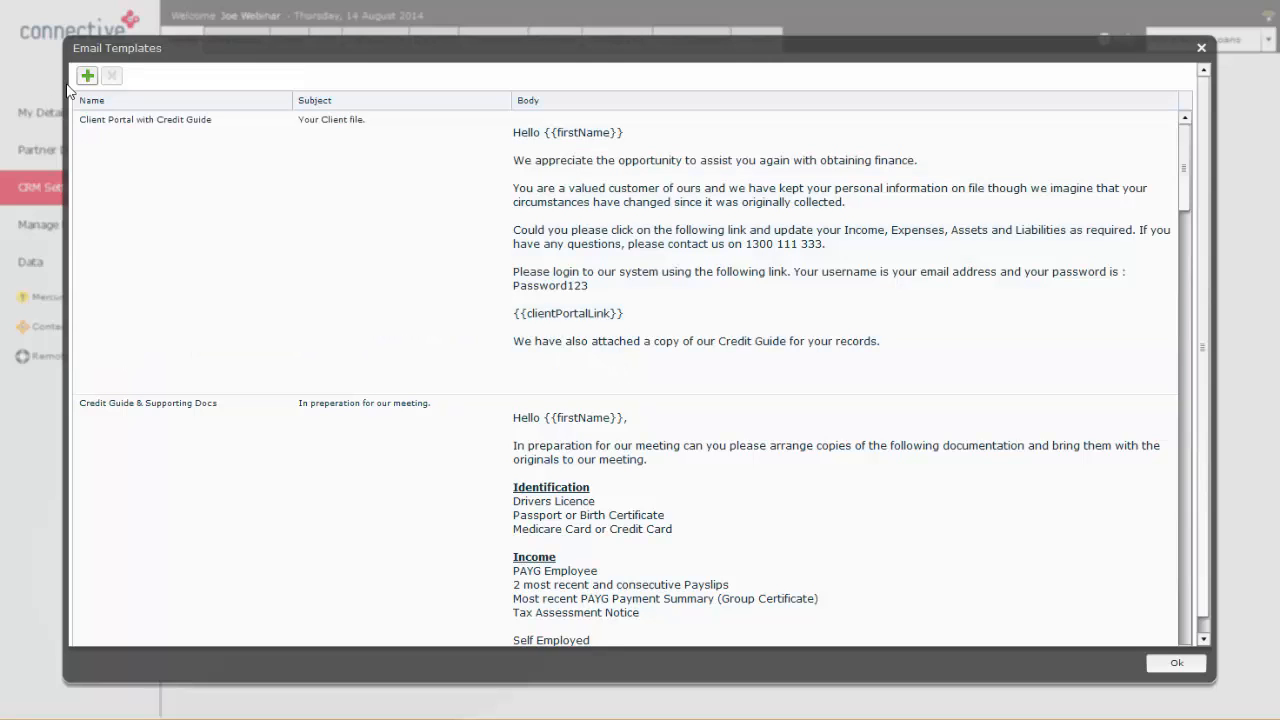
click(87, 76)
click(1137, 84)
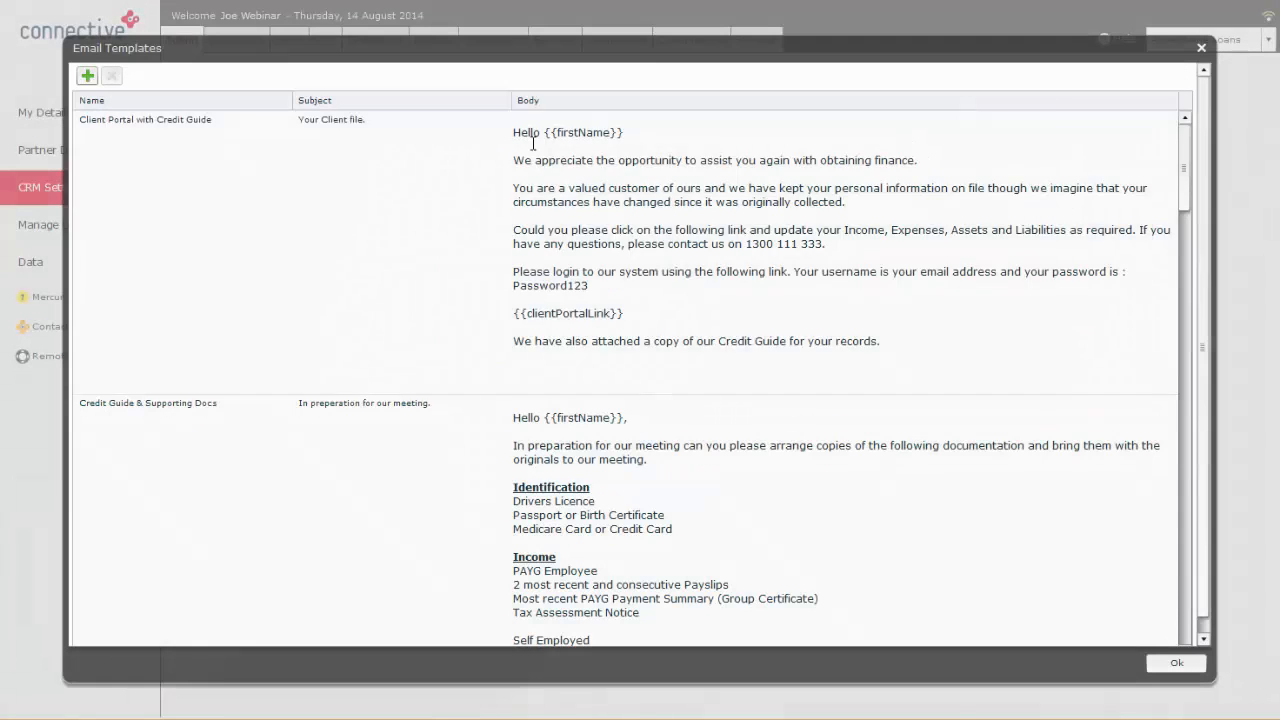
scroll(480, 400, down, 10)
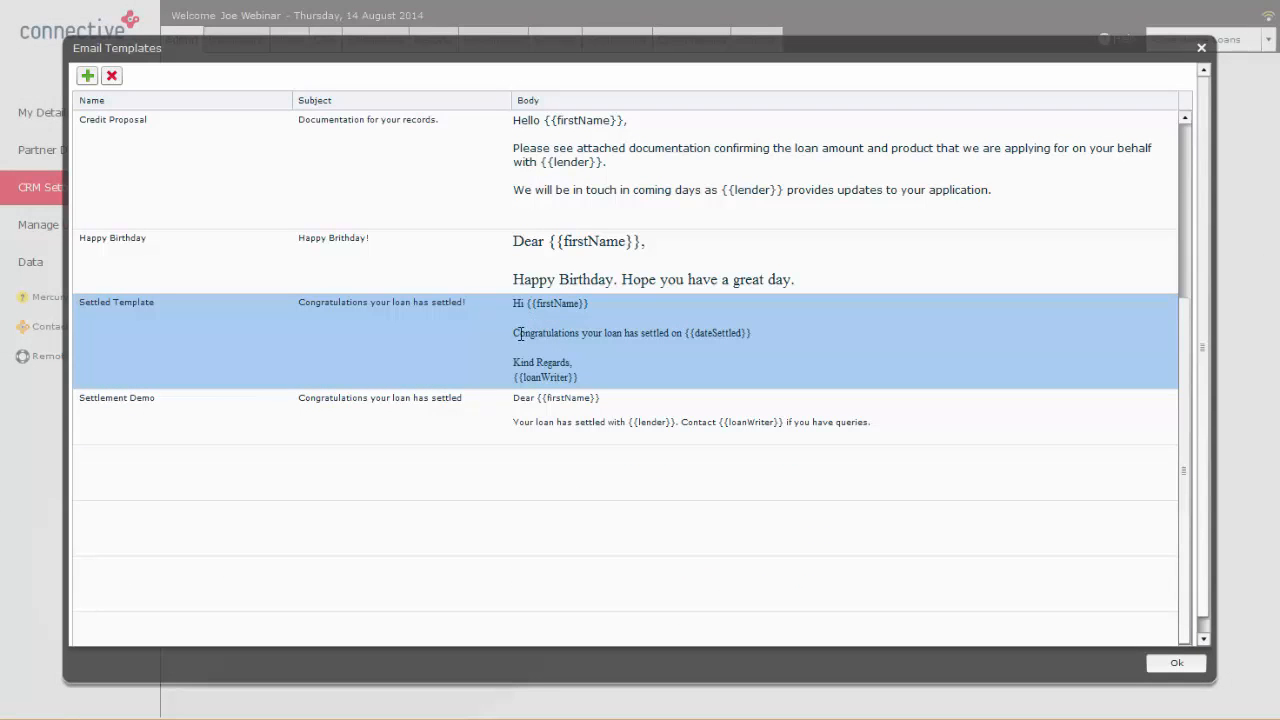
Step: Examine the Settled Template's merge tags and the list of insertable tags, cancel without saving, and close the email templates
double_click(517, 337)
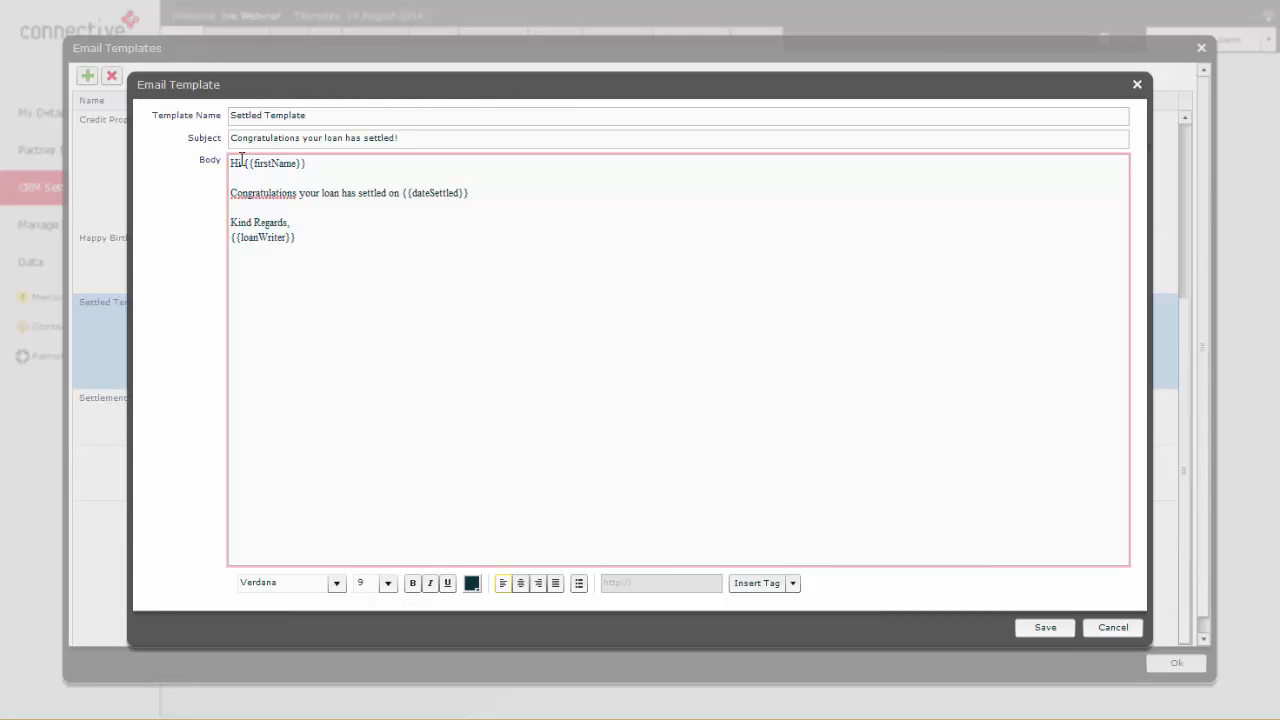
drag(244, 163, 306, 163)
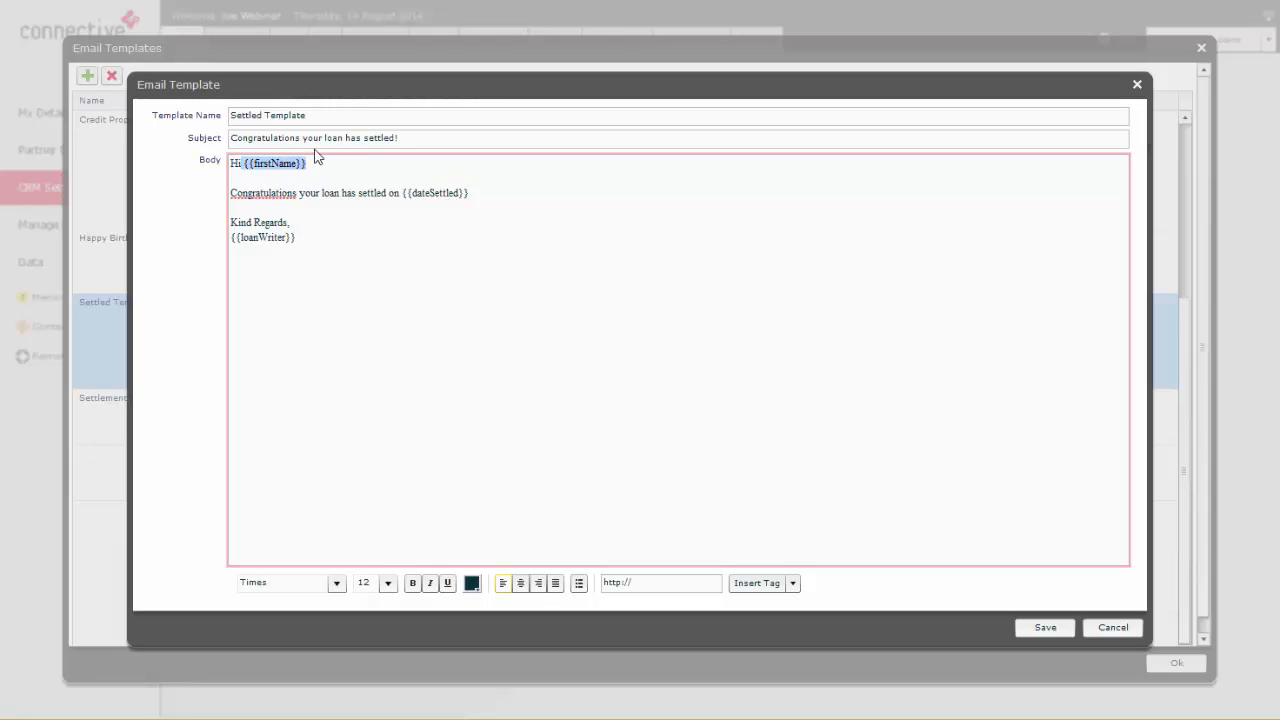
click(321, 167)
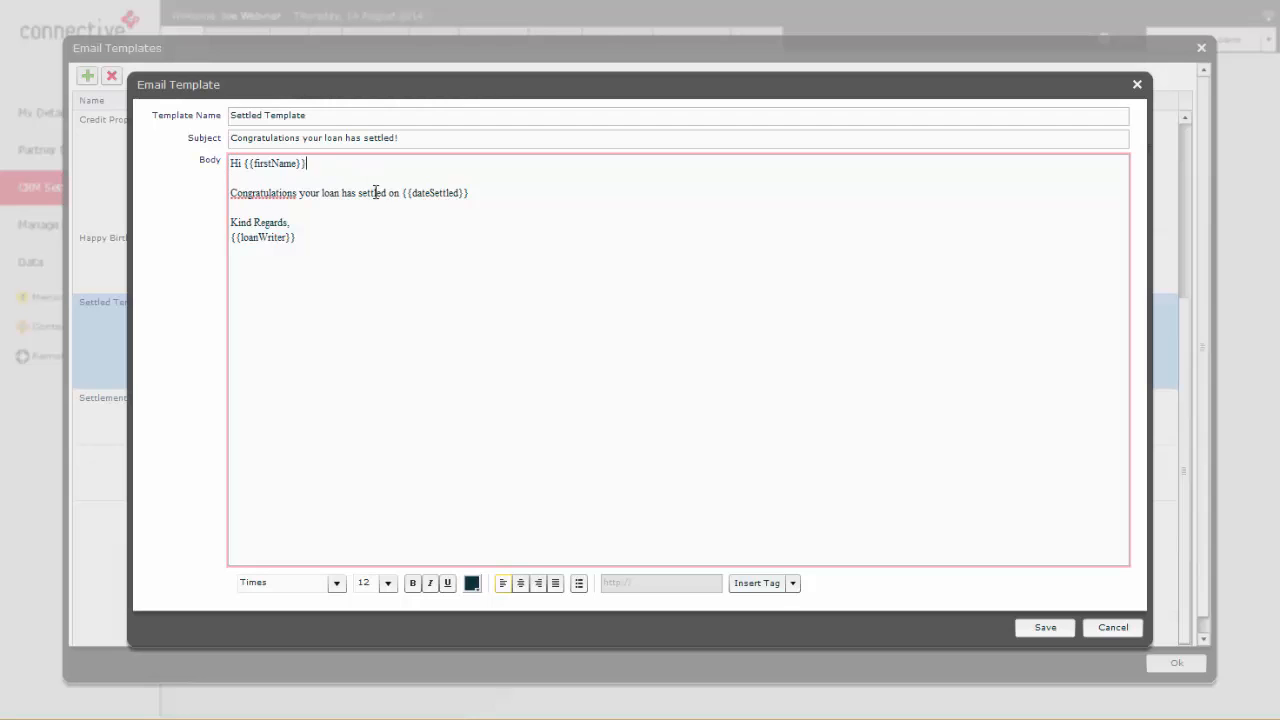
drag(375, 192, 480, 194)
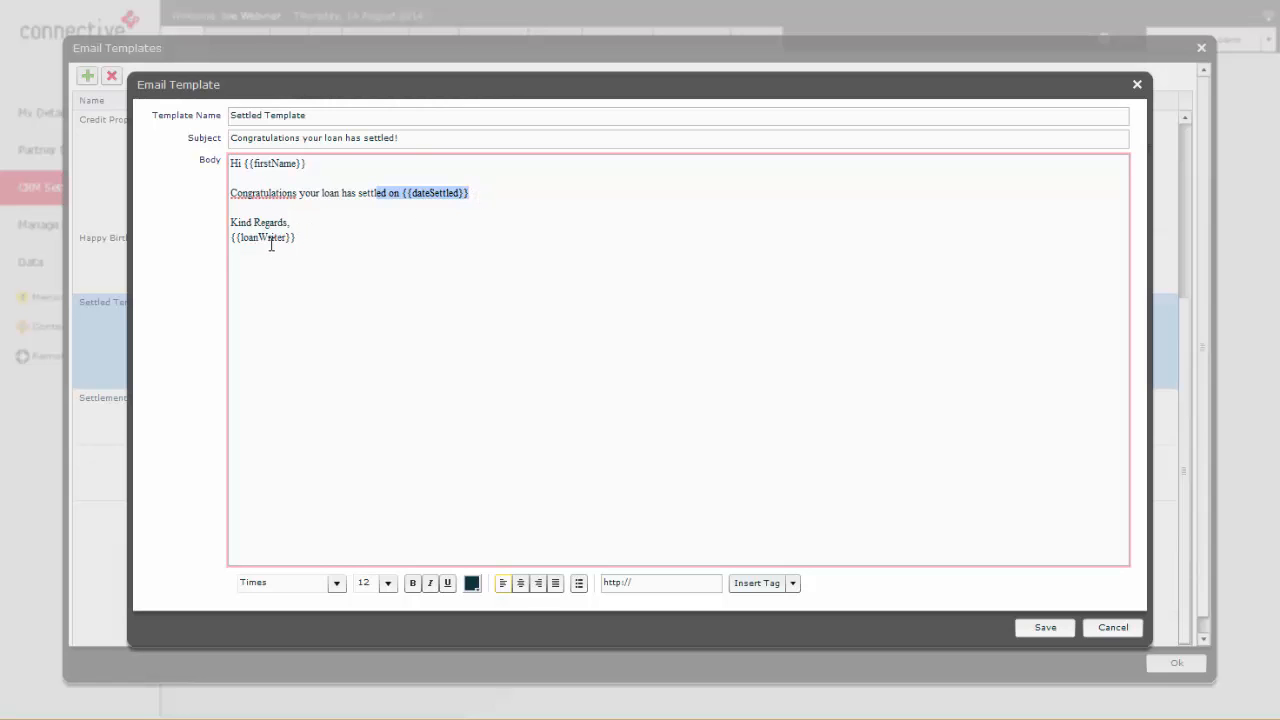
click(792, 583)
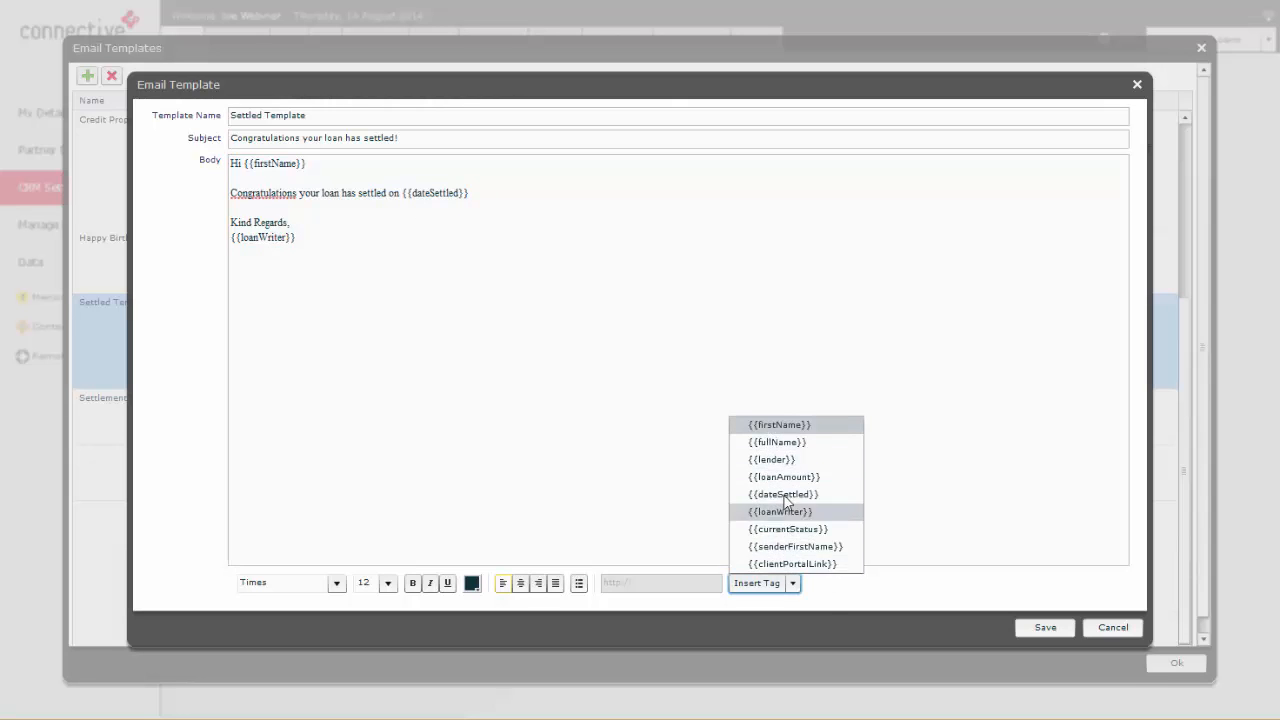
click(914, 471)
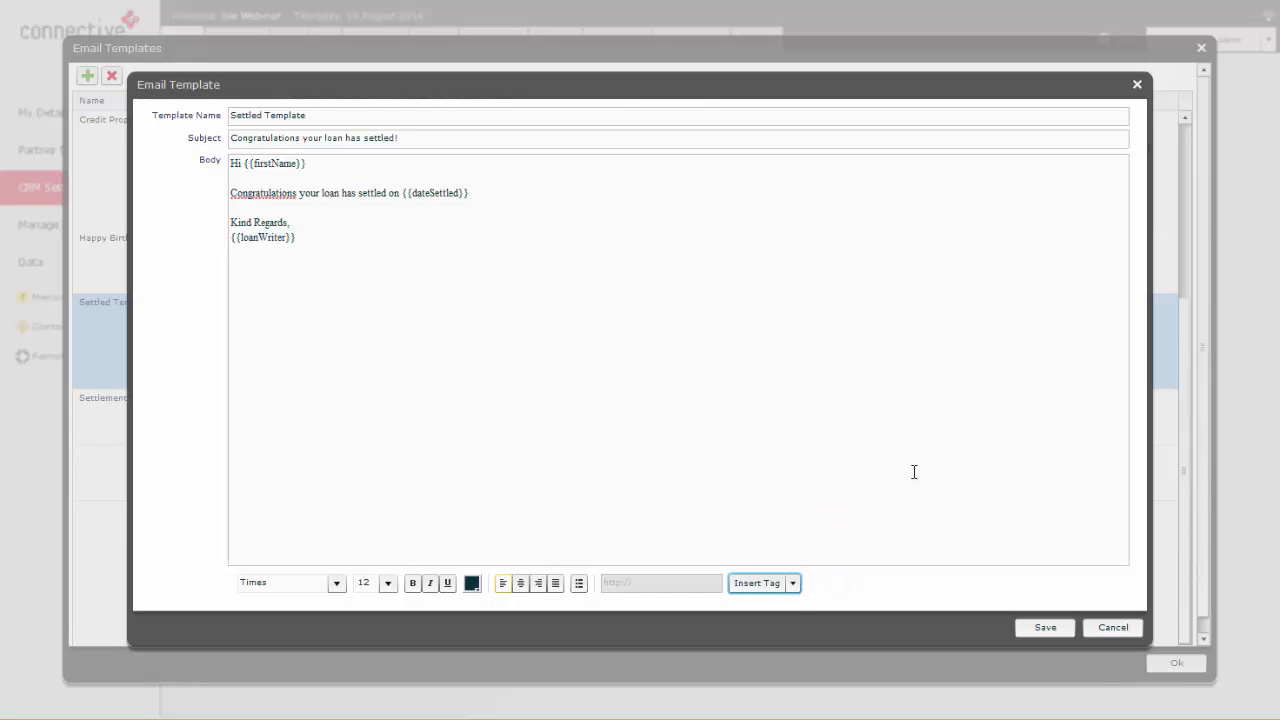
click(1112, 628)
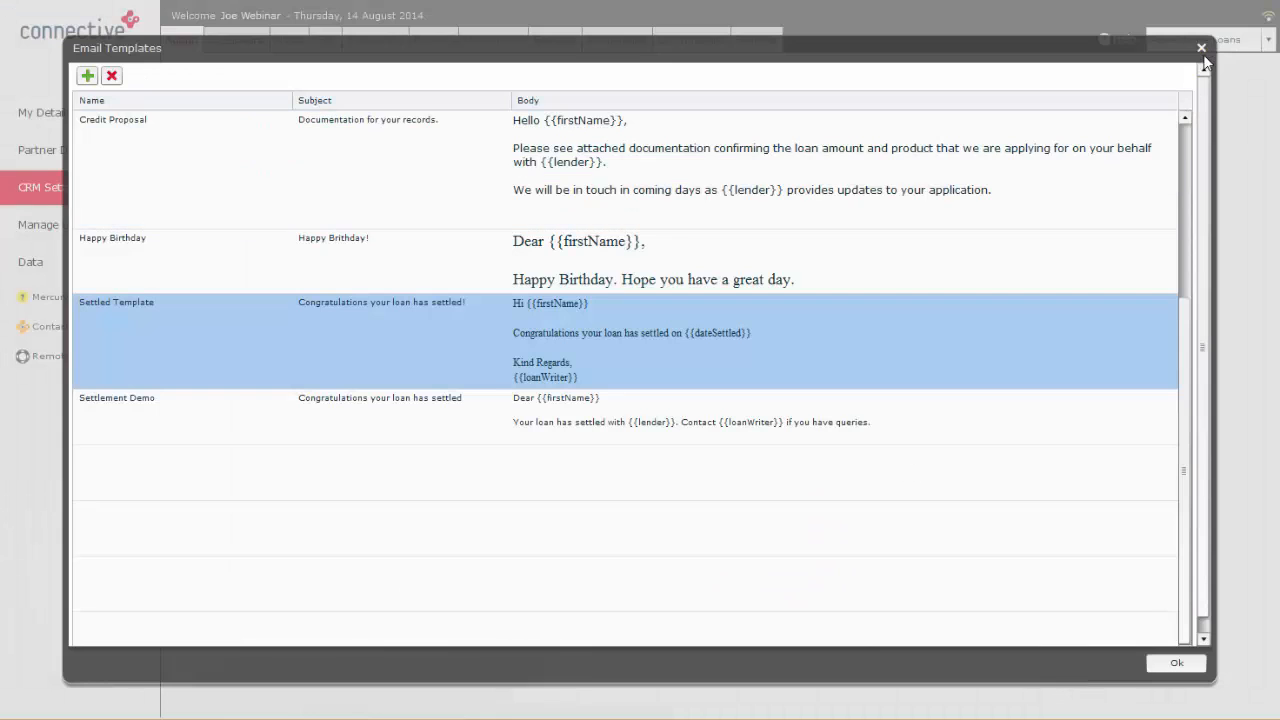
click(1201, 49)
Step: Start an email merge to all Collingwood Supporter people, load the Settled Template as its content, and display the recipients
click(325, 40)
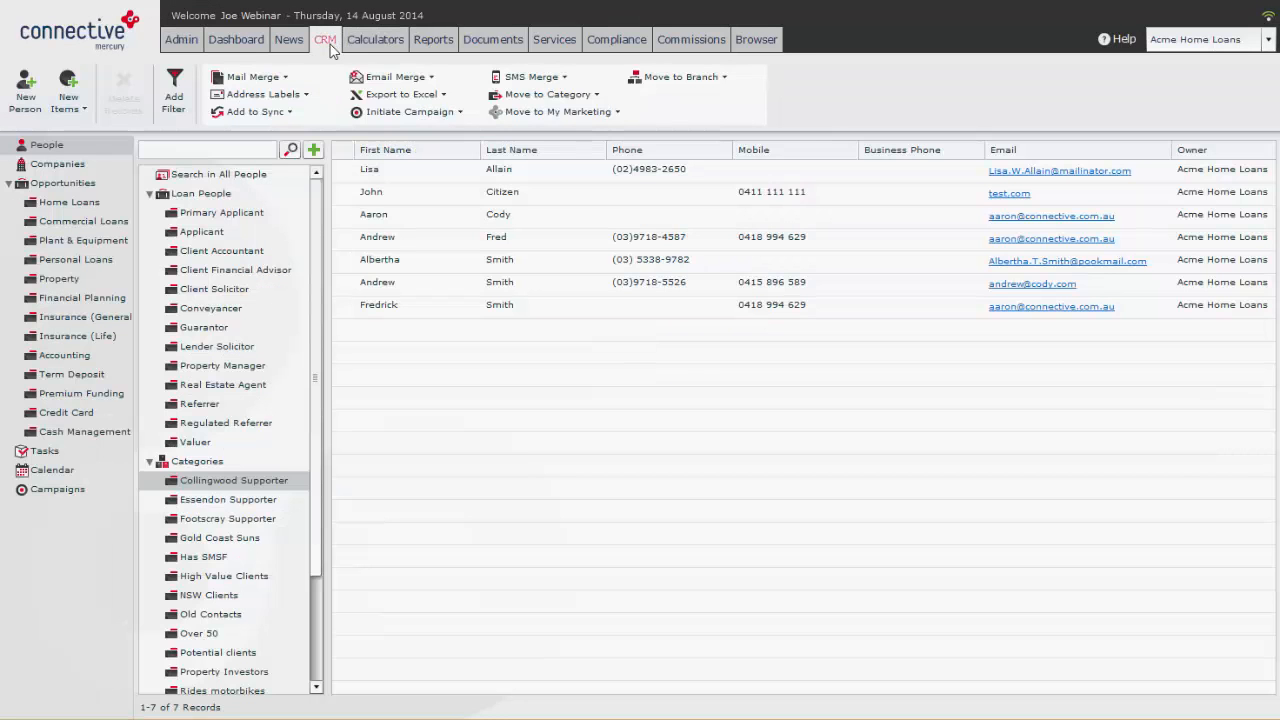
click(395, 77)
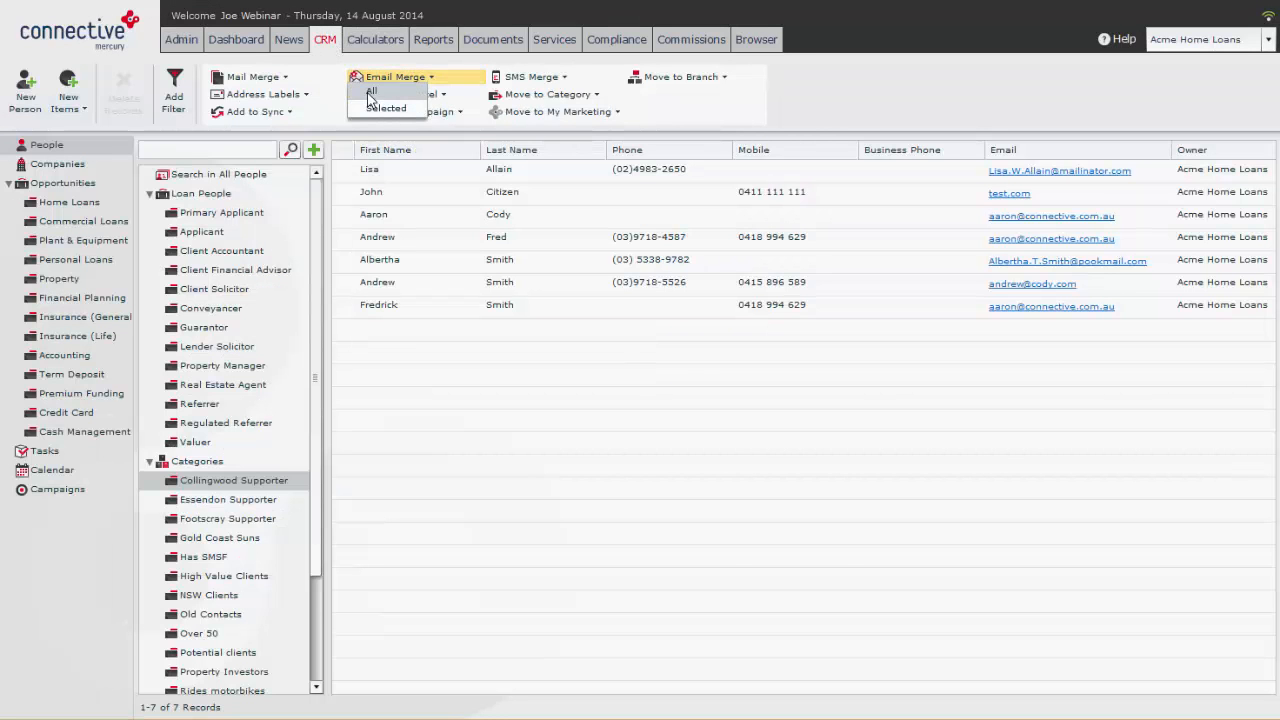
click(371, 93)
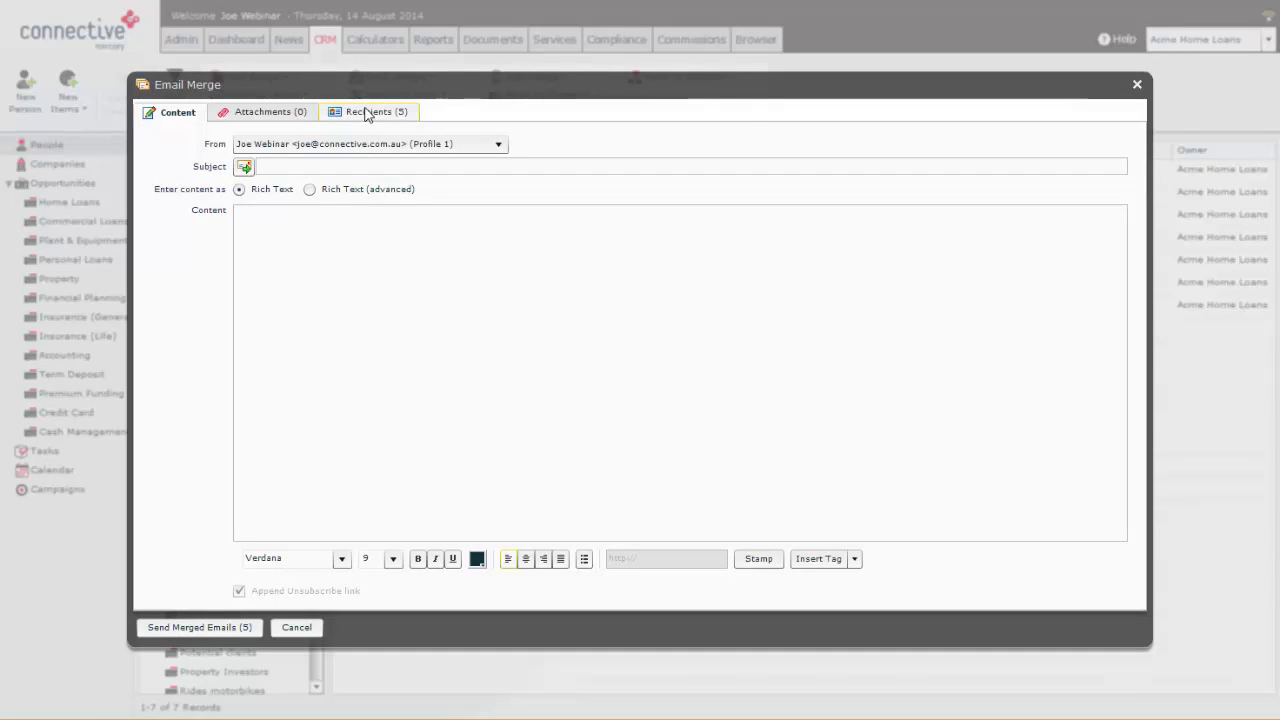
click(243, 169)
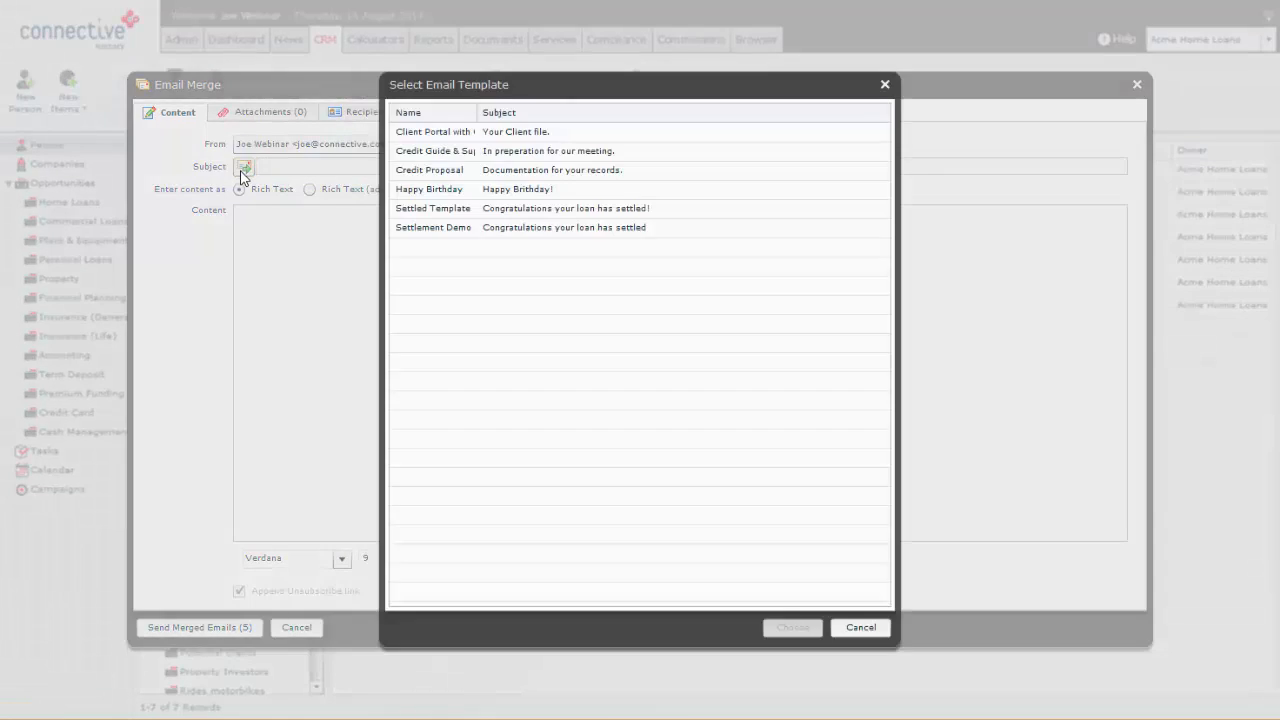
click(475, 208)
double_click(476, 208)
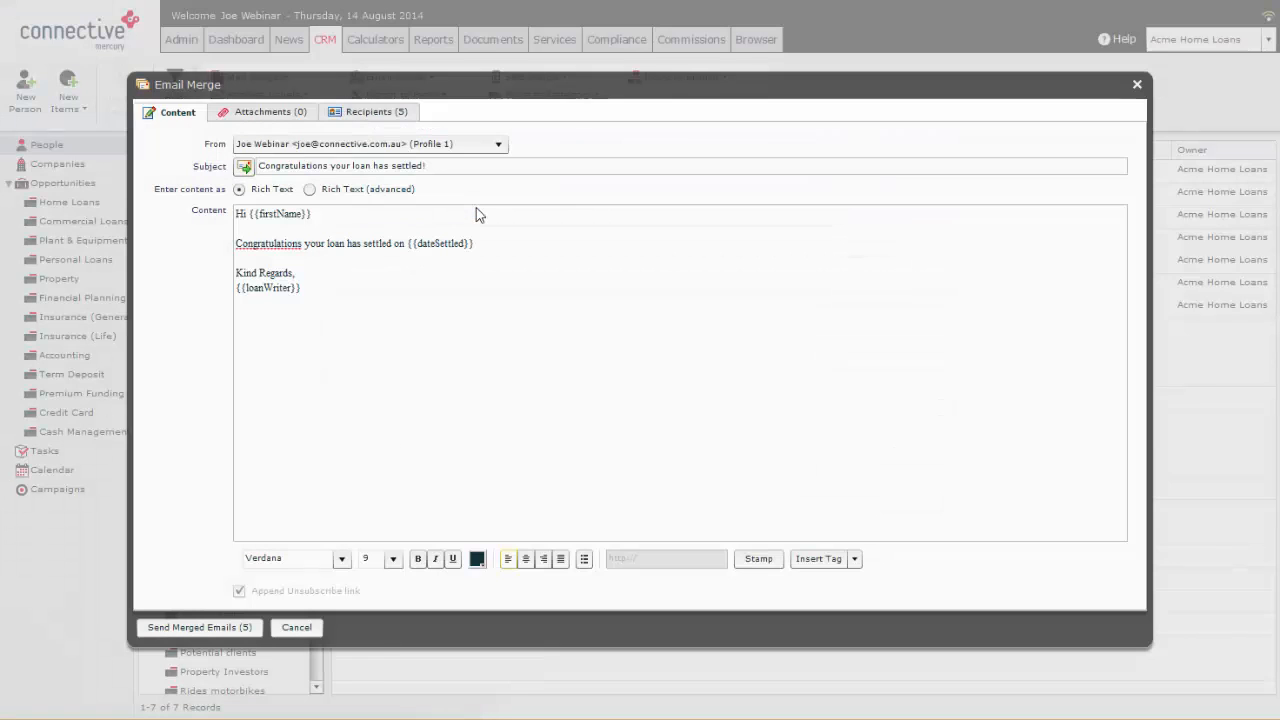
click(358, 115)
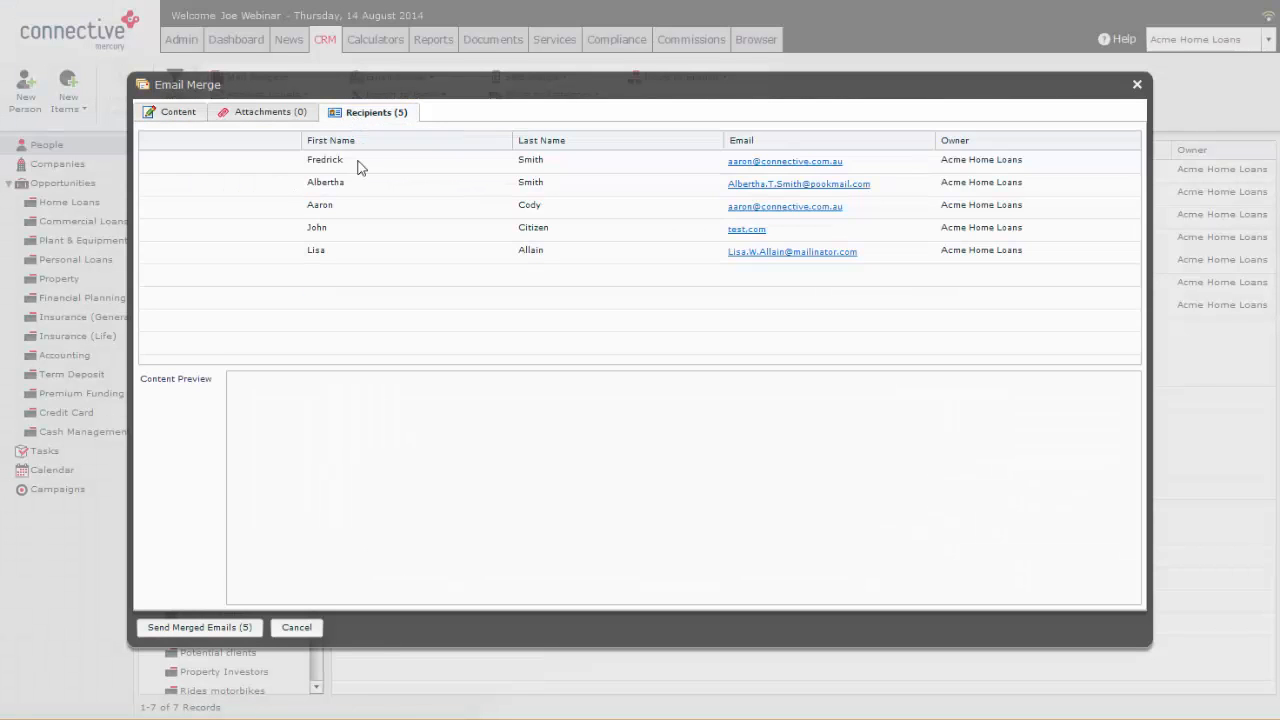
Step: Preview the merged Settled Template email for each of the first four recipients, and close the email merge without sending
click(359, 168)
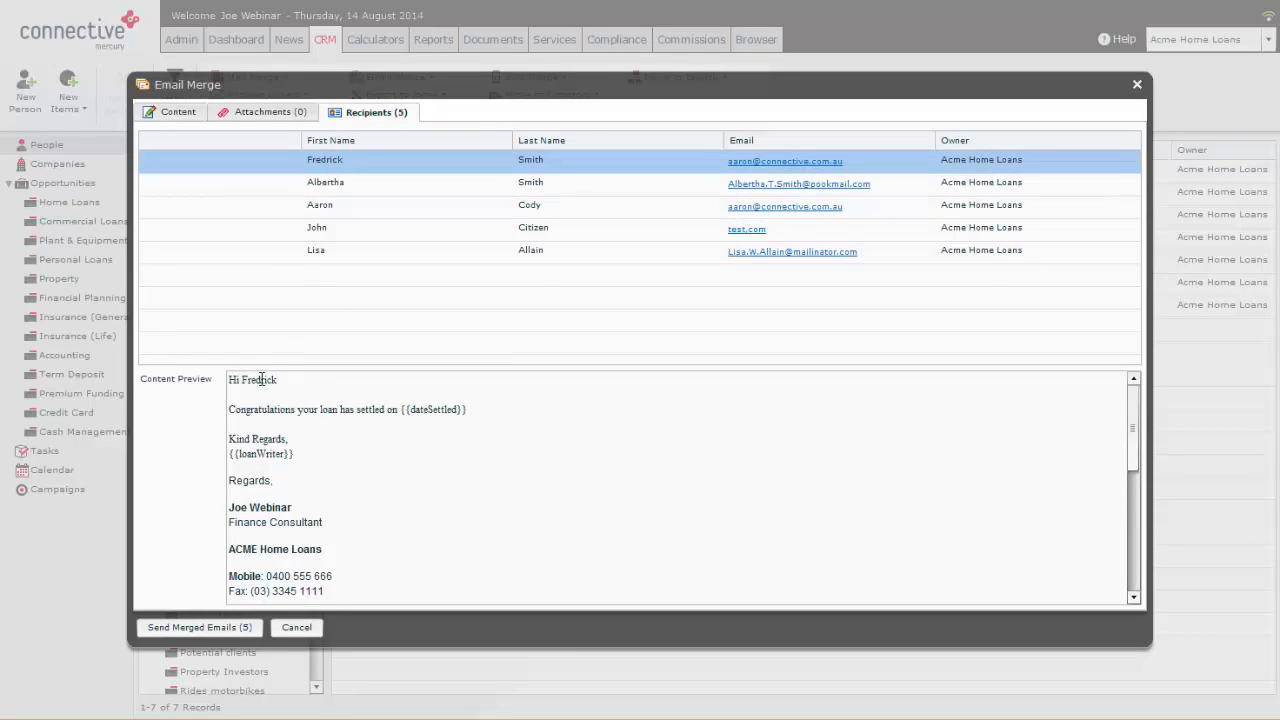
click(346, 183)
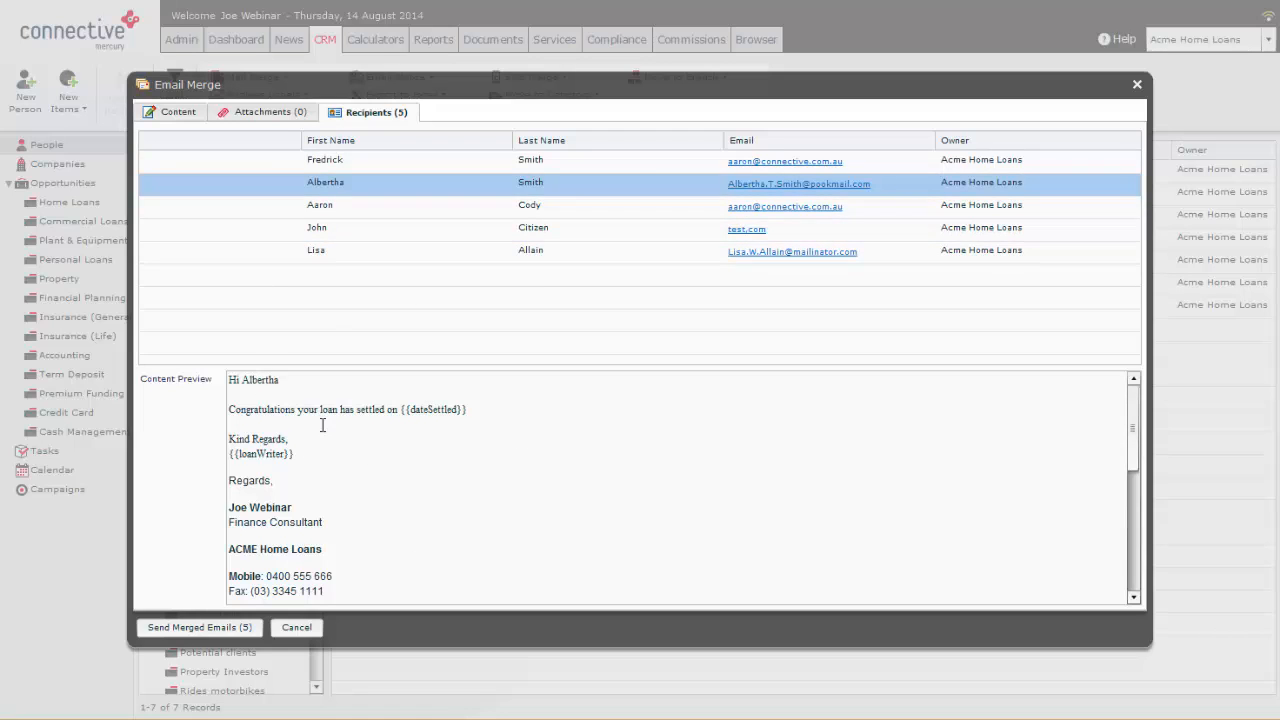
click(345, 204)
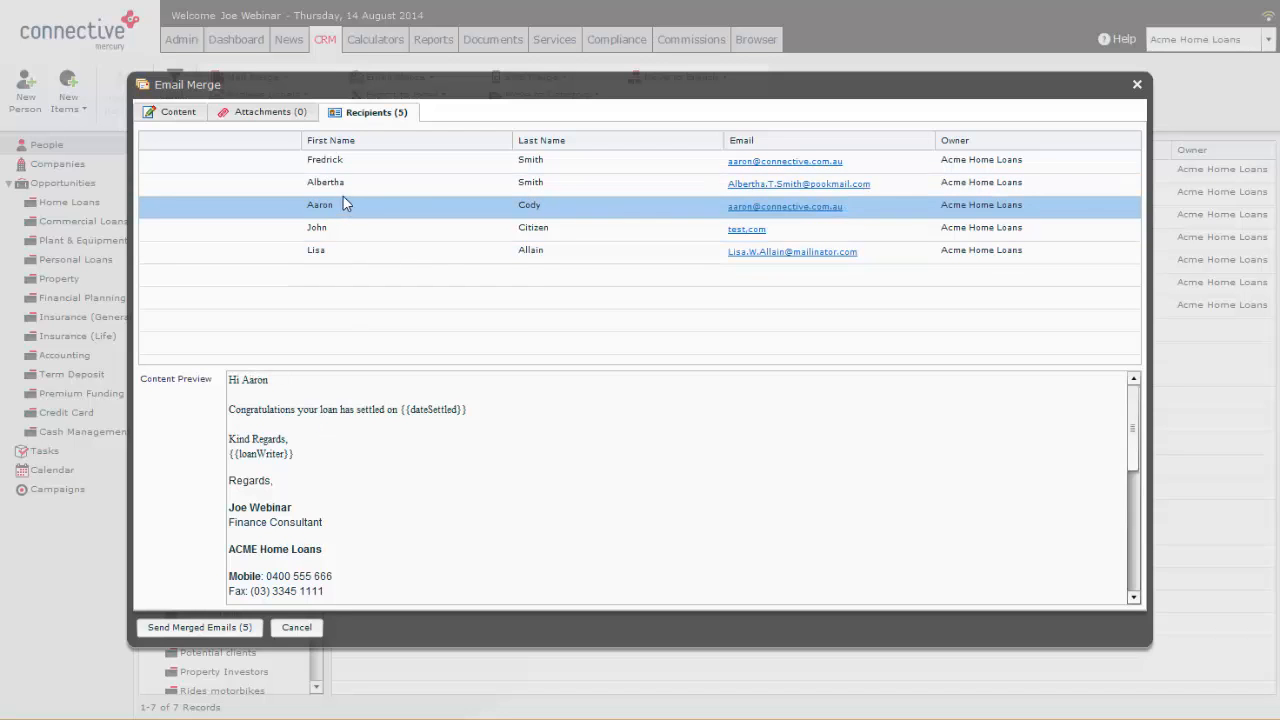
click(338, 230)
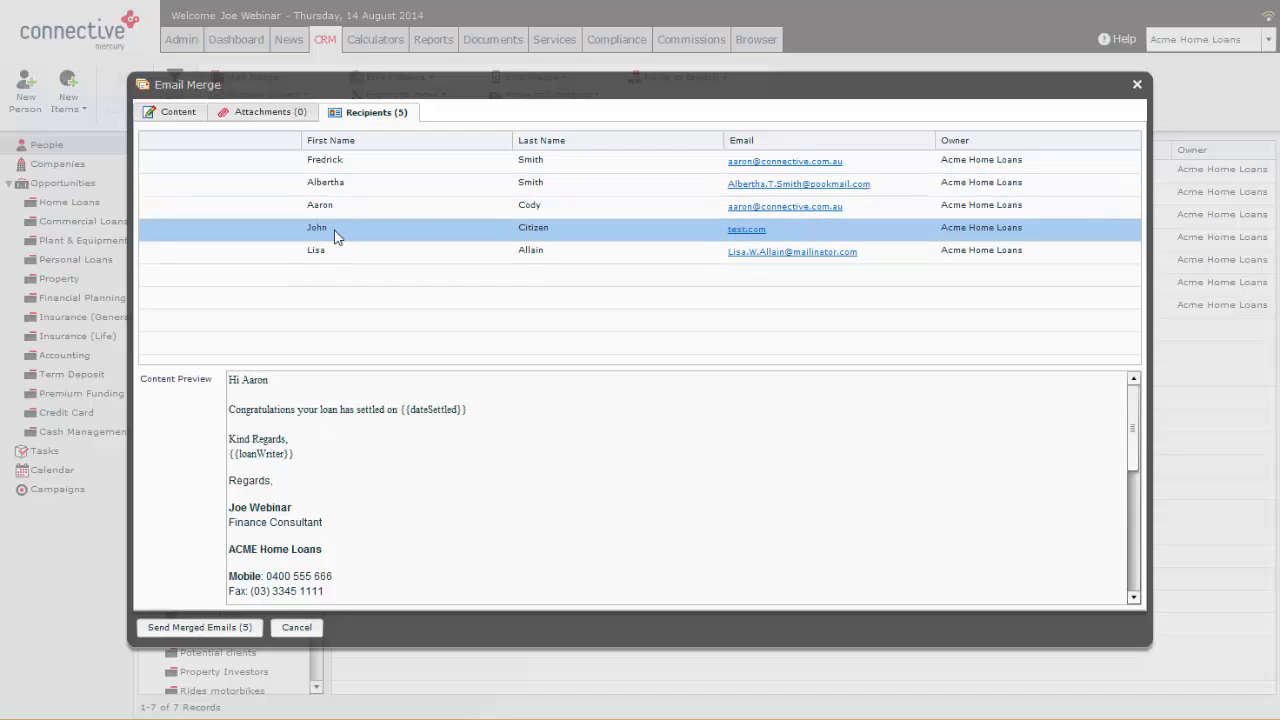
click(1138, 86)
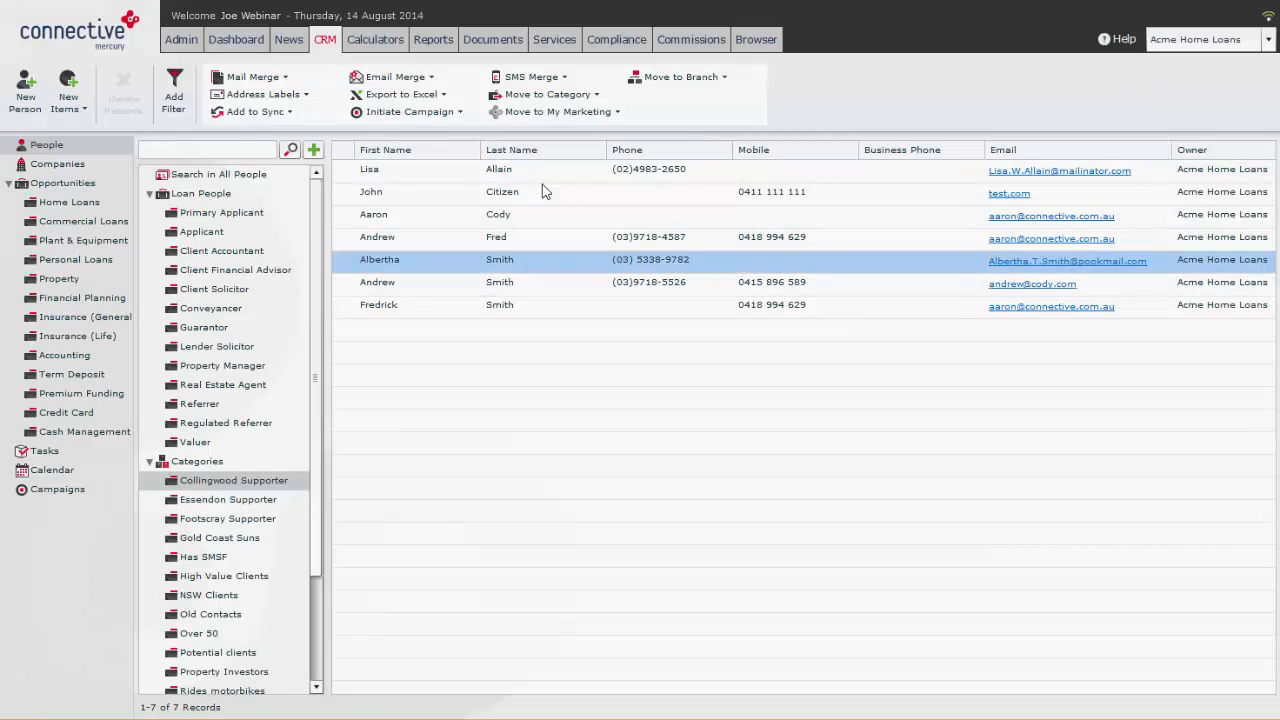
Step: Start a new Mercury user in the admin user management and fill in the mobile number
click(196, 42)
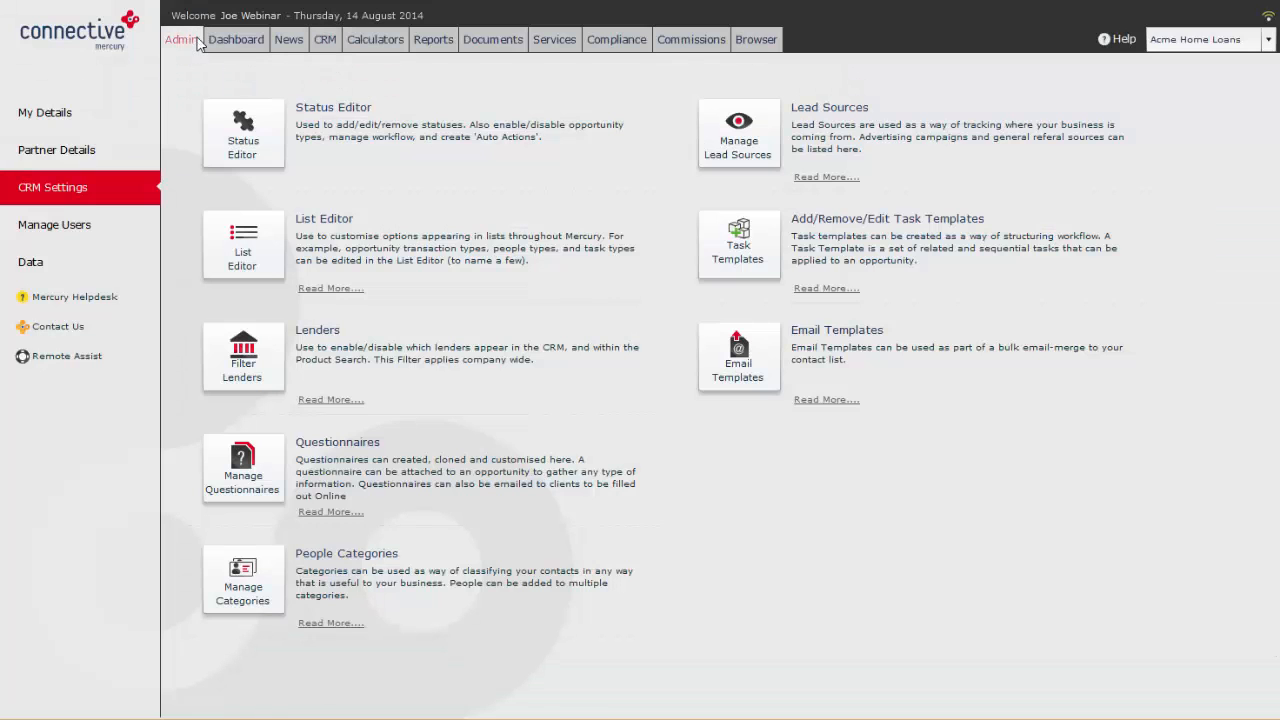
click(64, 223)
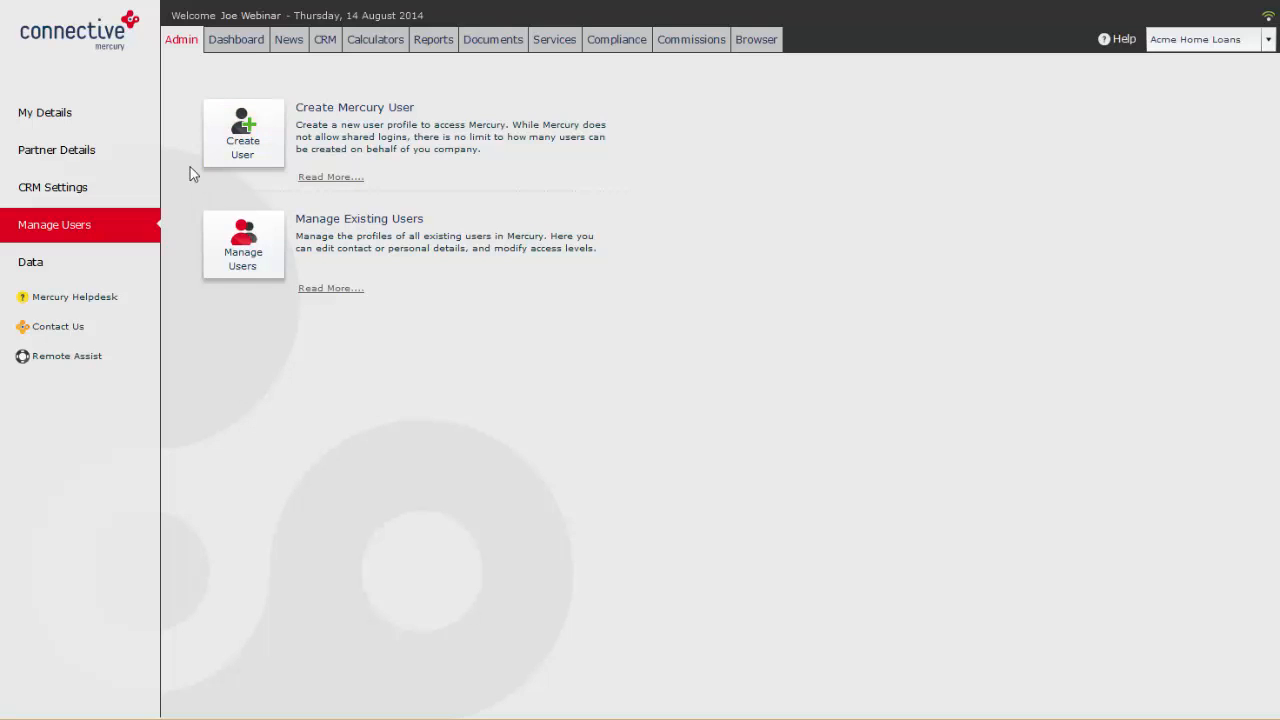
click(226, 160)
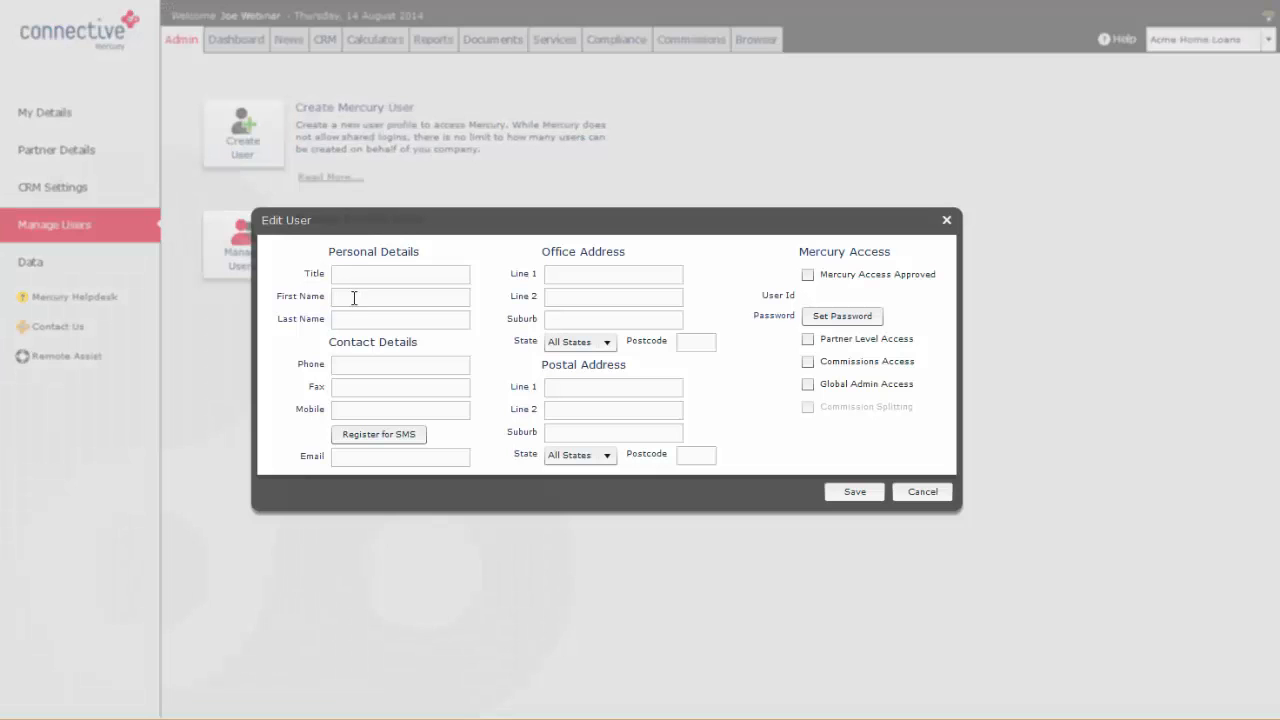
click(380, 409)
click(396, 456)
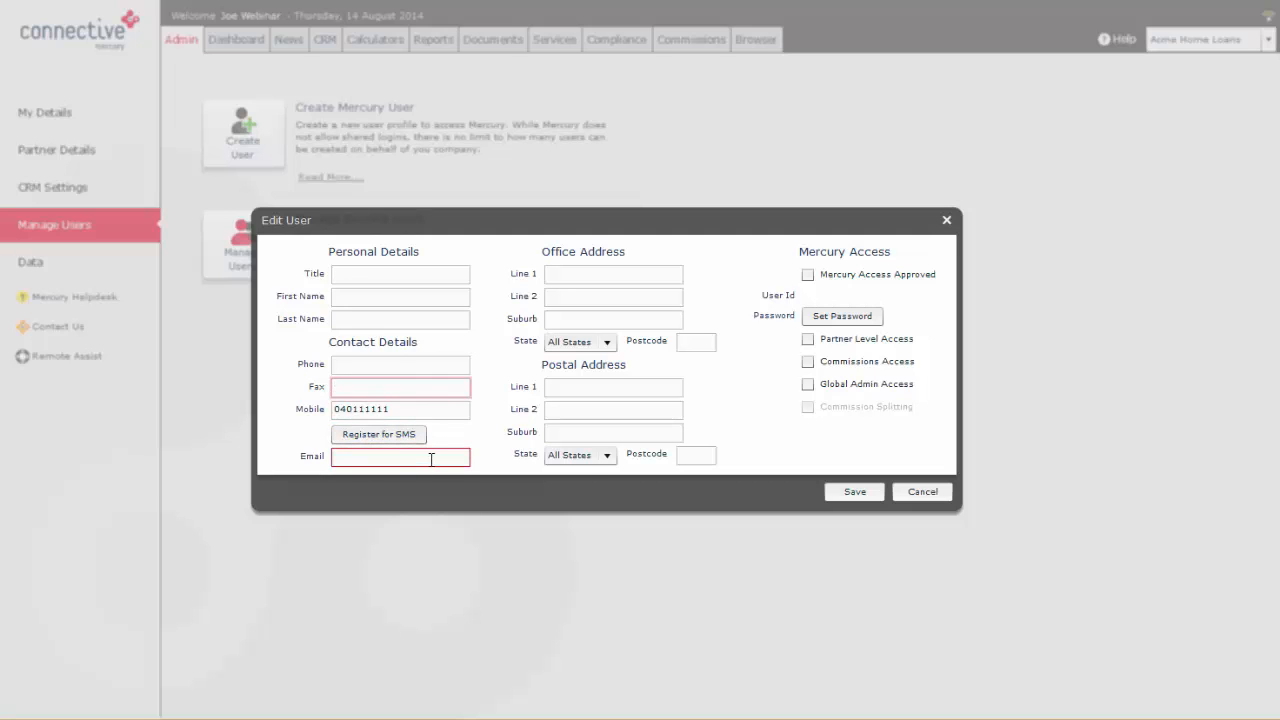
Step: Fill in the new user's title as mr, along with the first name, last name and email address
click(356, 271)
key(Tab)
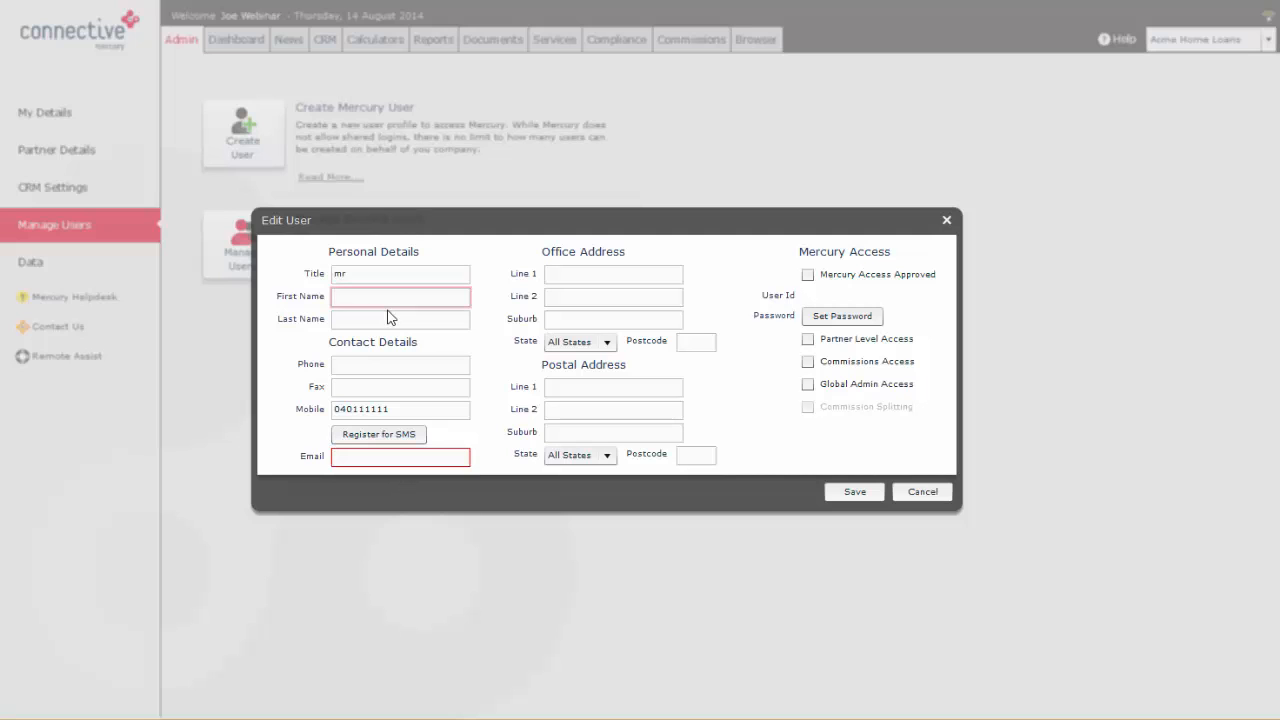
text(demo)
key(Tab)
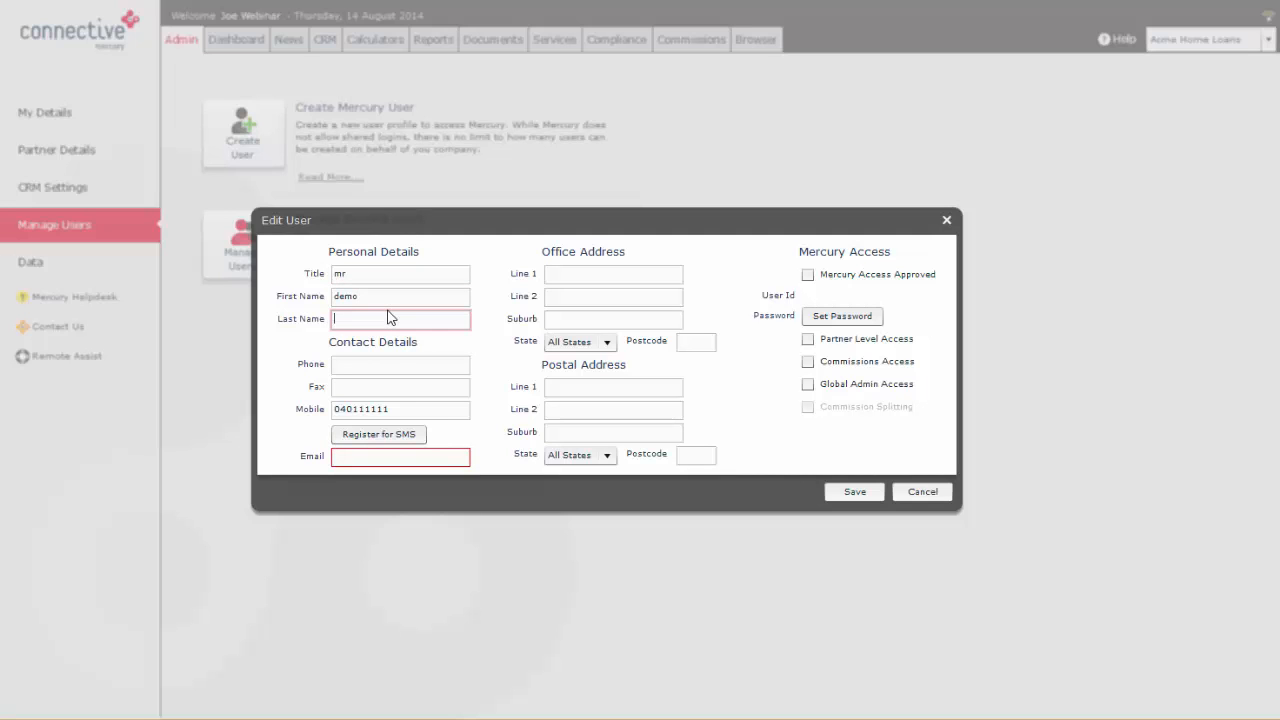
text(info)
click(437, 456)
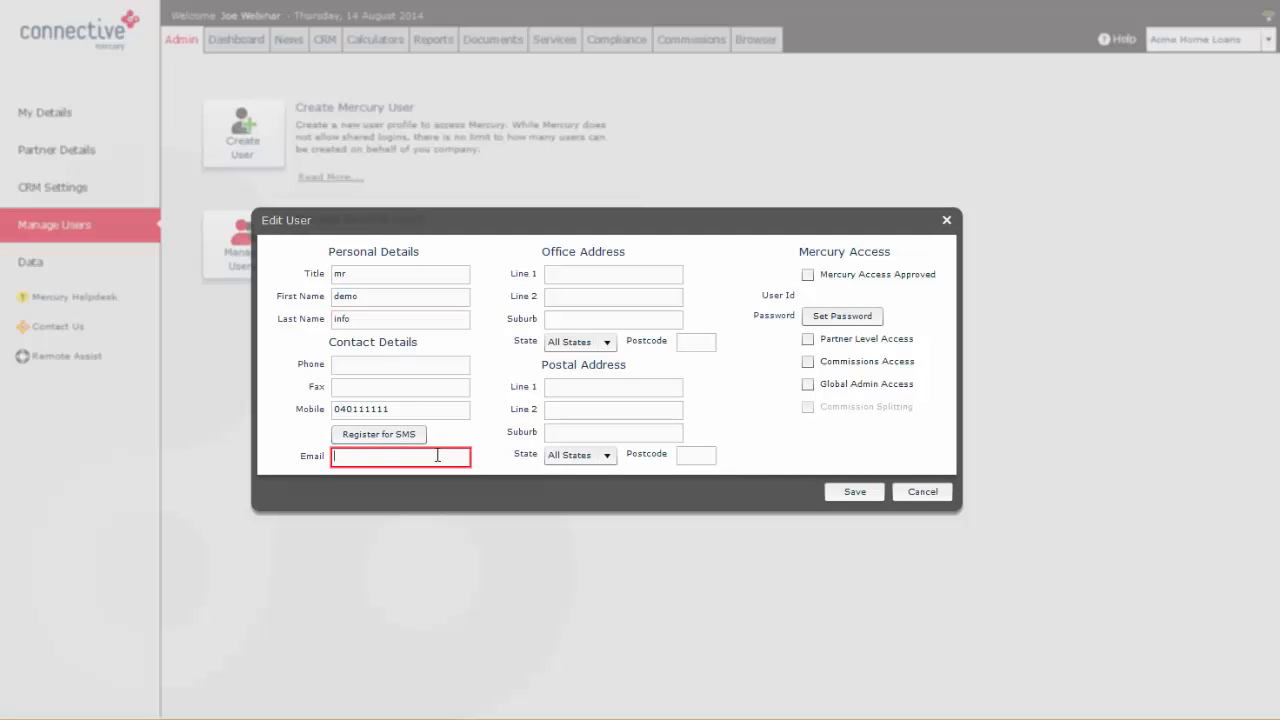
text(test@email.com)
click(588, 296)
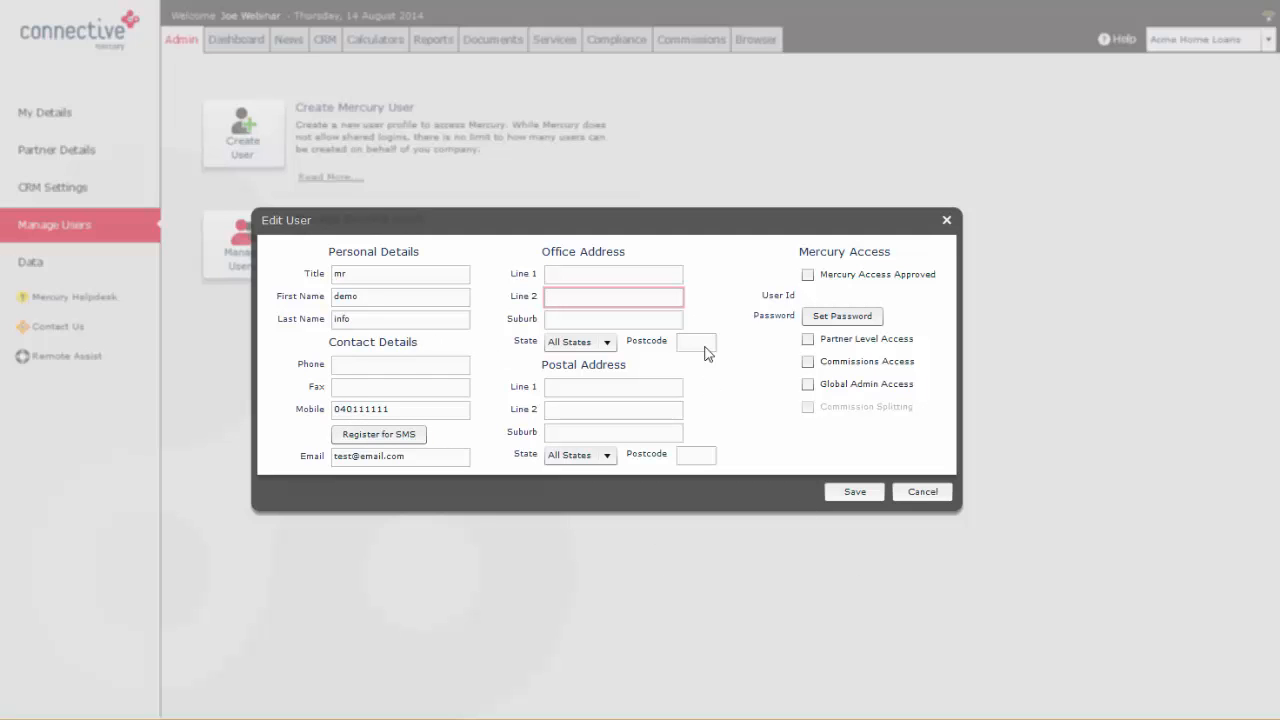
Step: View the password setting, toggle Mercury Access Approved and Global Admin Access for the new user, and cancel without saving
click(843, 316)
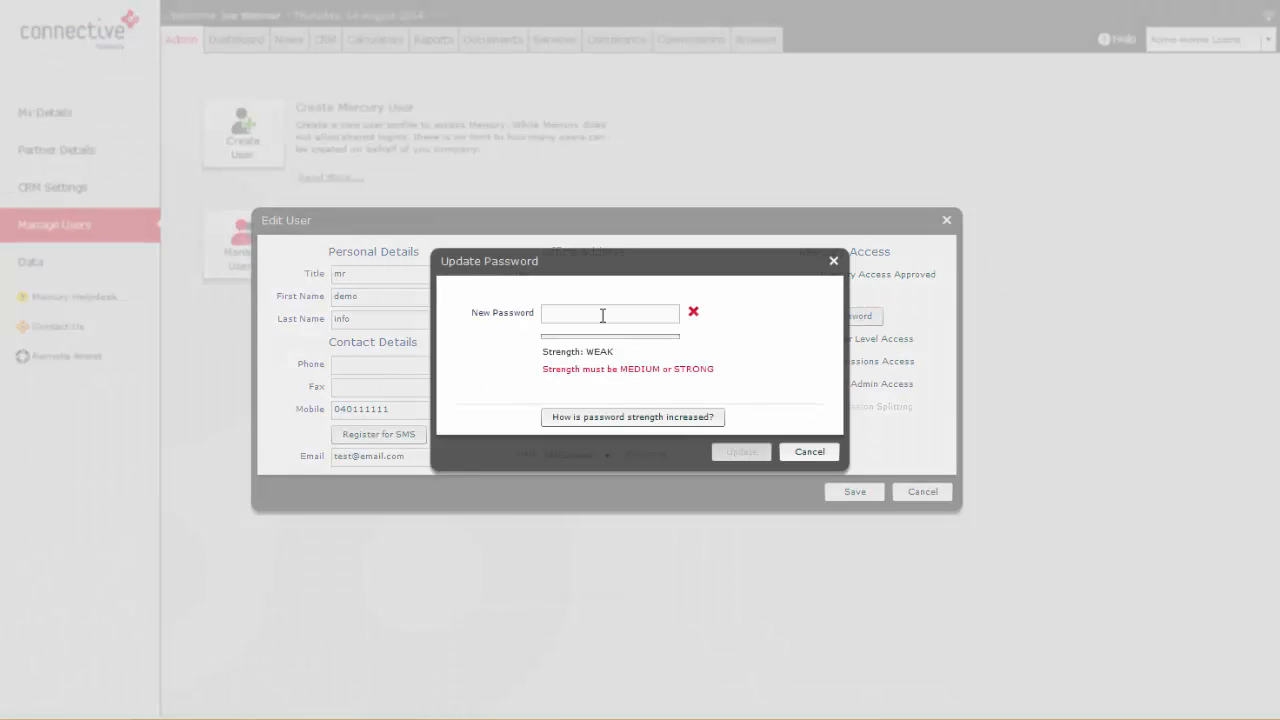
click(834, 261)
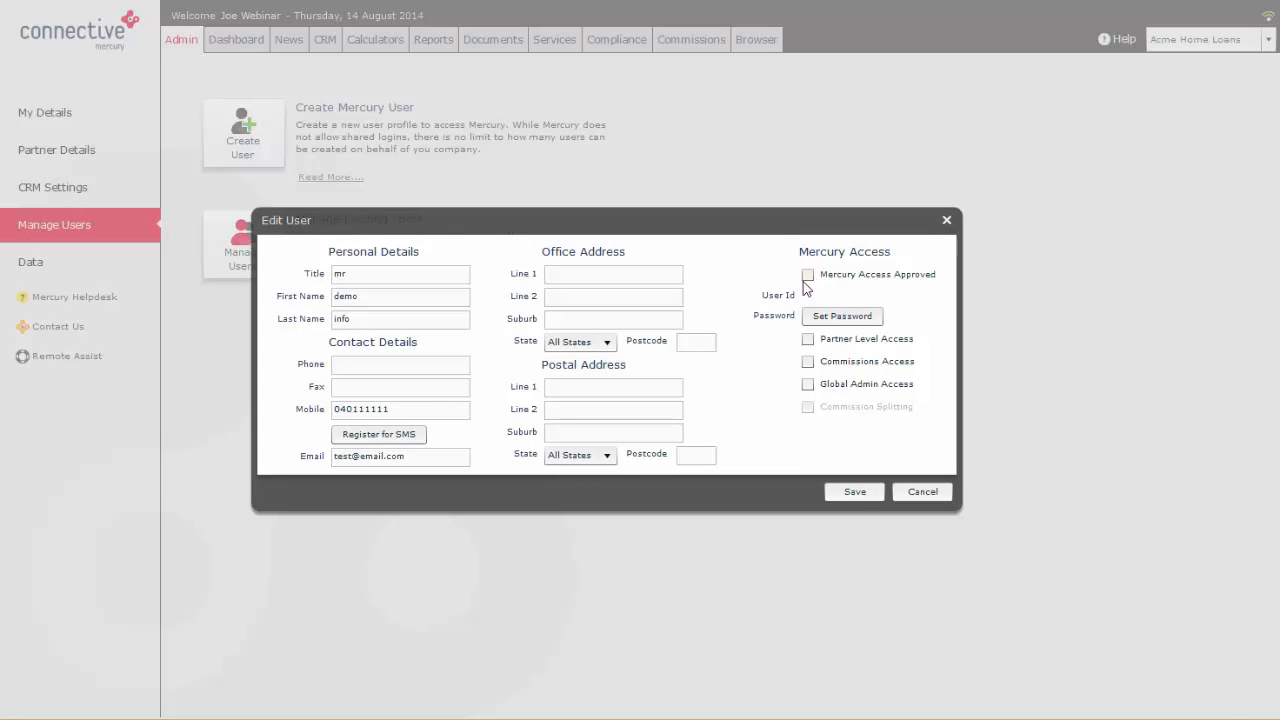
click(809, 277)
click(808, 385)
click(922, 492)
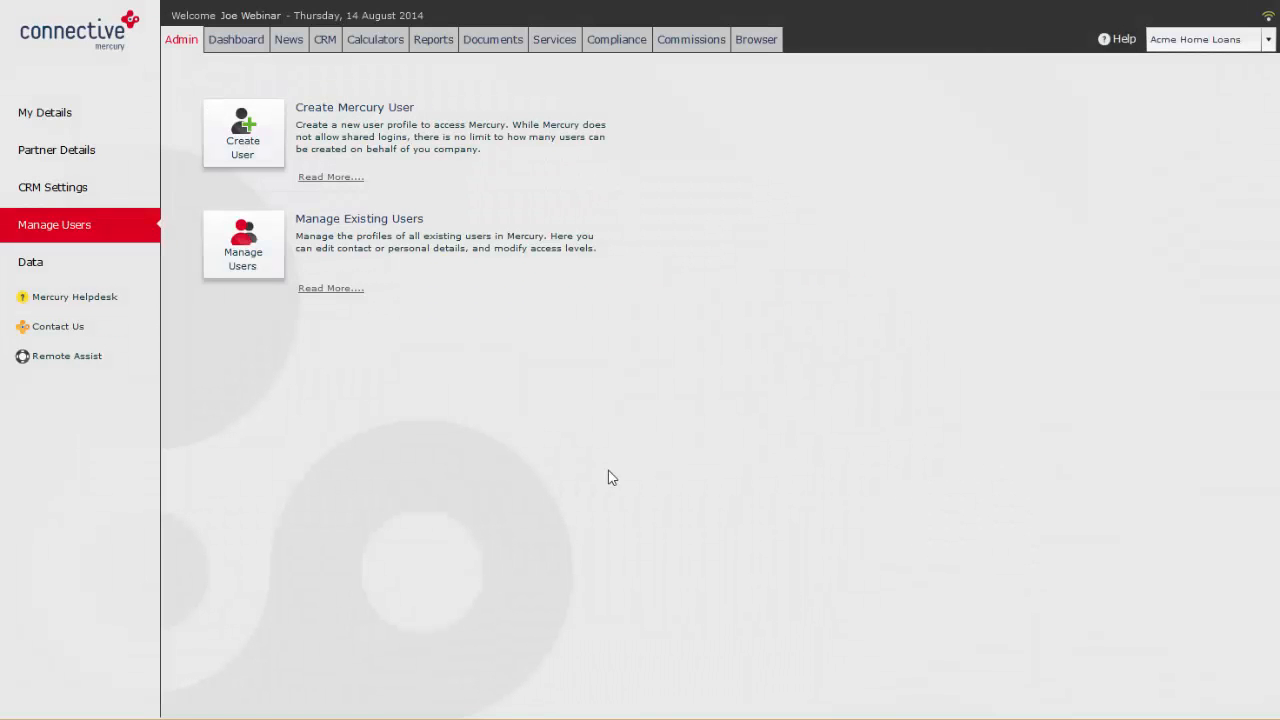
Step: Examine the second active user's details and Mercury access levels among the existing users, and close the profile unchanged
click(245, 250)
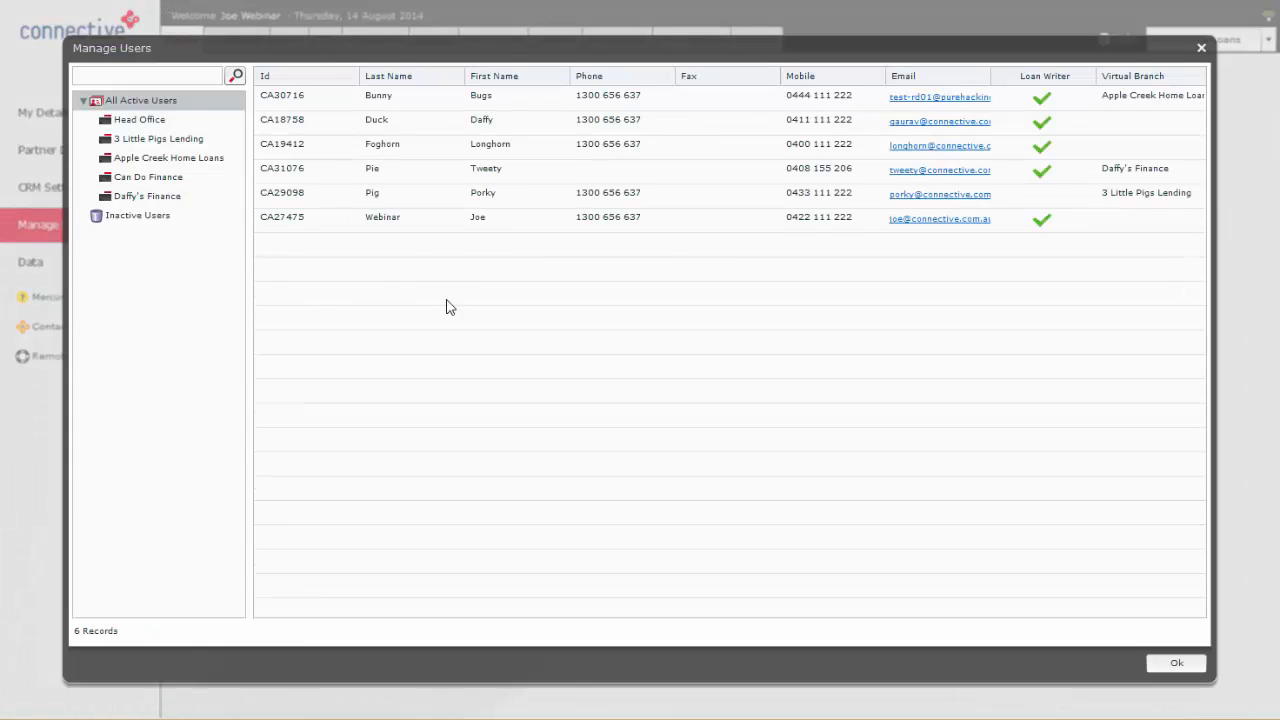
double_click(373, 127)
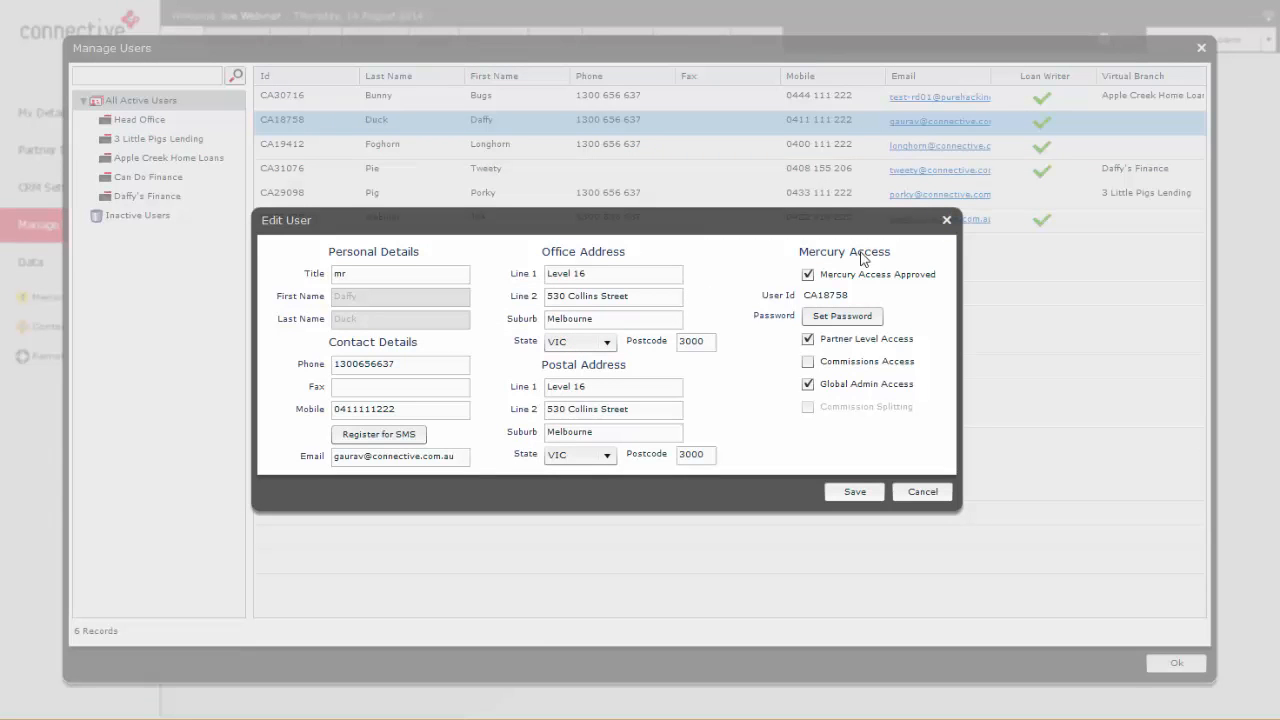
click(946, 219)
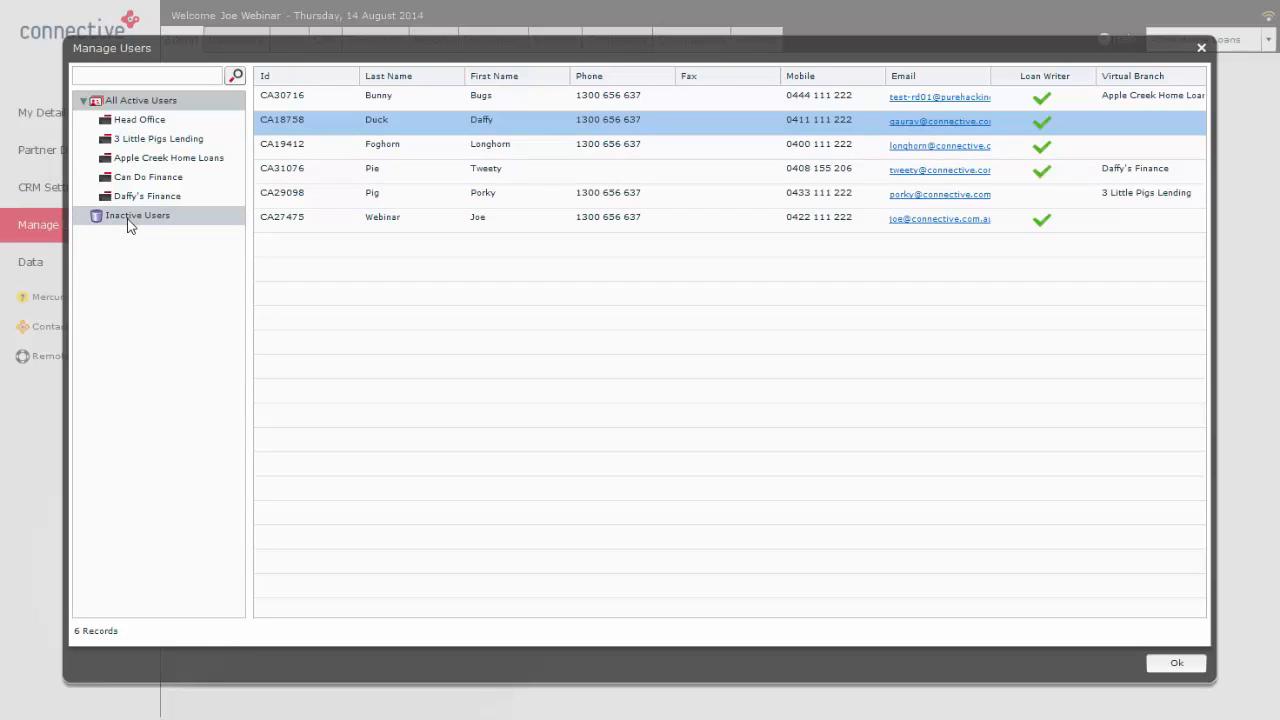
Step: Examine the contact import in the admin Data settings, dismiss its file selection without importing, and check the CRM sync settings
click(40, 262)
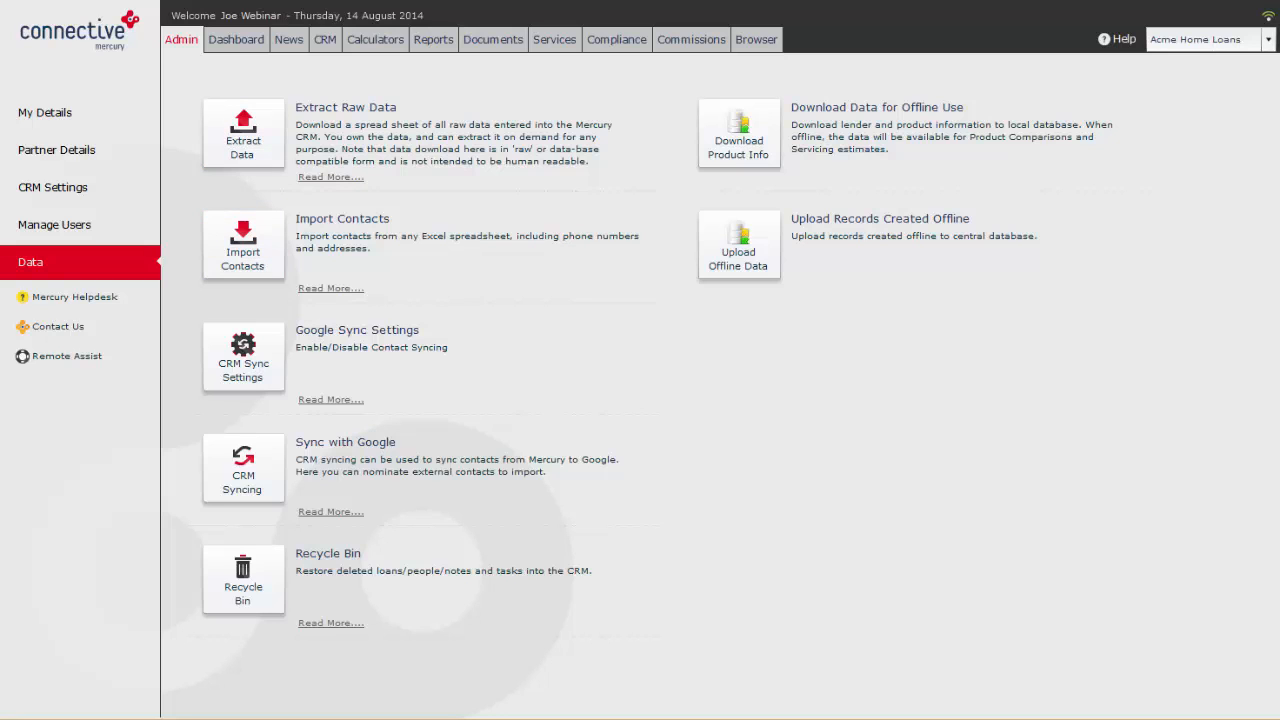
click(261, 250)
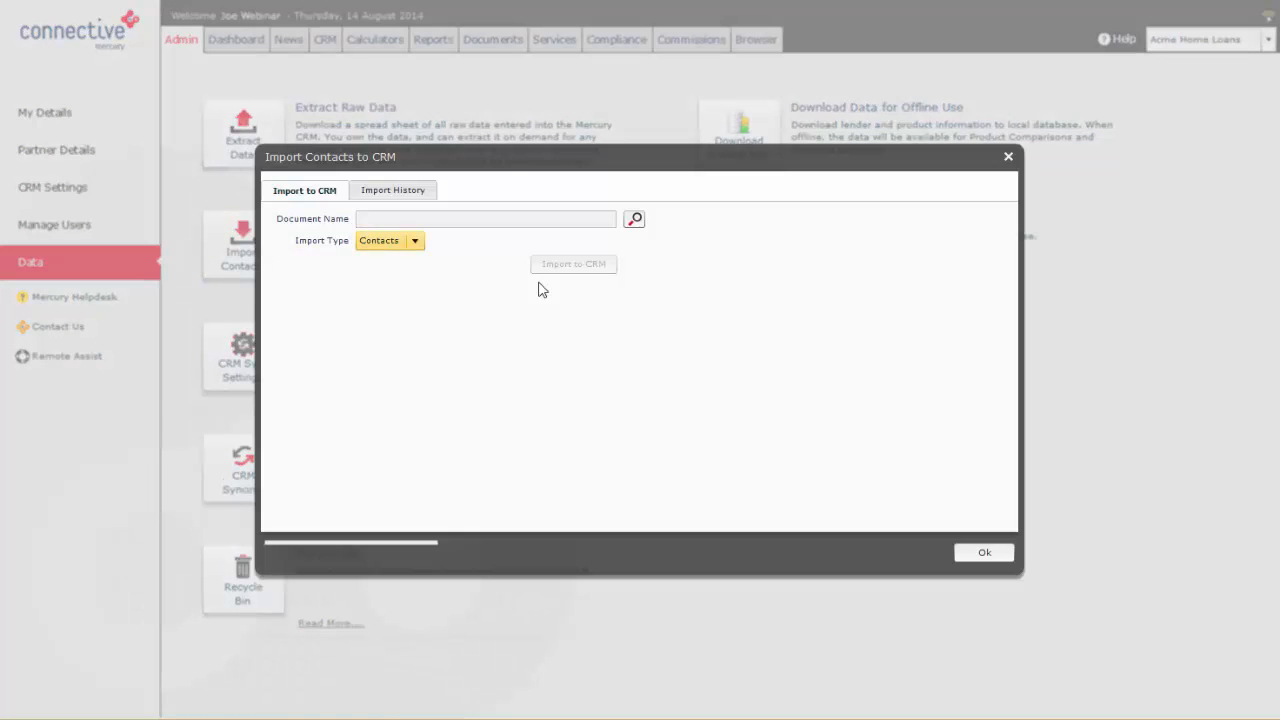
click(636, 221)
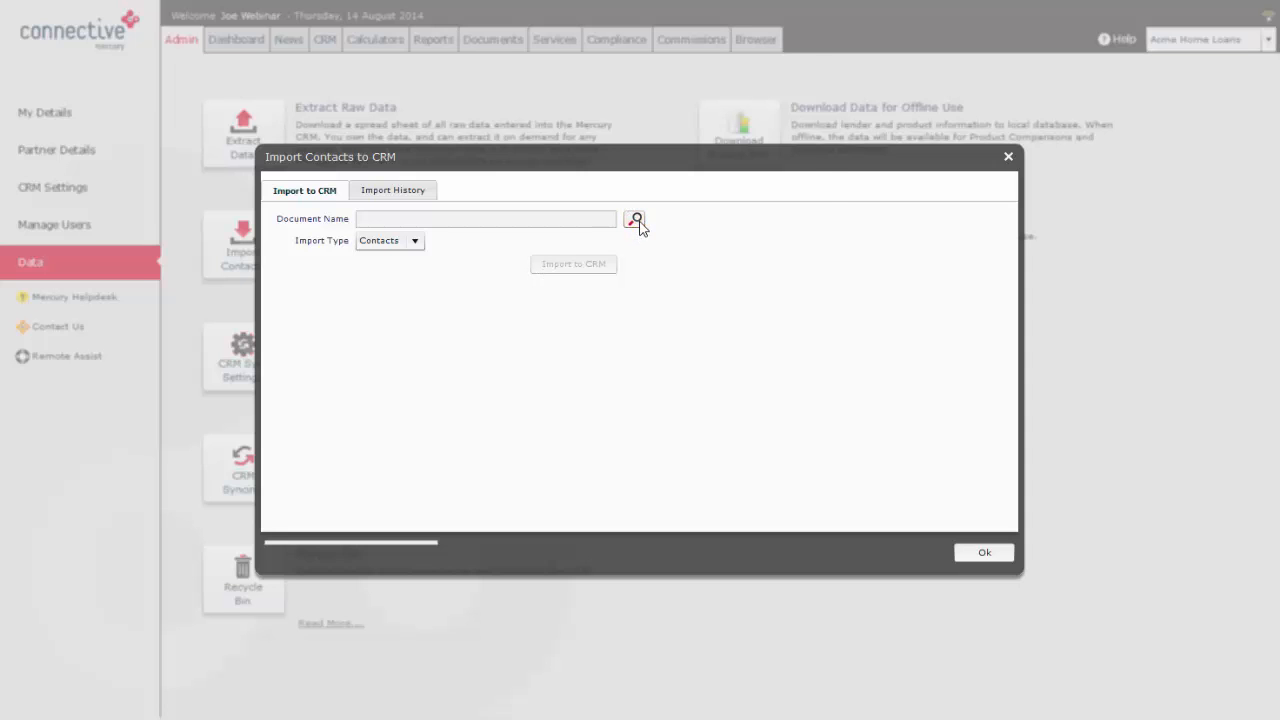
click(770, 440)
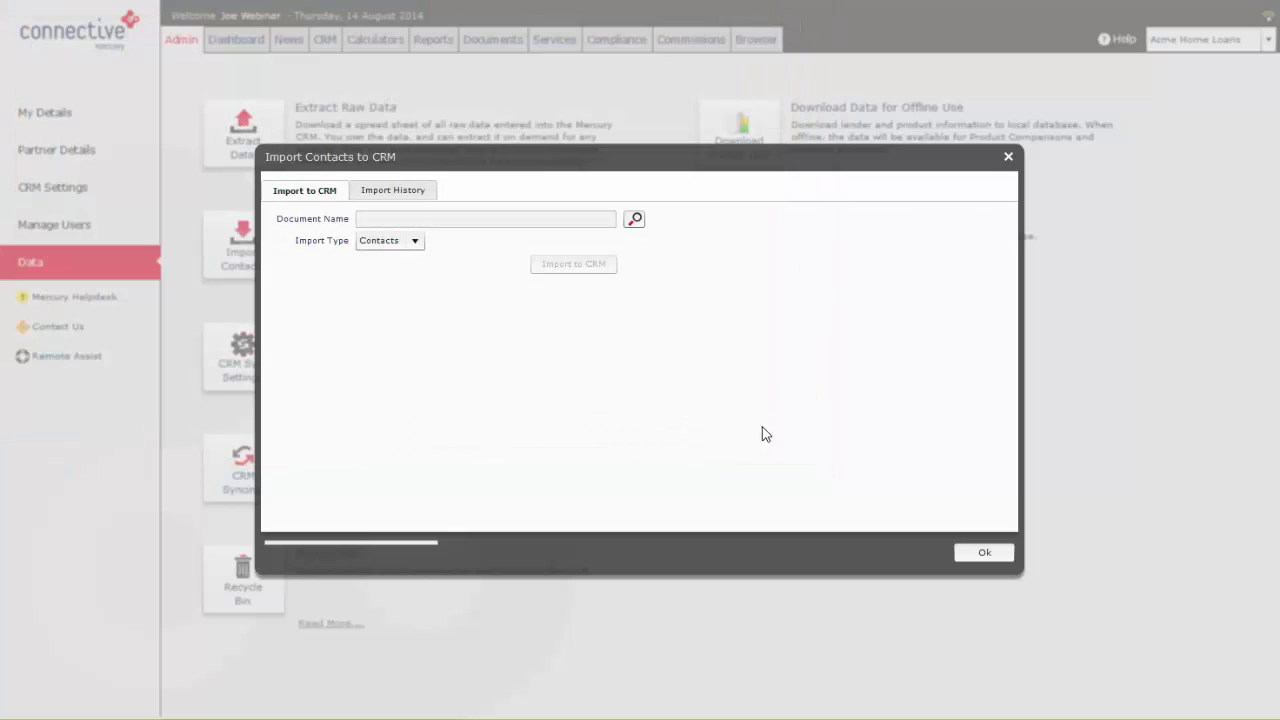
click(1008, 157)
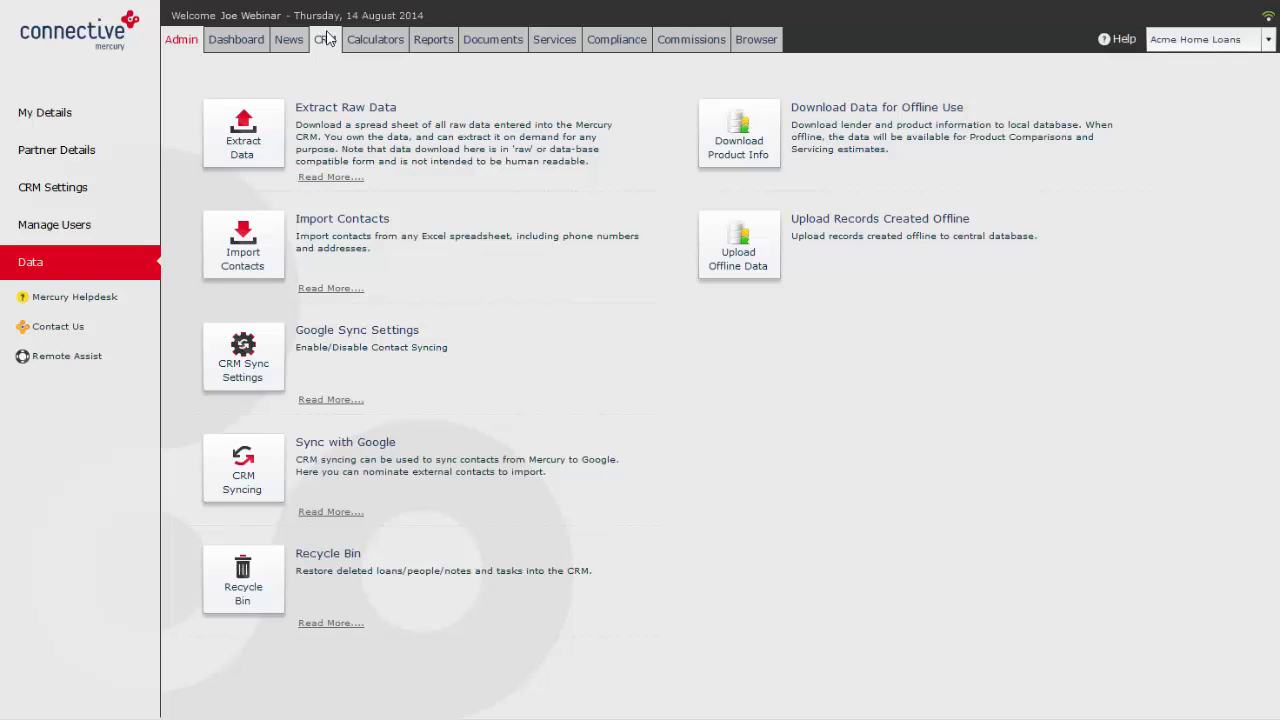
click(250, 362)
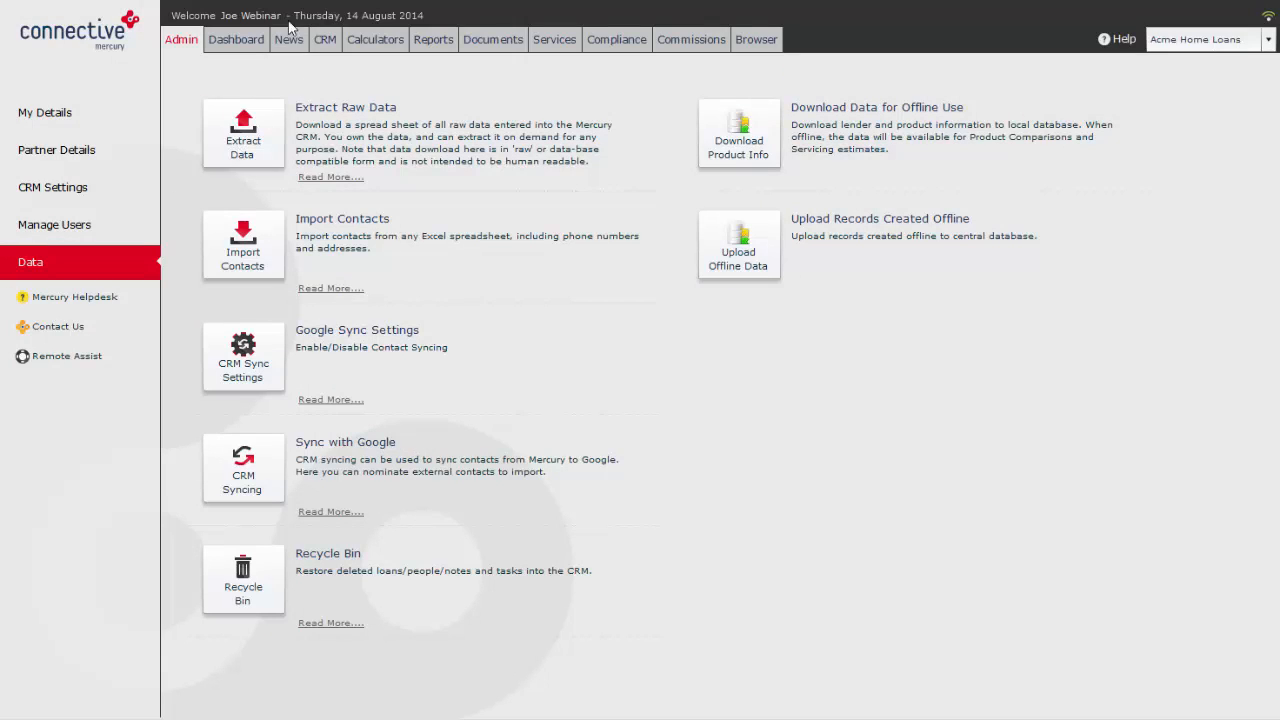
Step: Add only the second person in the CRM's Collingwood Supporter category to the contact sync
click(323, 40)
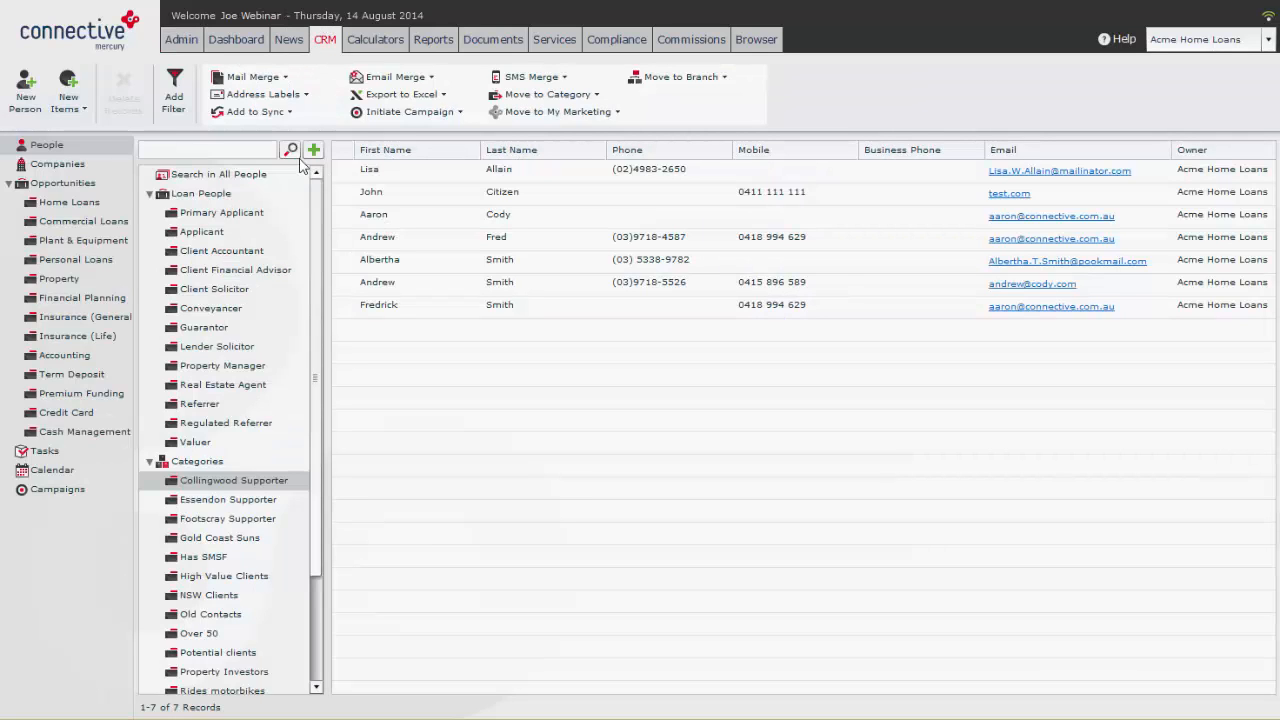
click(428, 181)
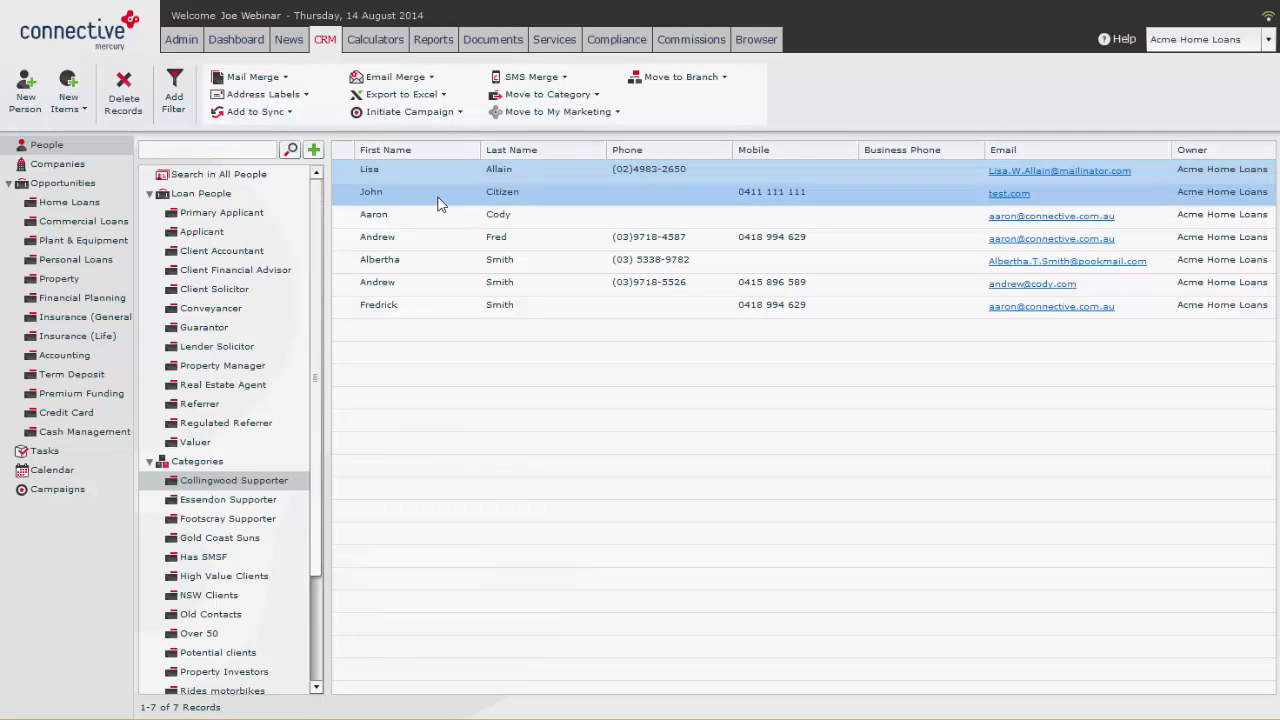
shift+click(494, 302)
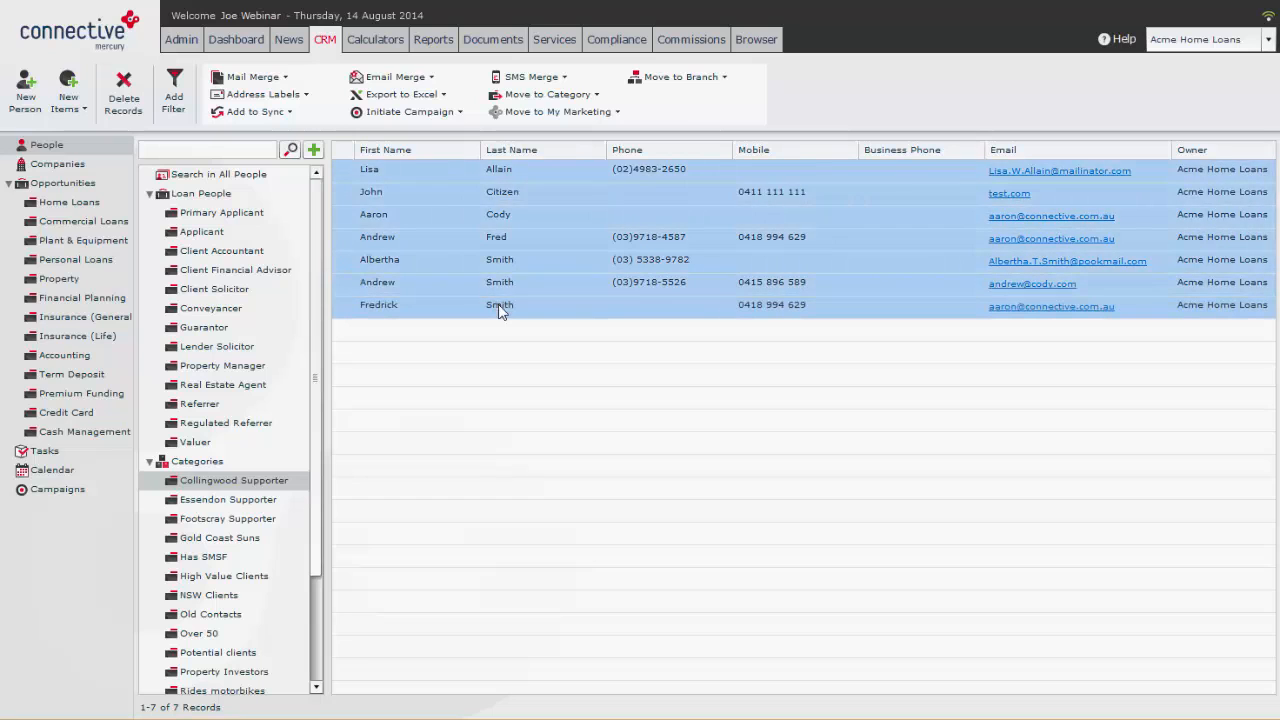
click(262, 113)
click(415, 189)
click(262, 112)
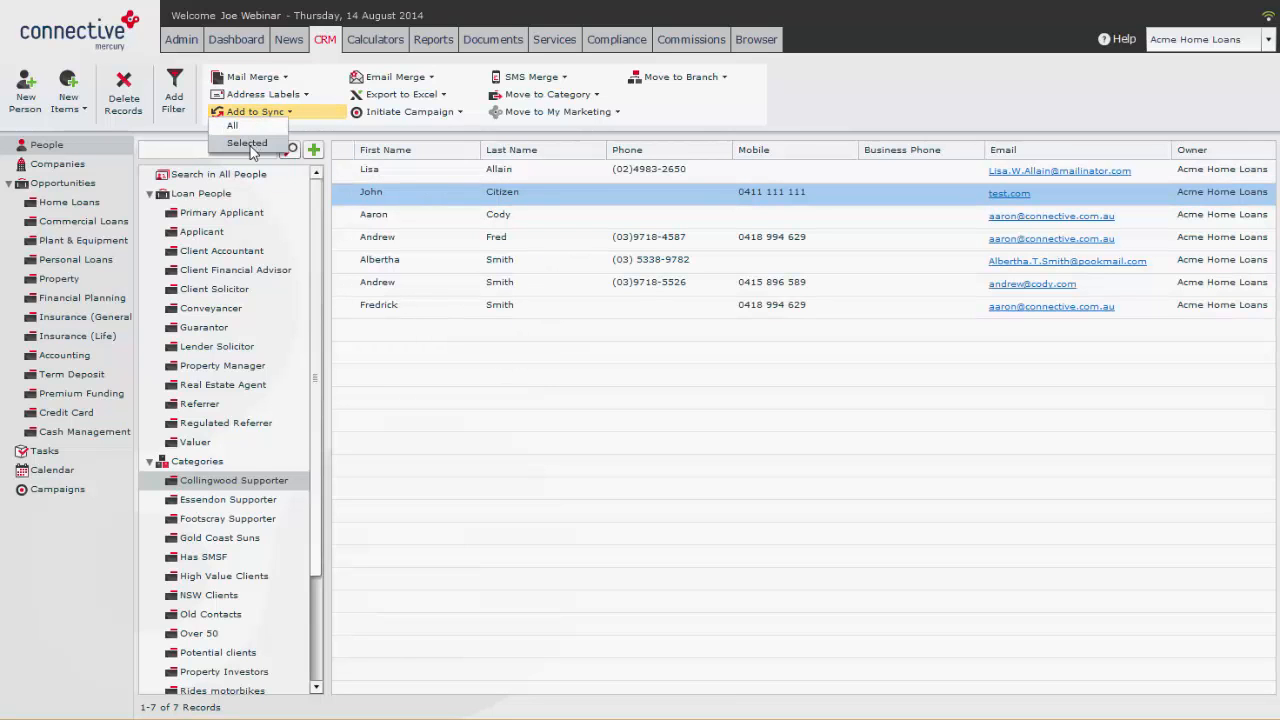
click(255, 150)
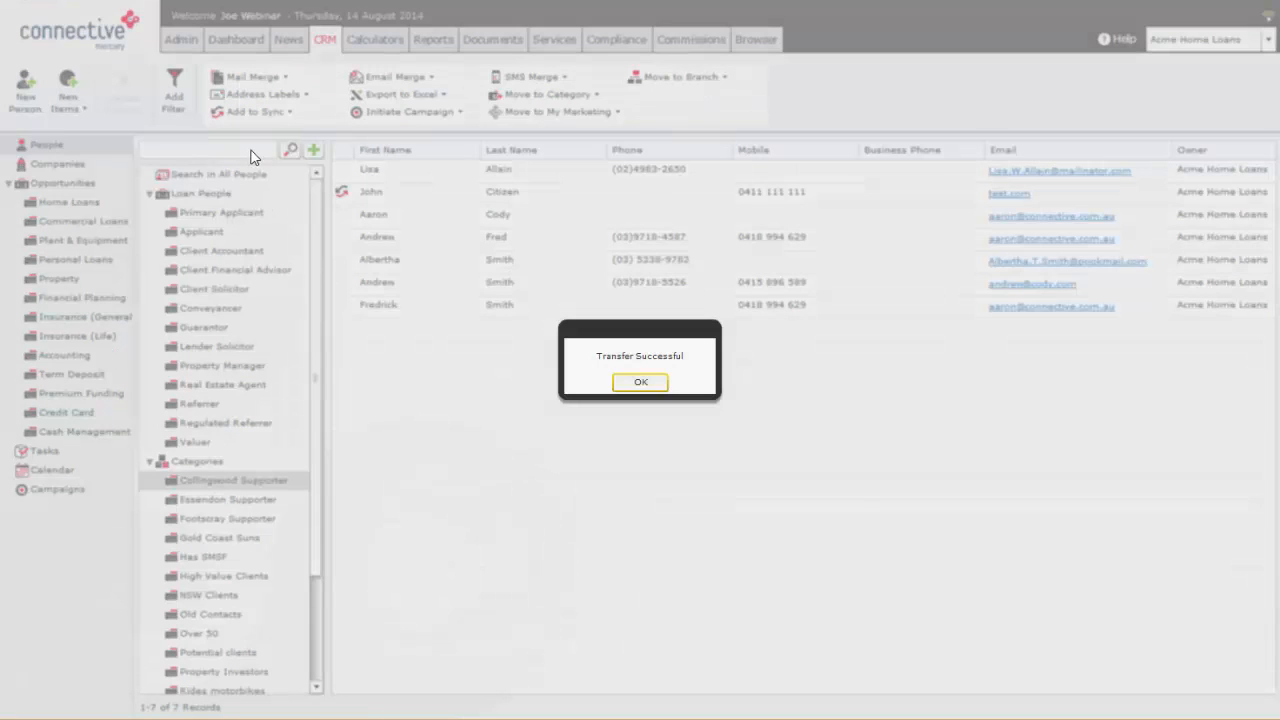
click(645, 386)
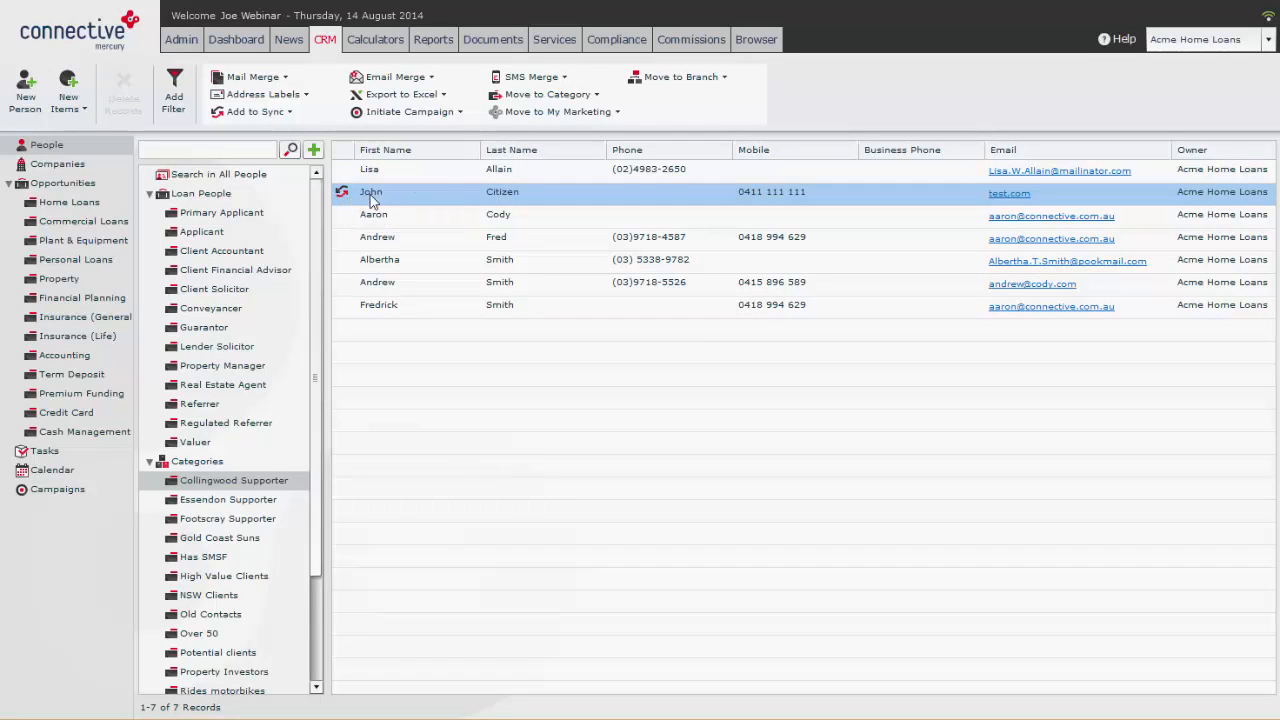
click(515, 210)
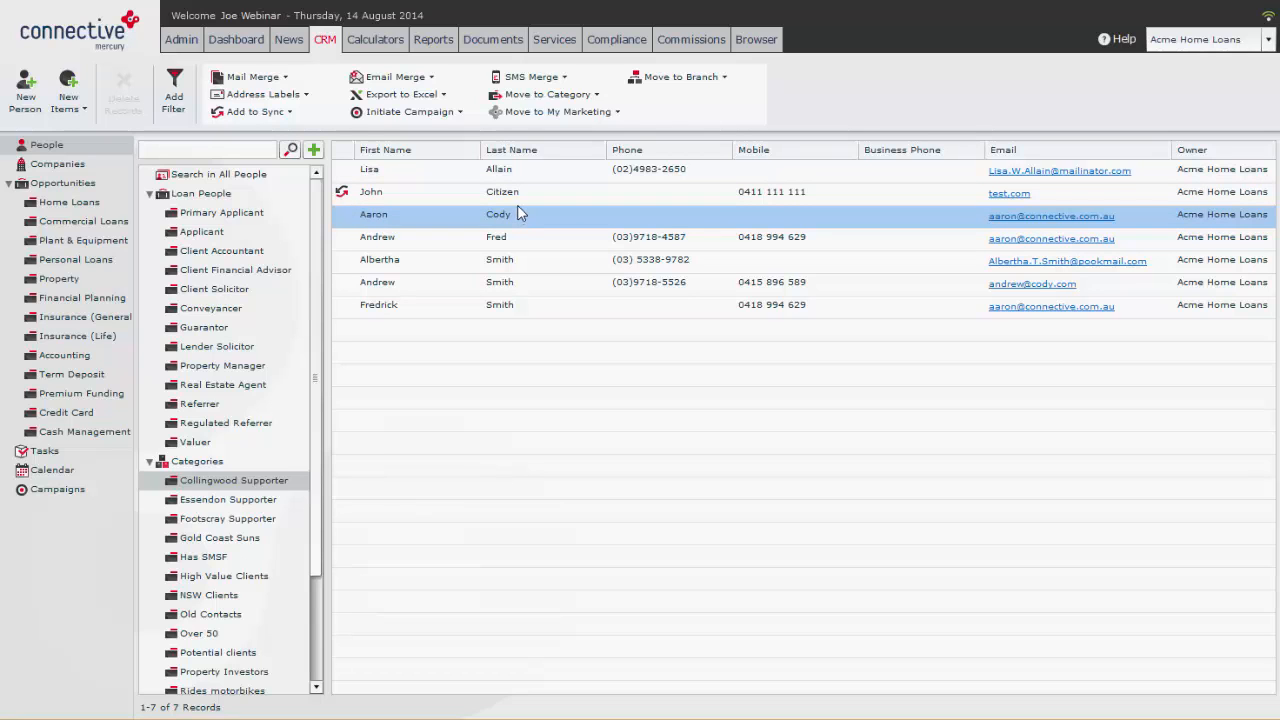
click(434, 196)
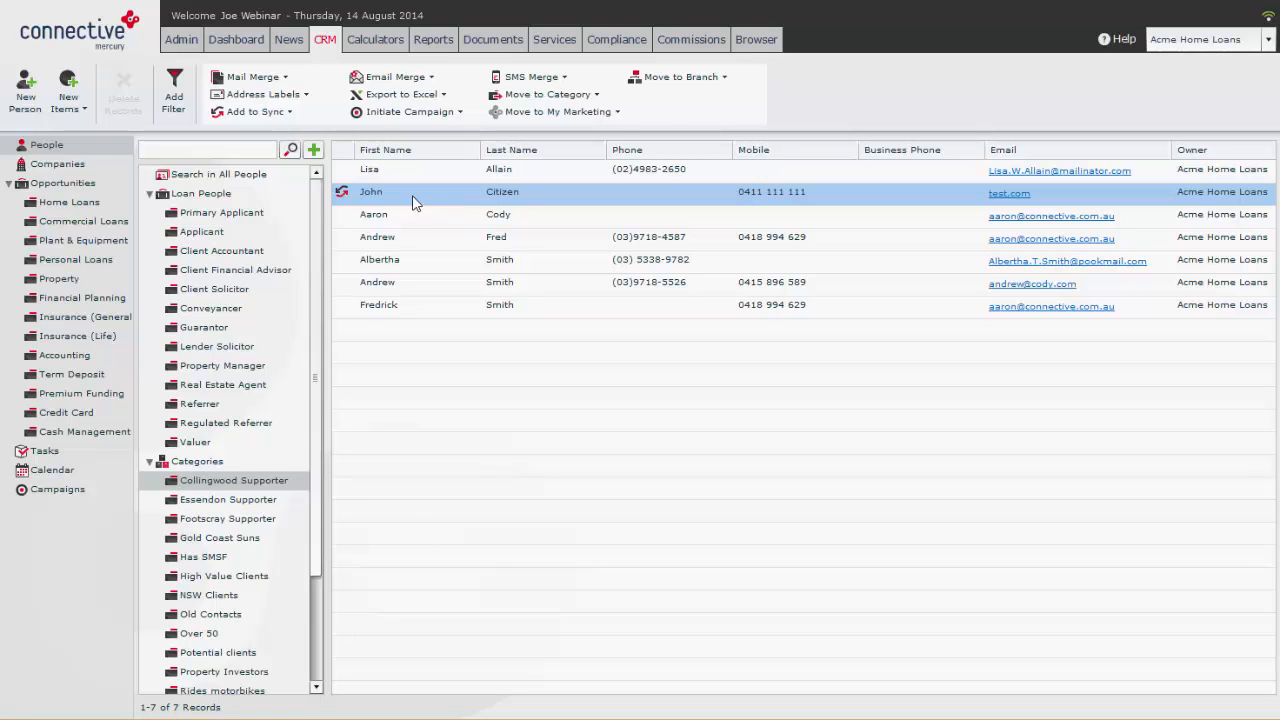
Step: Open CRM Syncing in the admin Data settings, and dismiss its calendar and contact sync settings unchanged
click(183, 42)
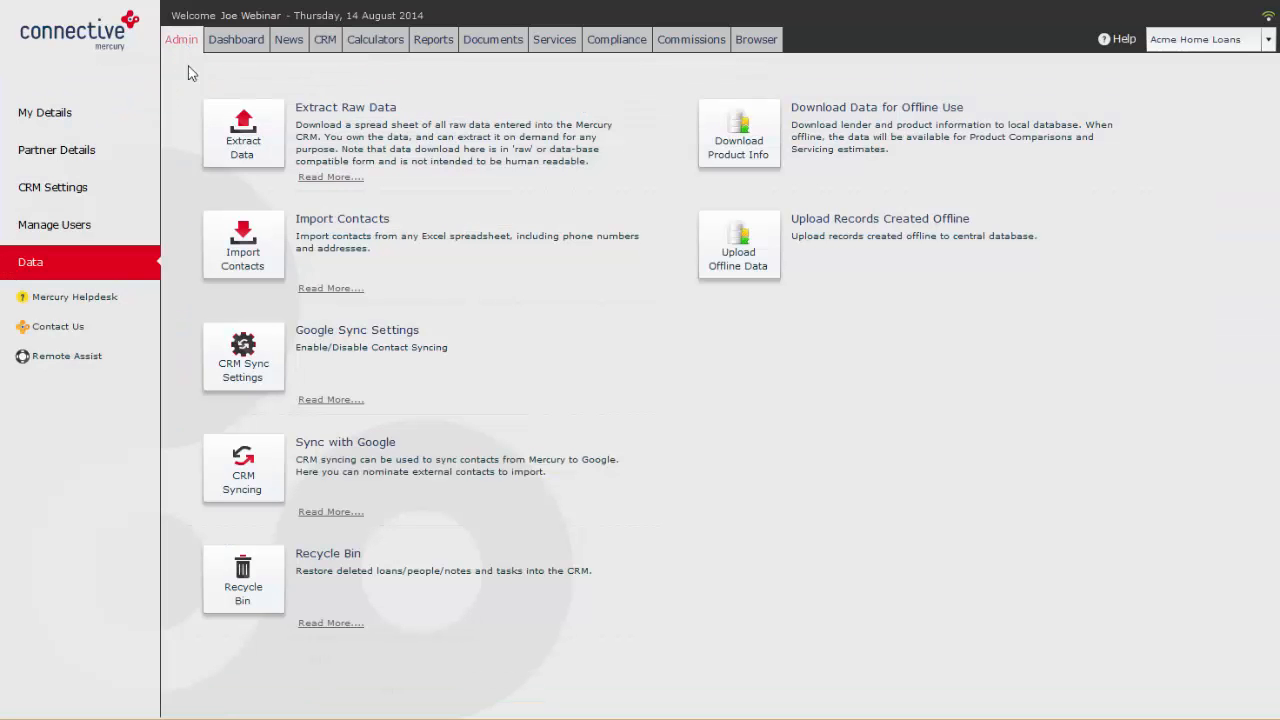
click(254, 469)
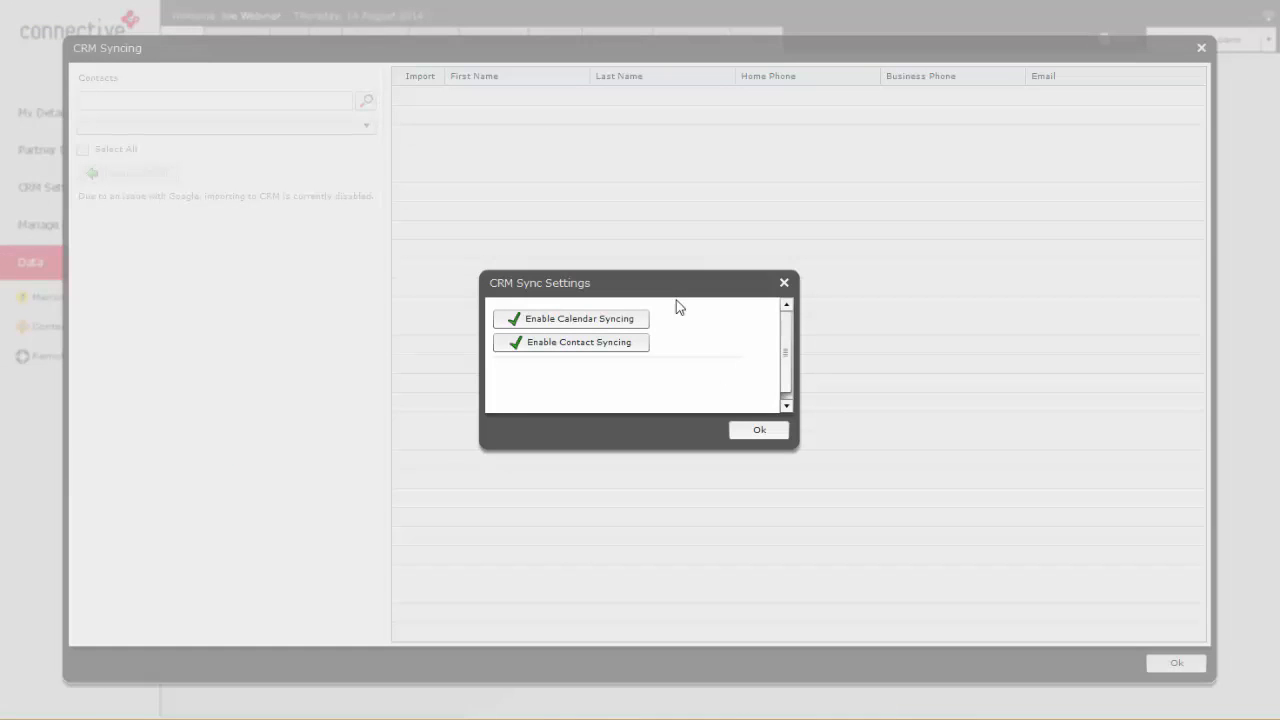
click(784, 285)
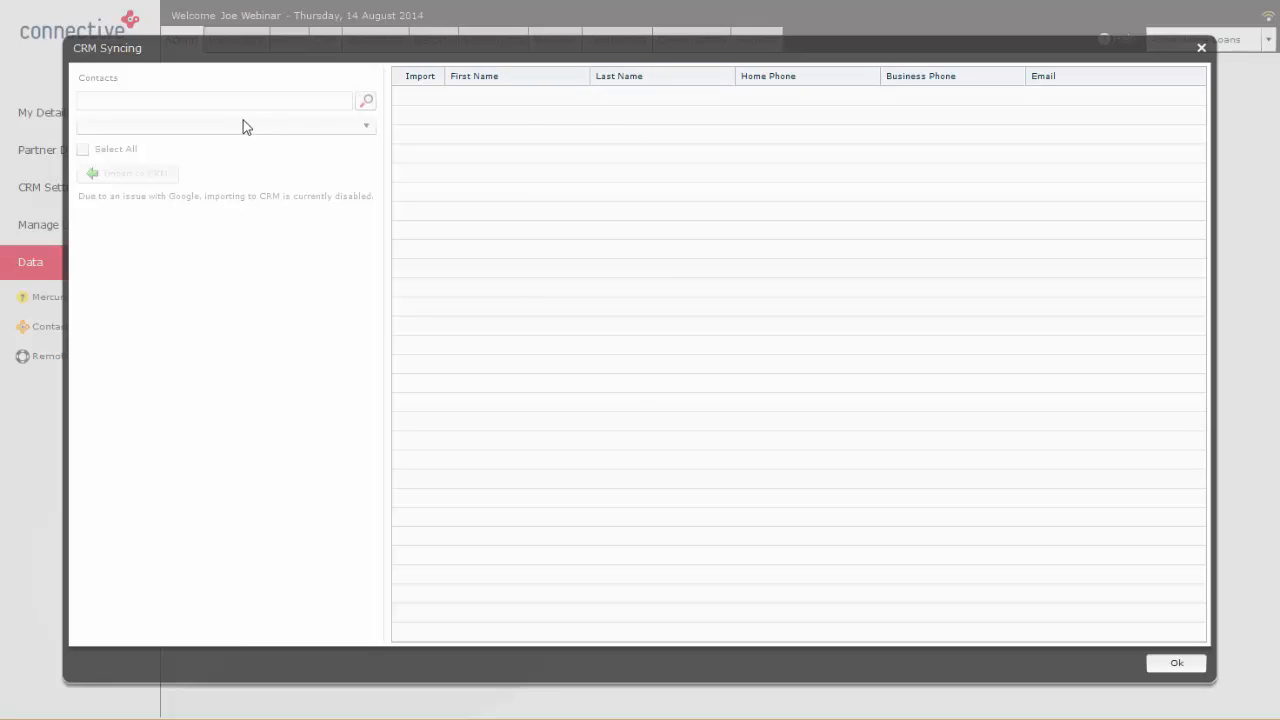
Step: Close CRM Syncing and review the deleted people in the Recycle Bin, sorting them by deletion date in ascending order
click(1203, 48)
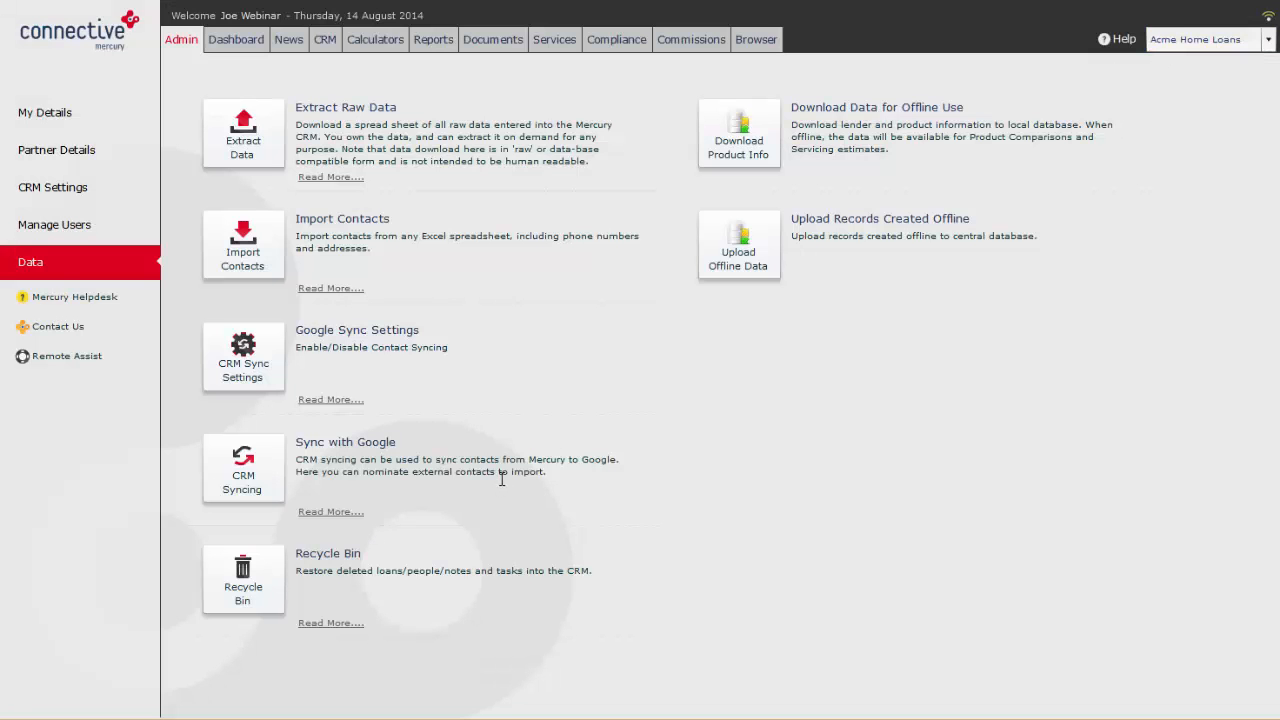
click(254, 574)
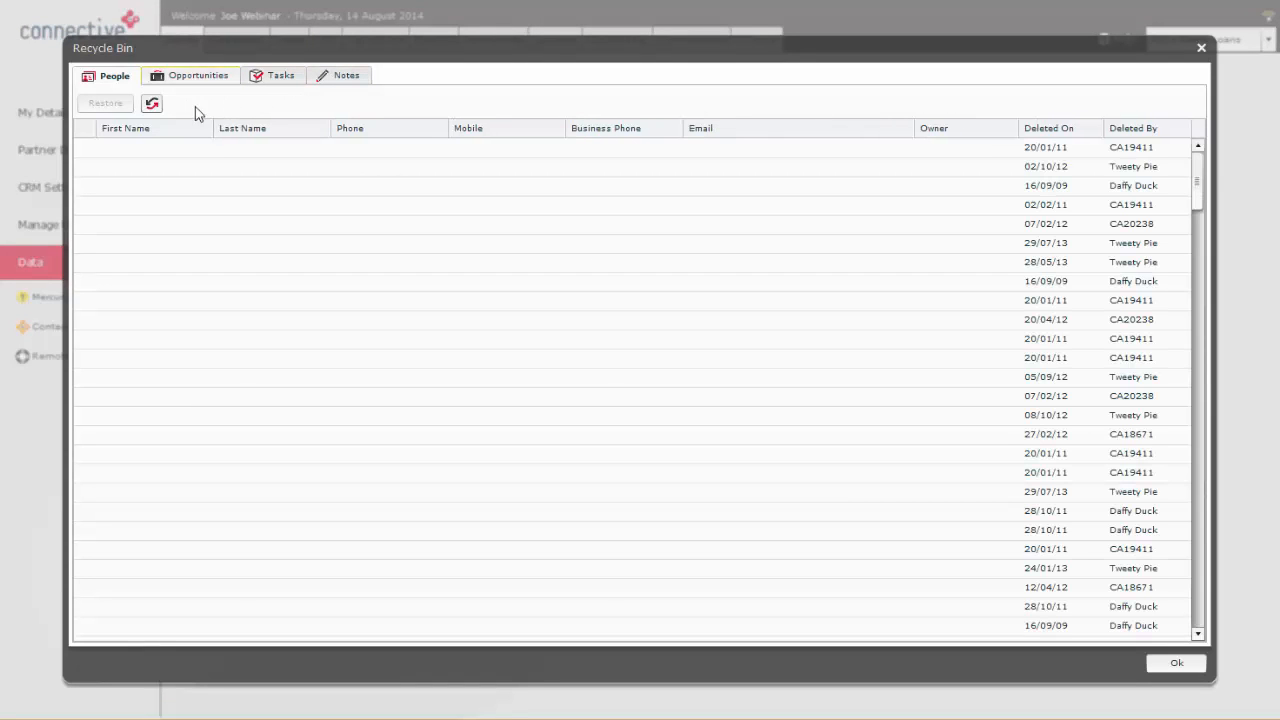
scroll(820, 346, down, 10)
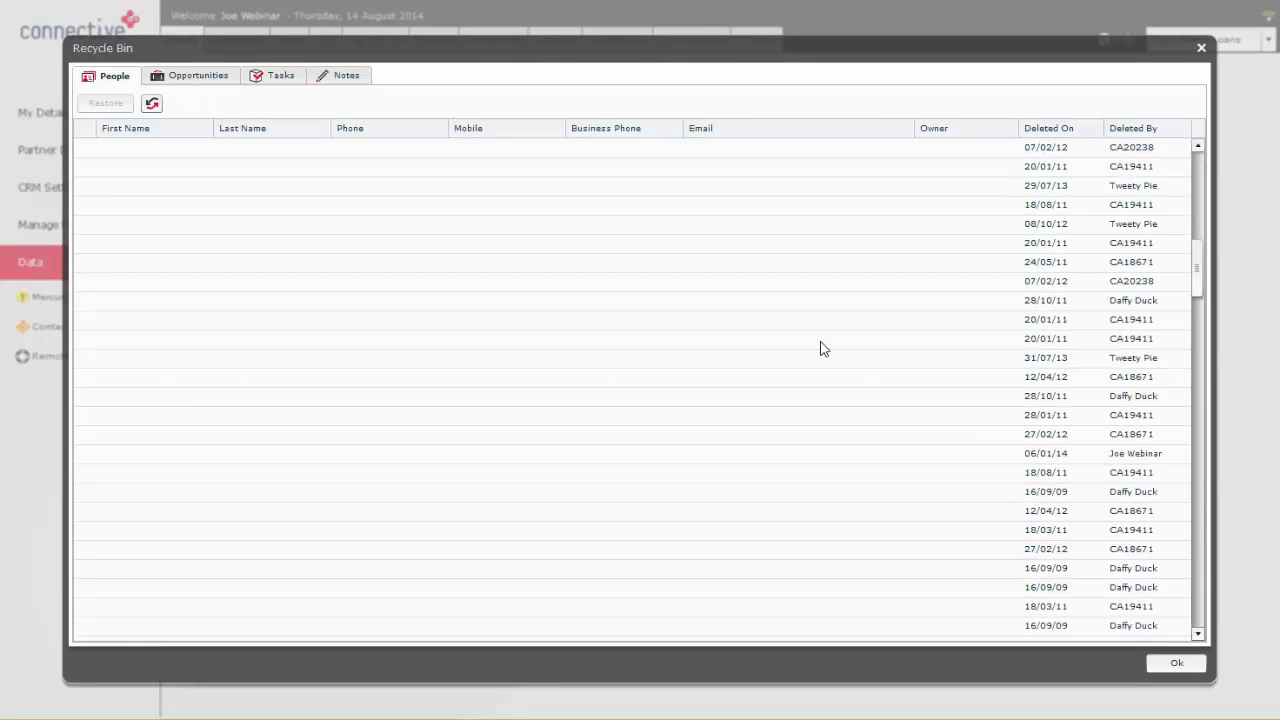
click(723, 323)
shift+click(910, 340)
drag(1200, 277, 1200, 423)
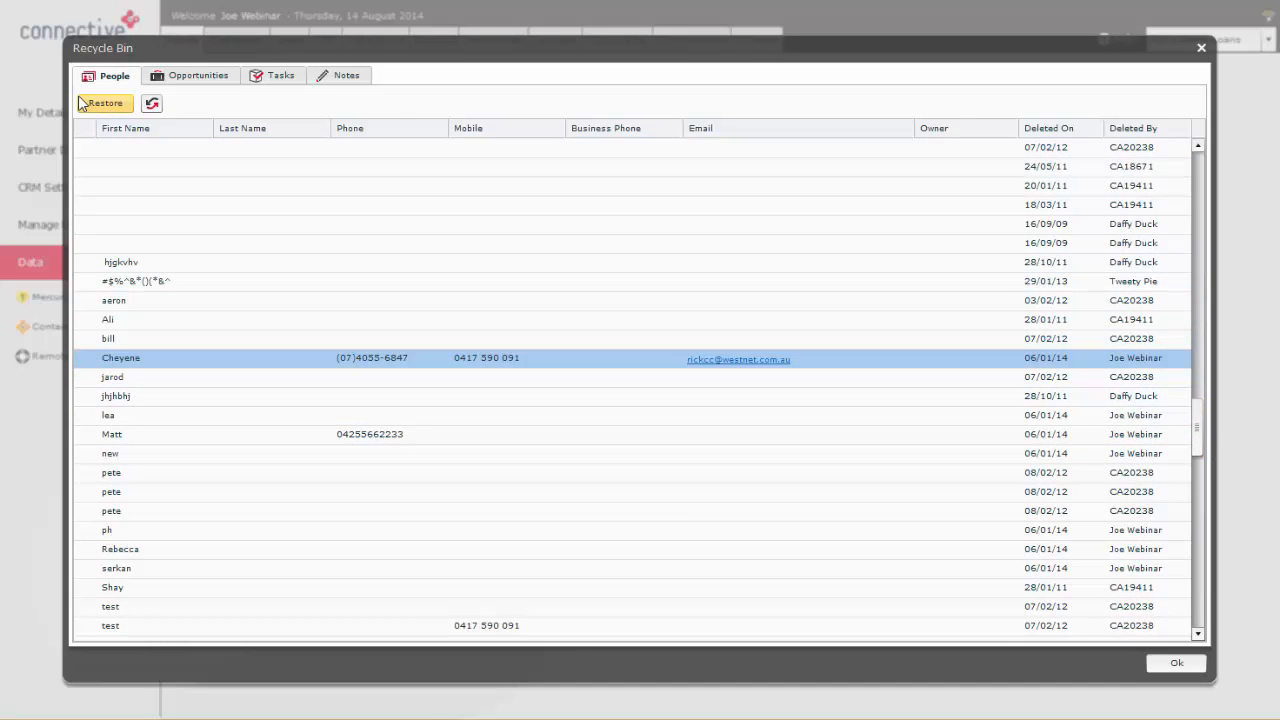
click(1045, 133)
drag(1197, 512, 1197, 170)
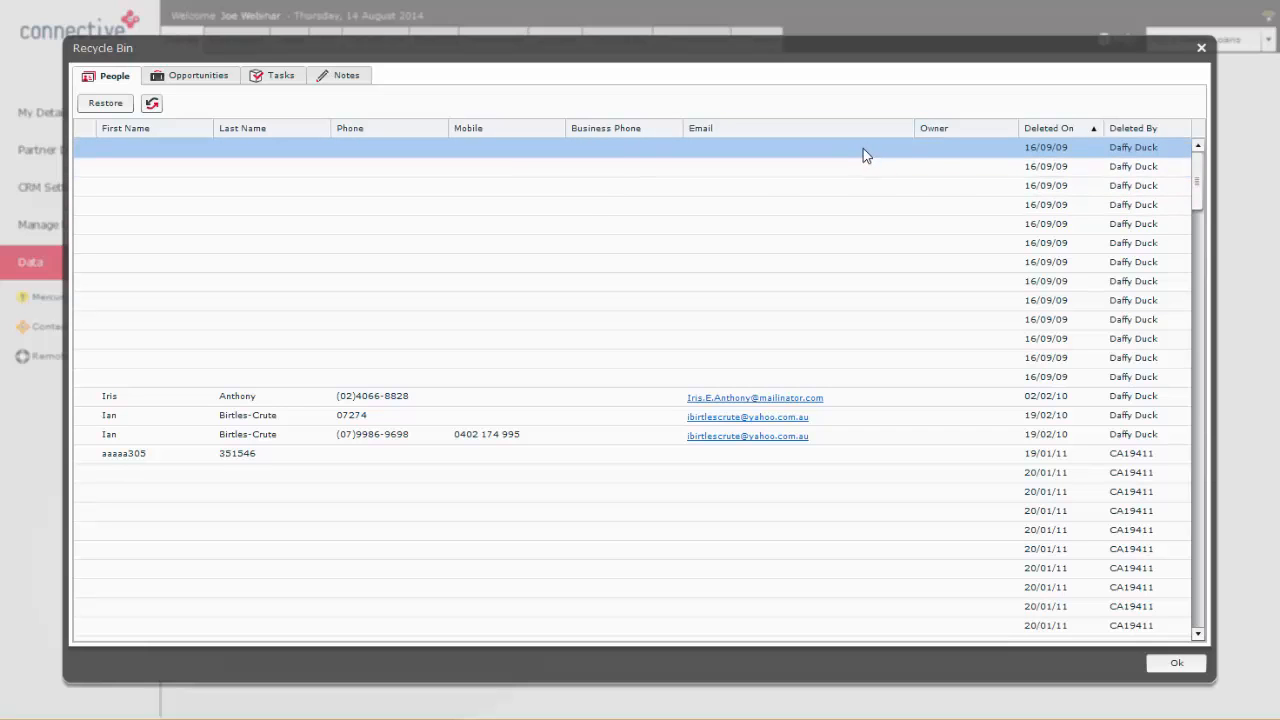
Step: Check the deleted opportunities, tasks and notes in the Recycle Bin, and close it without restoring anything
click(216, 80)
click(270, 77)
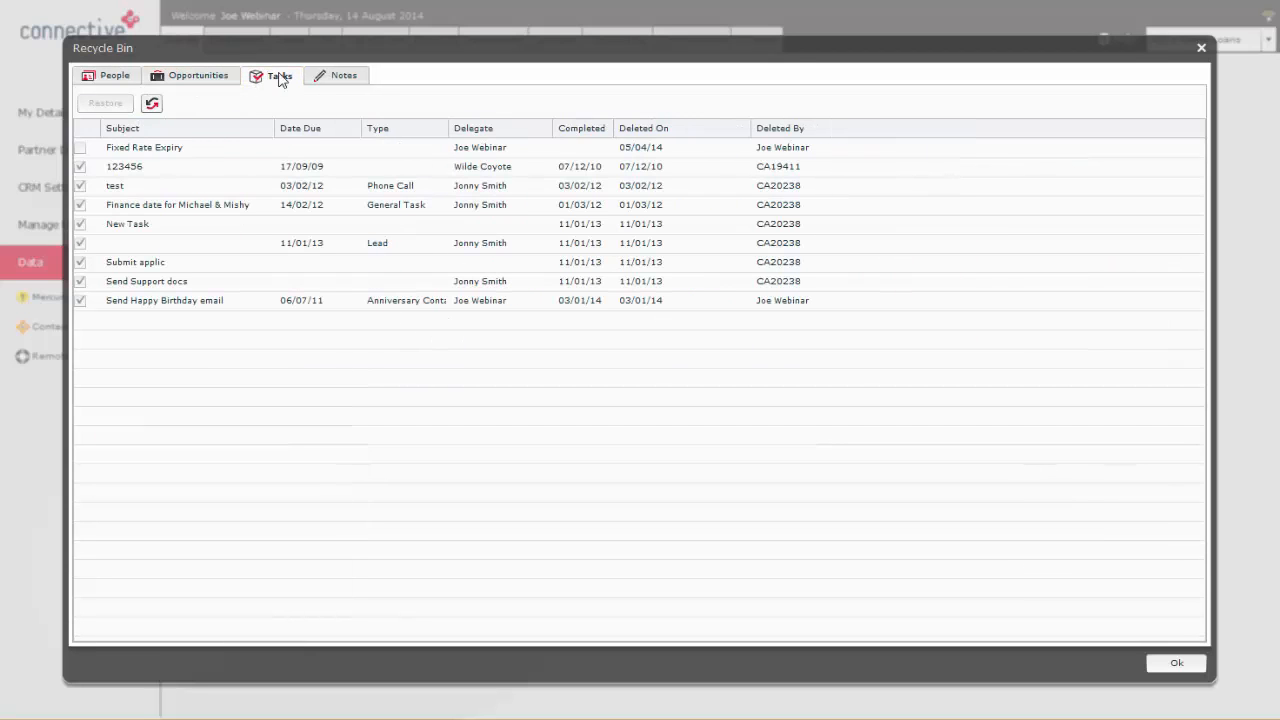
click(345, 77)
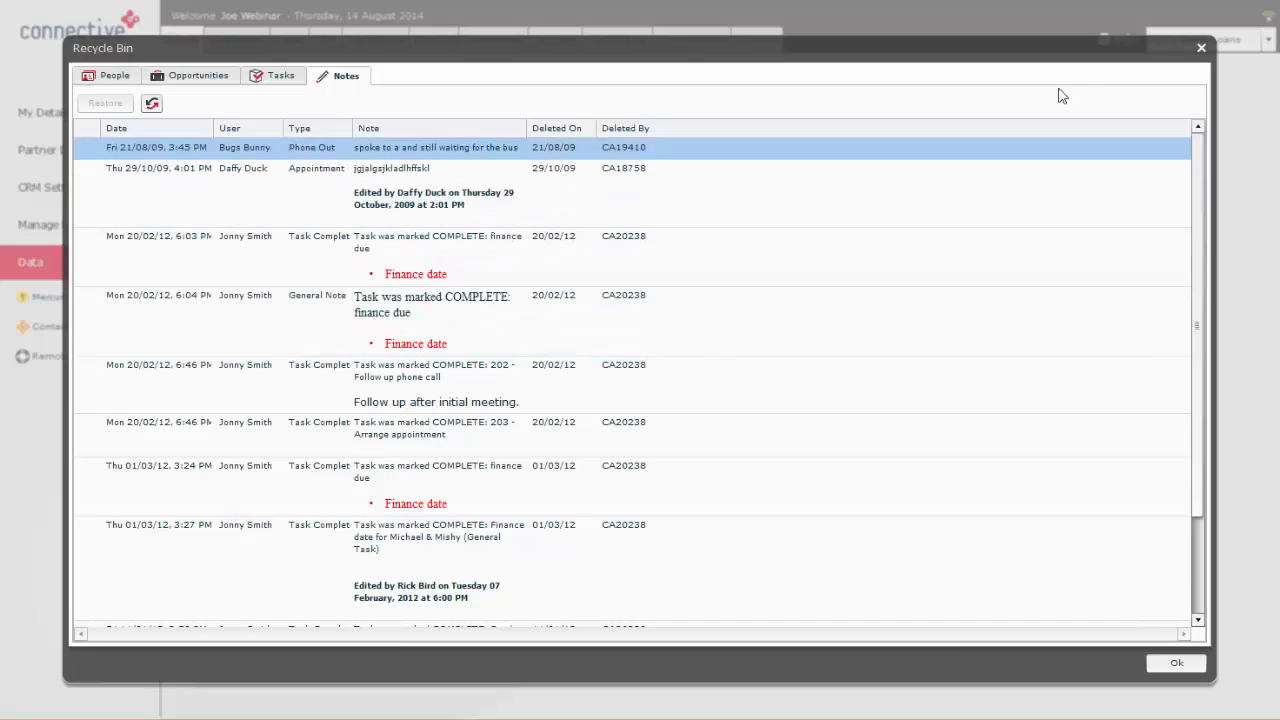
click(1200, 48)
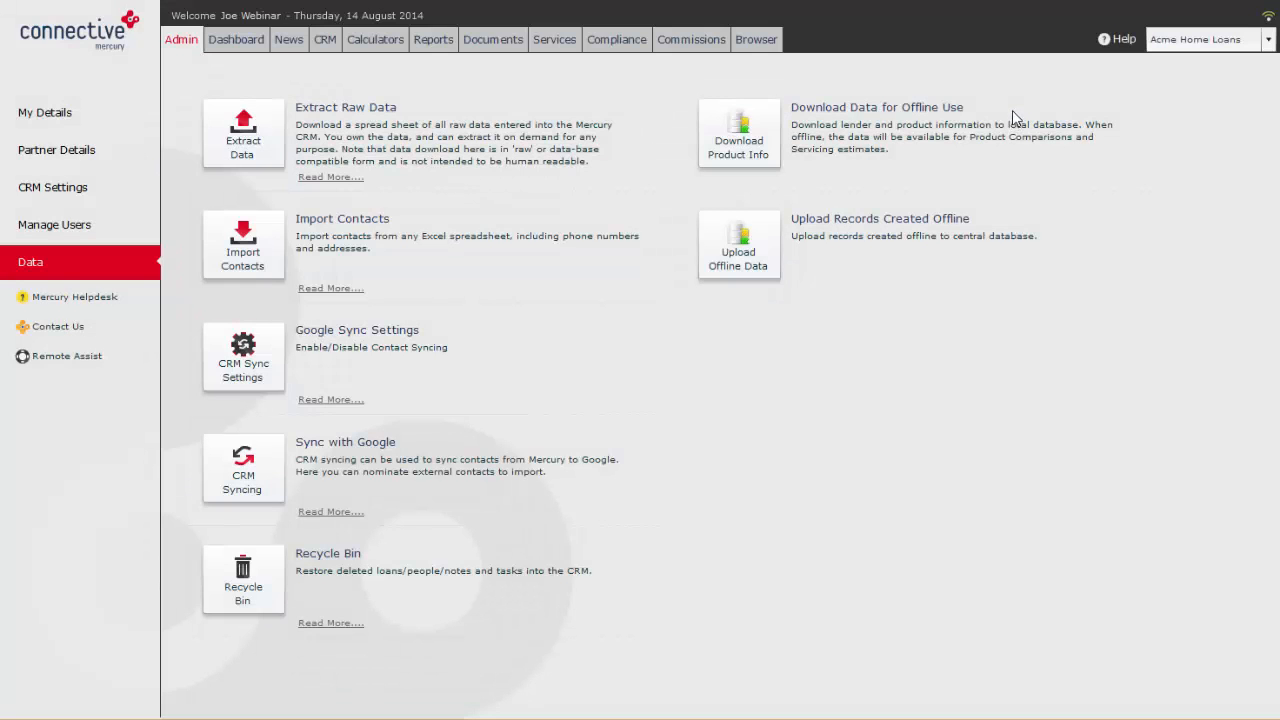